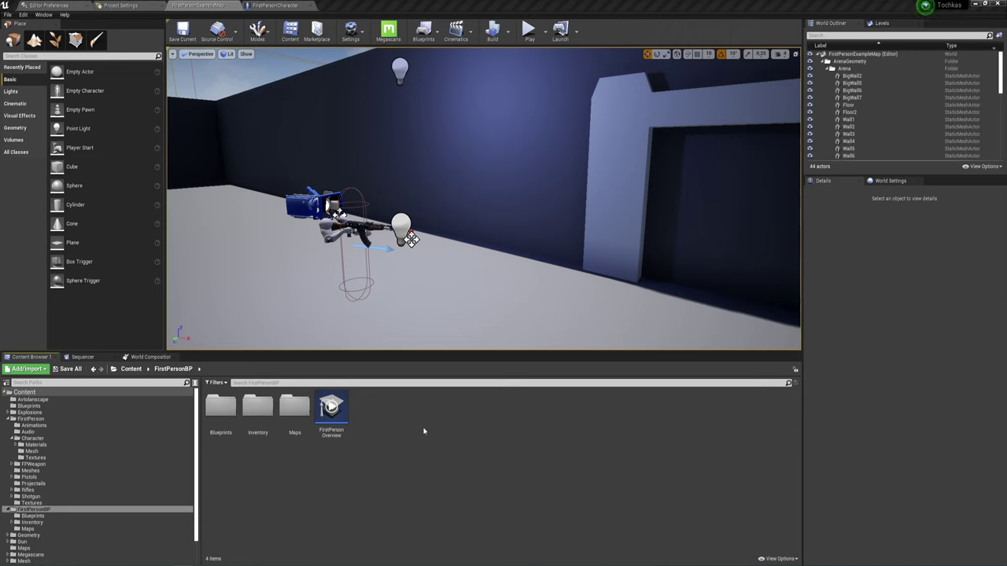
- Create a Blueprint Class in FirstPersonBP, searching 'Shake' and picking MatineeCameraShake as its parent
{"action": "right_click", "coordinate": [401, 424]}
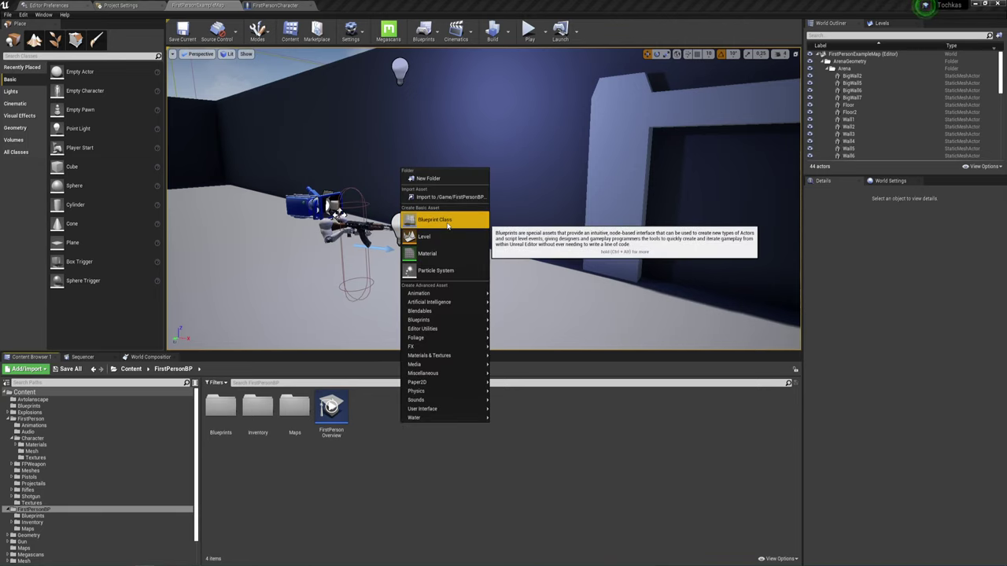
{"action": "left_click", "coordinate": [431, 223]}
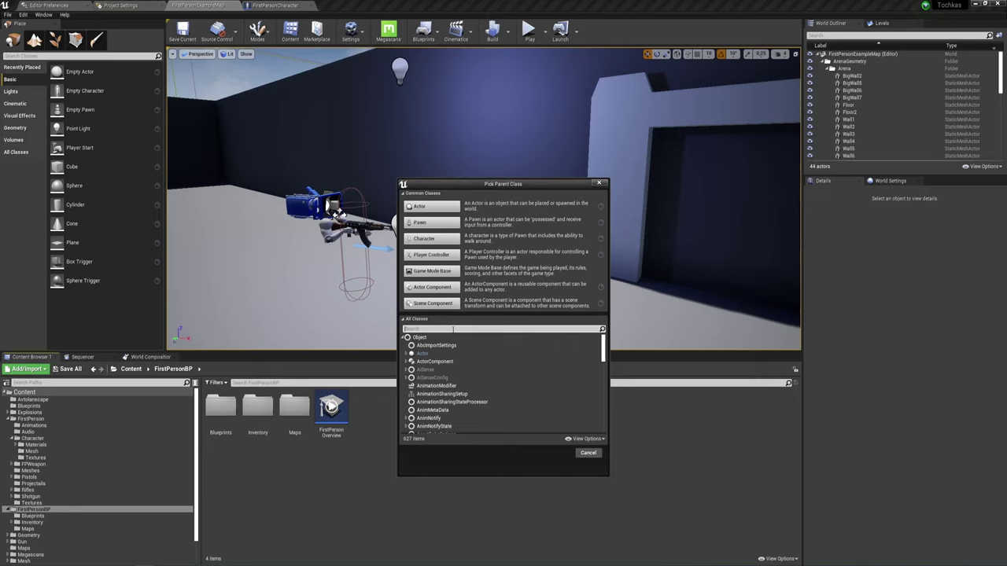
{"action": "type", "text": "MP5"}
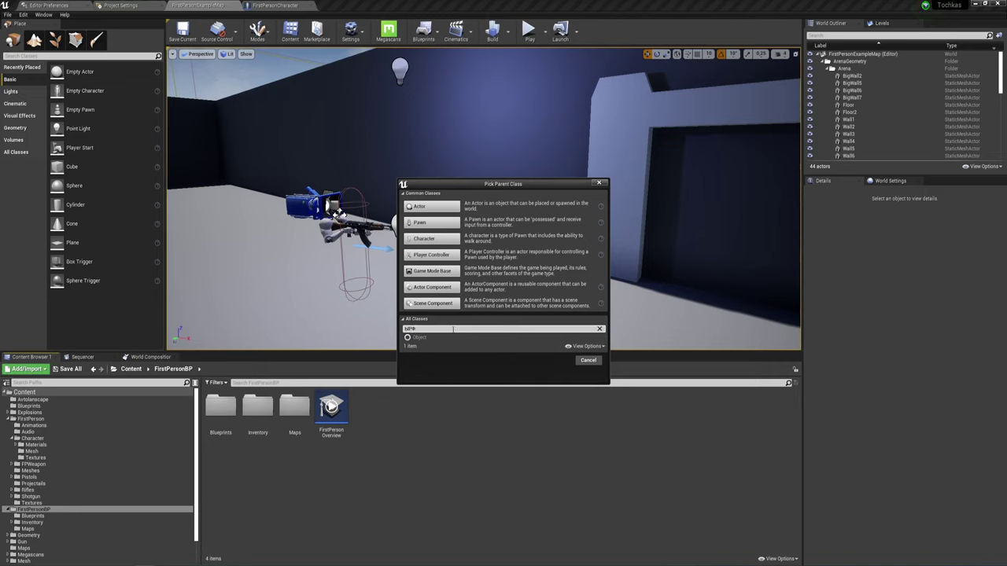
{"action": "key", "text": "BackSpace"}
{"action": "key", "text": "BackSpace"}
{"action": "key", "text": "BackSpace"}
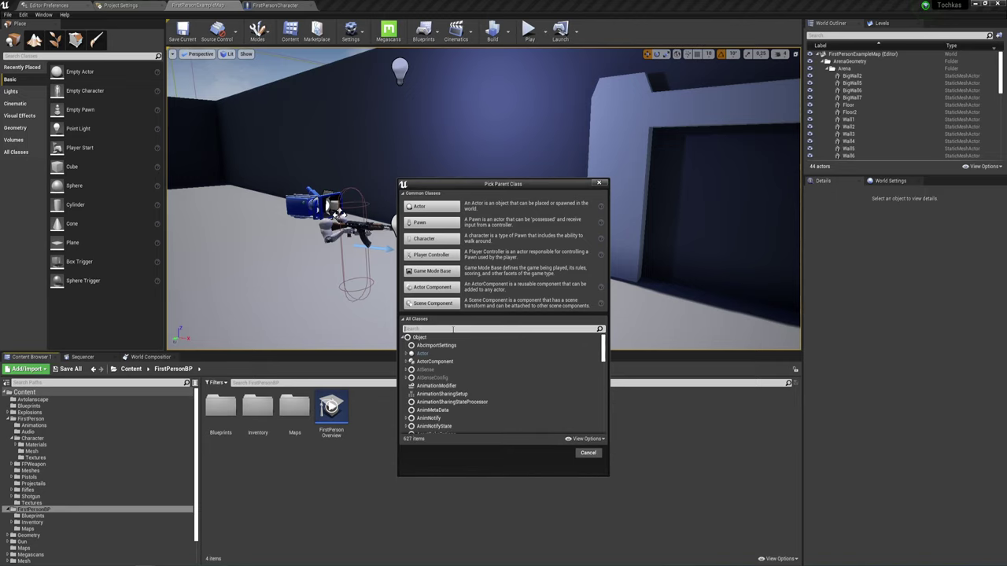
{"action": "type", "text": "Sha"}
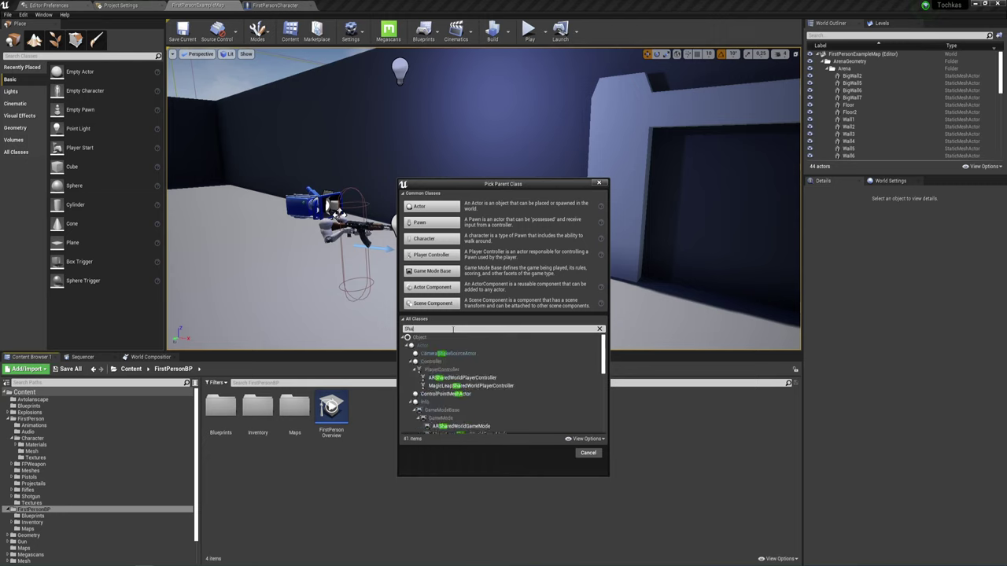
{"action": "type", "text": "ke"}
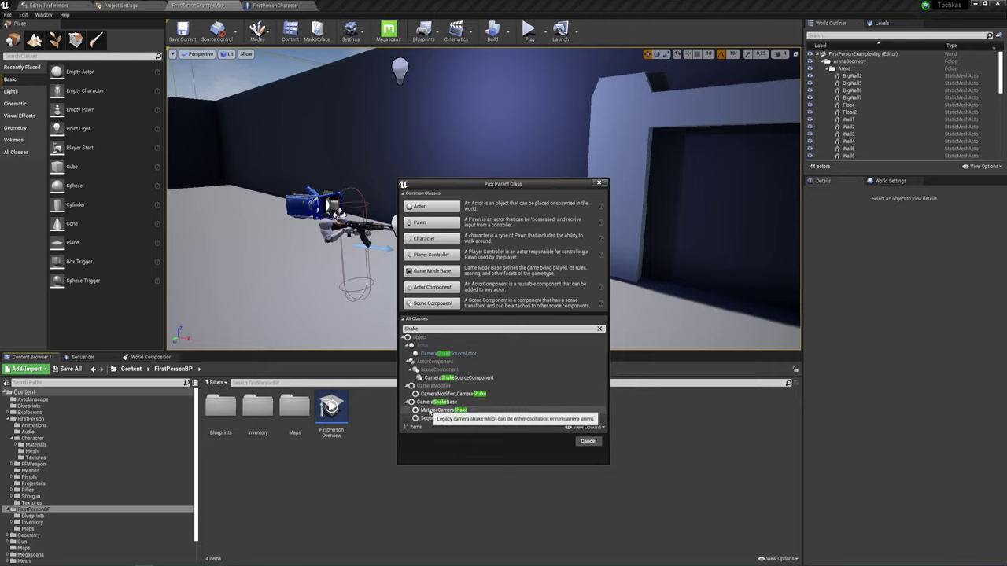
{"action": "left_click", "coordinate": [435, 412]}
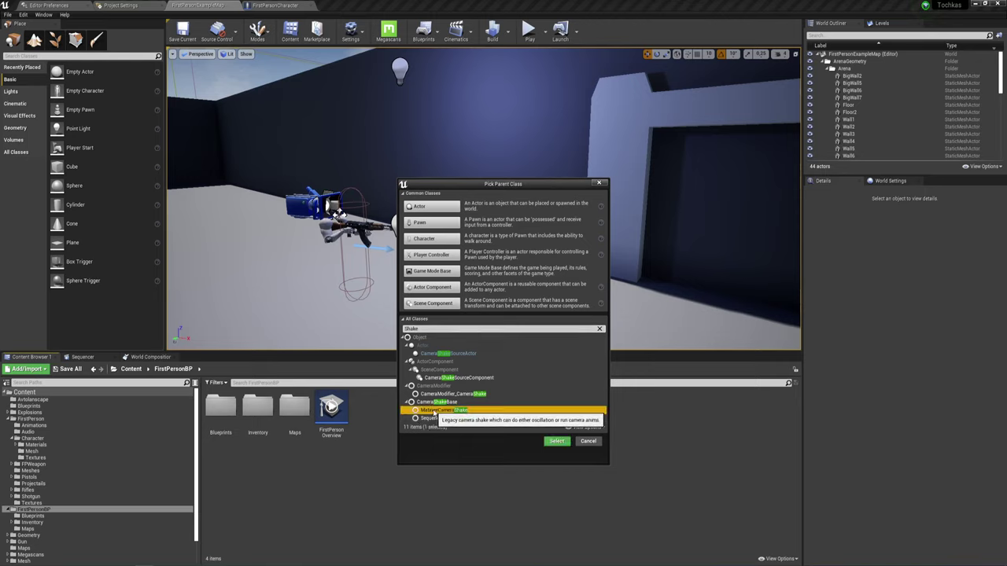
{"action": "left_click", "coordinate": [556, 441]}
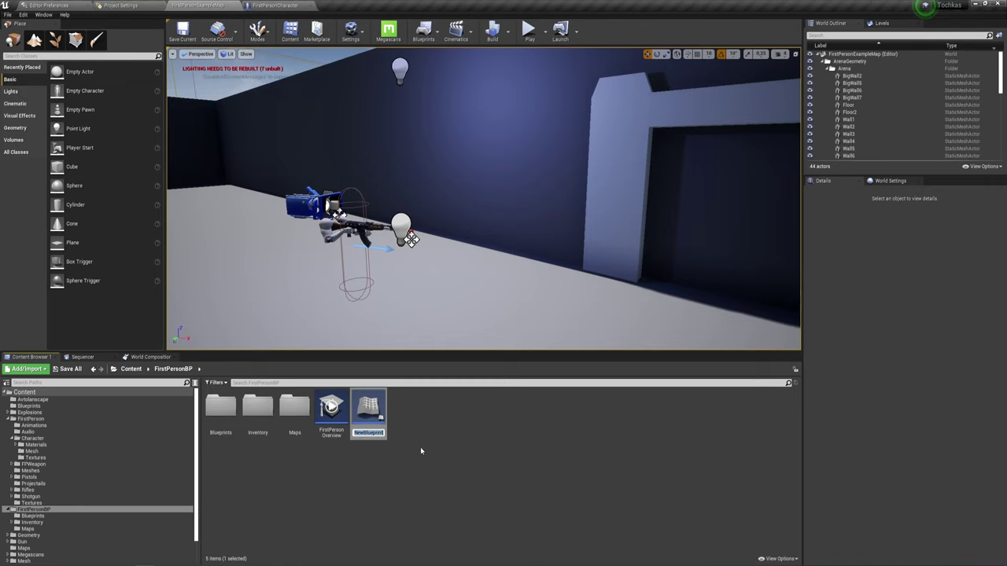
- Rename NewBlueprint to ShakeWalk, then duplicate it and name the copy ShakeRun
{"action": "type", "text": "Shake"}
{"action": "type", "text": "Wall"}
{"action": "type", "text": "l"}
{"action": "key", "text": "Return"}
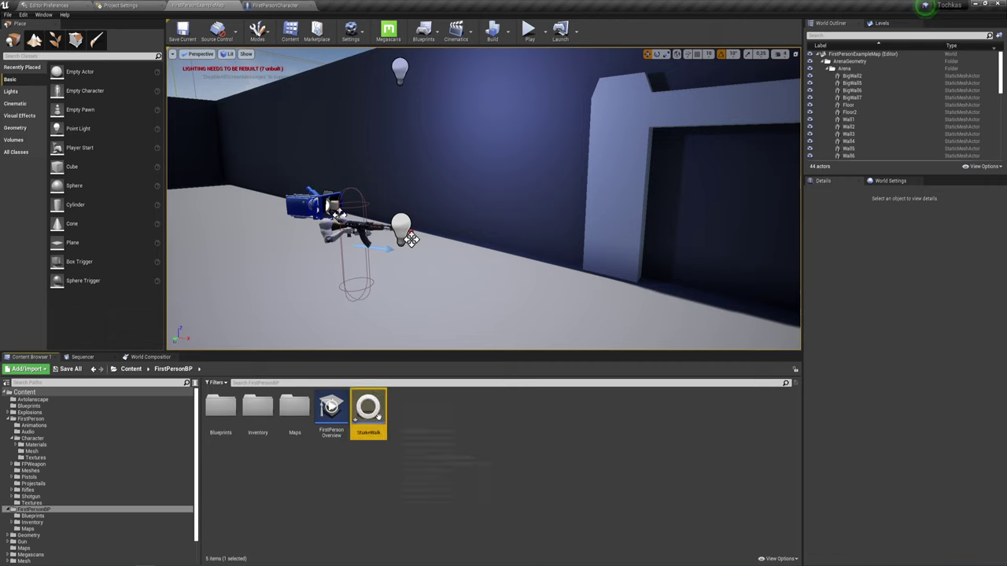
{"action": "right_click", "coordinate": [378, 415]}
{"action": "left_click", "coordinate": [404, 259]}
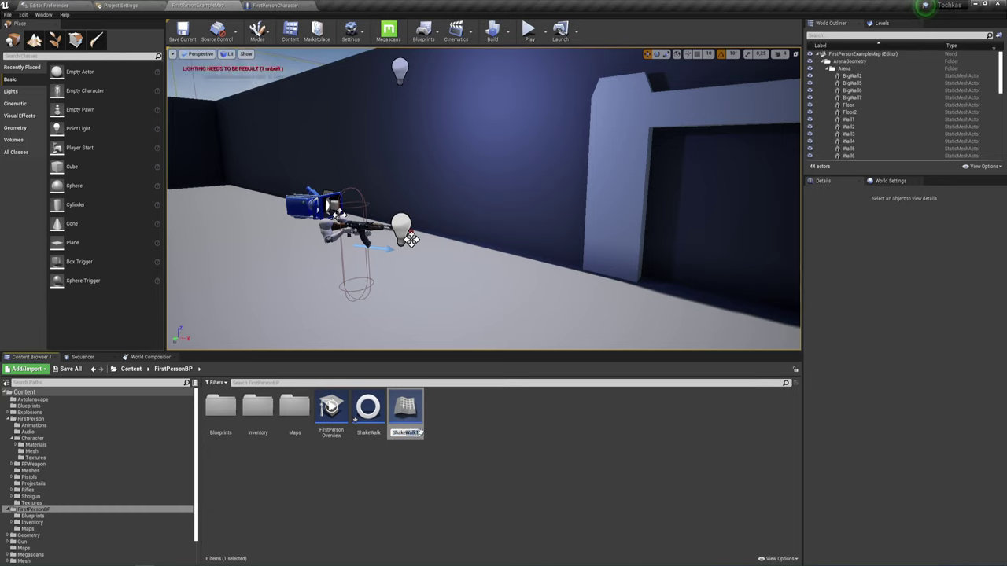
{"action": "type", "text": "ShakeRun"}
{"action": "key", "text": "Return"}
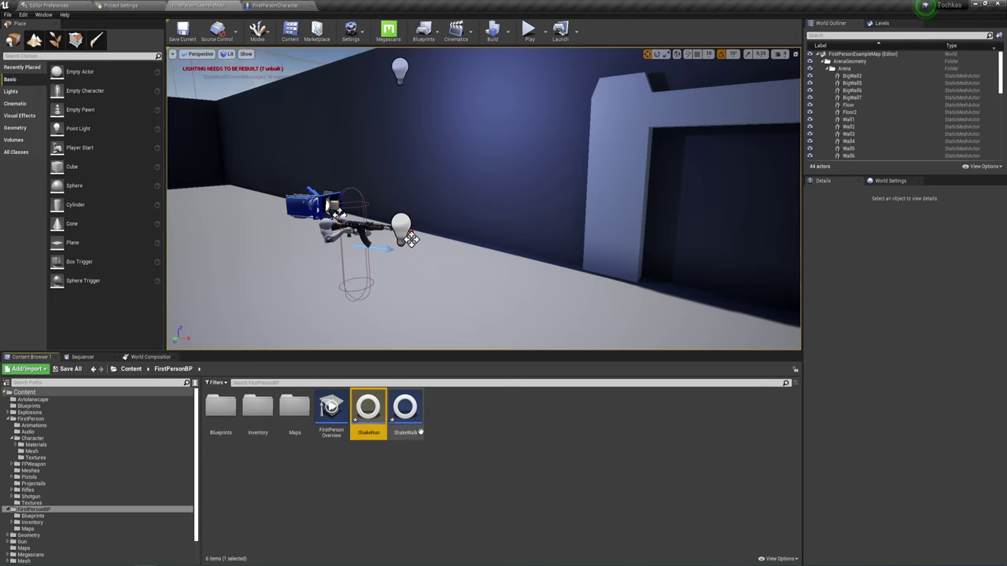
{"action": "left_click", "coordinate": [468, 478]}
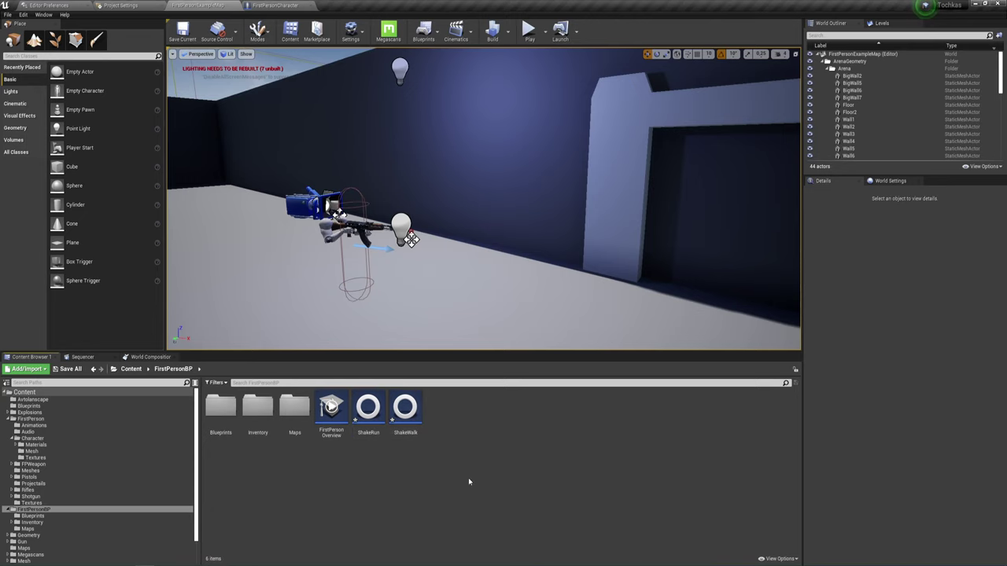
- Open the ShakeWalk camera shake Blueprint from the Content Browser
{"action": "double_click", "coordinate": [406, 414]}
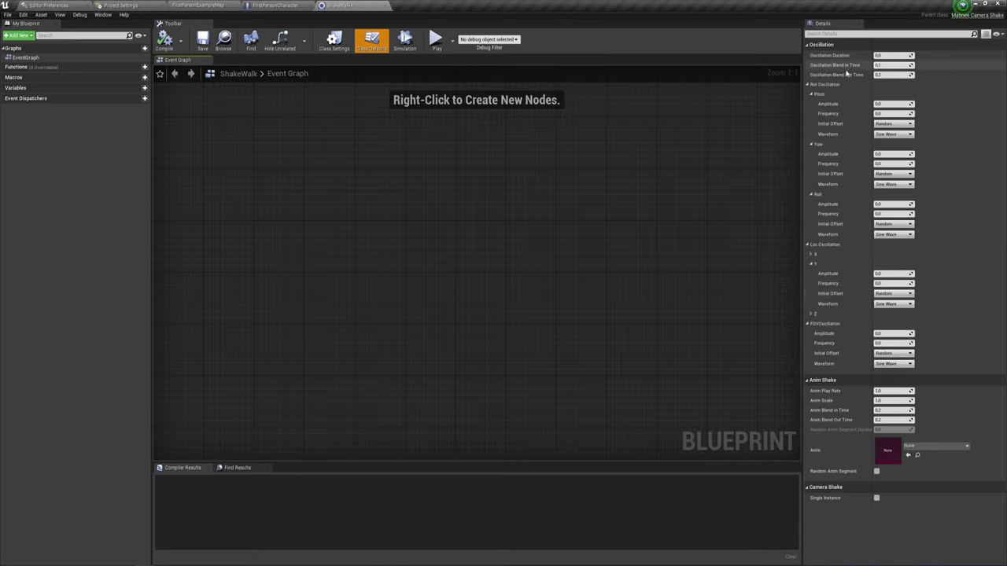
{"action": "mouse_move", "coordinate": [824, 60]}
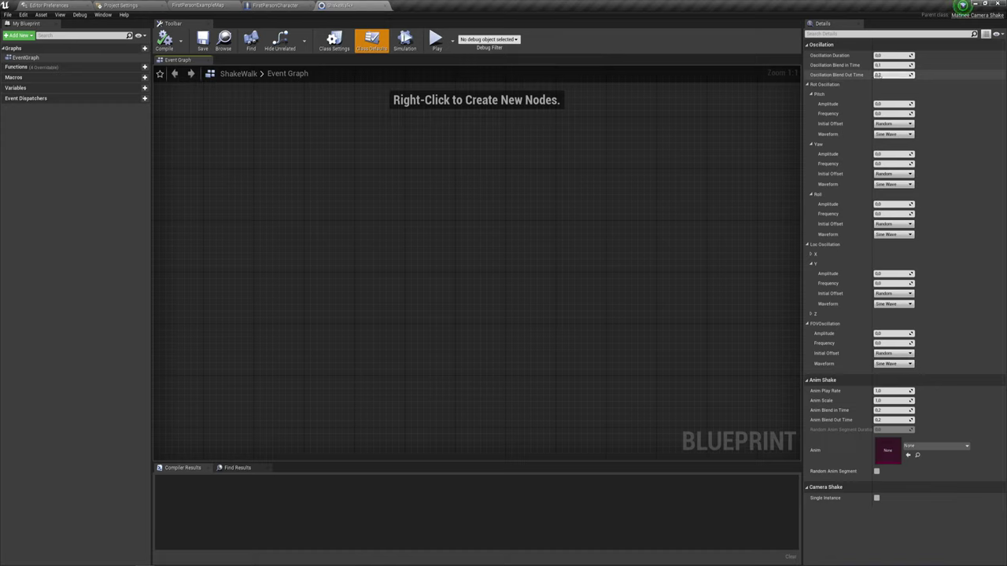
- Set ShakeWalk's Oscillation Blend In Time to 0.1 and Oscillation Duration to 0.5
{"action": "left_click", "coordinate": [878, 65]}
{"action": "type", "text": "0.1"}
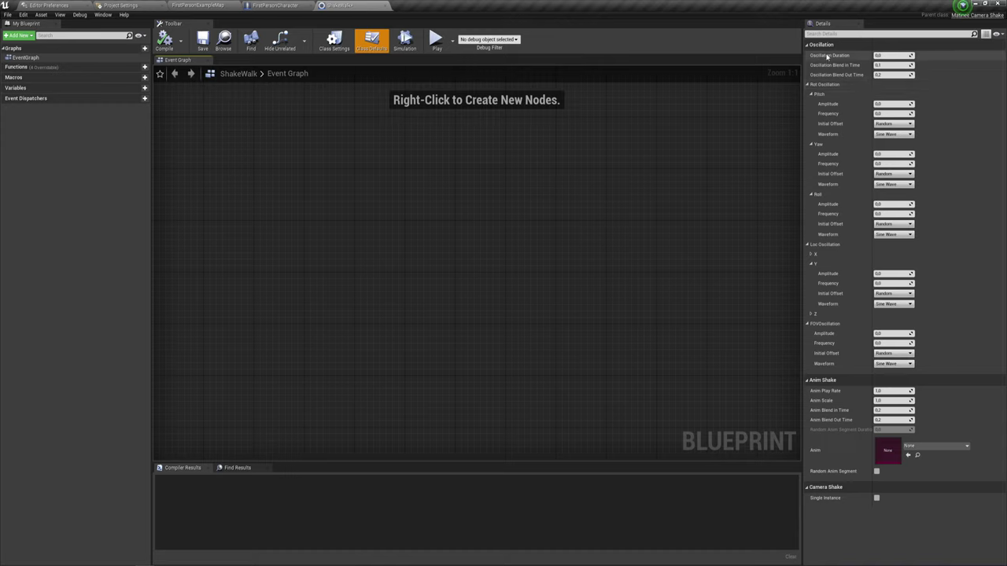
{"action": "left_click", "coordinate": [887, 56]}
{"action": "type", "text": "0.5"}
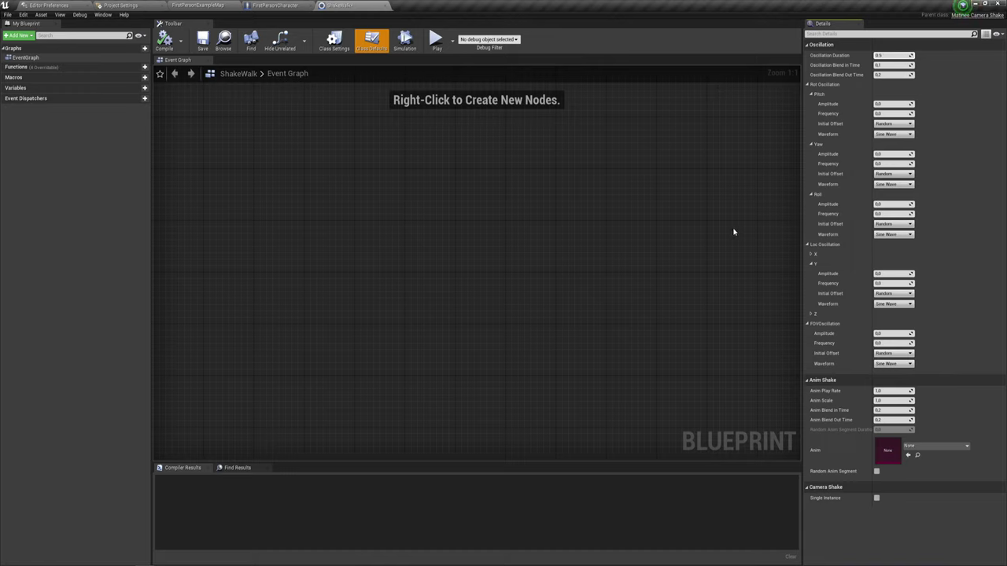
- Give ShakeWalk pitch and yaw amplitude 1.0, frequency 6.0, and roll amplitude 1.0, frequency 2.0
{"action": "left_click", "coordinate": [892, 104]}
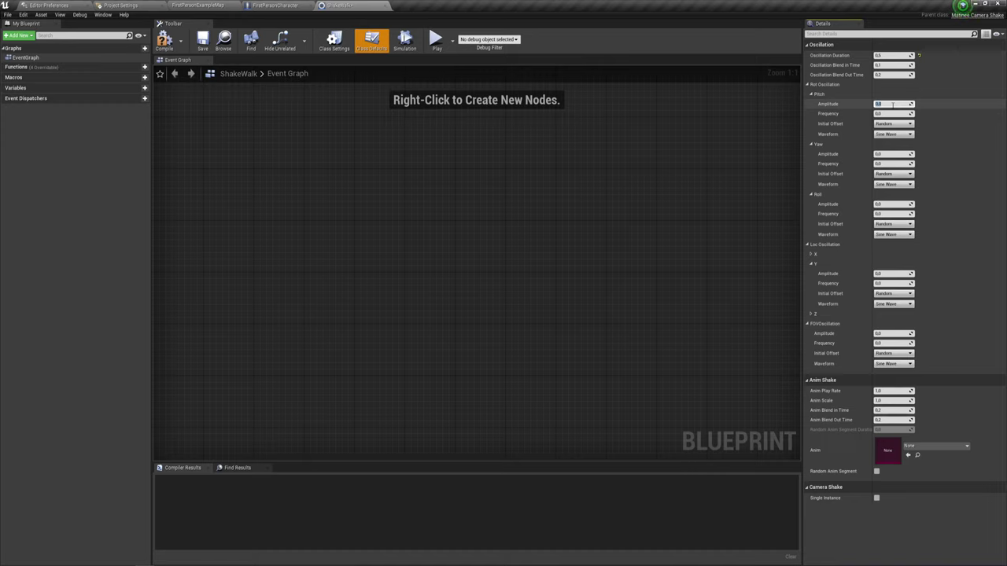
{"action": "type", "text": "1"}
{"action": "left_click", "coordinate": [889, 114]}
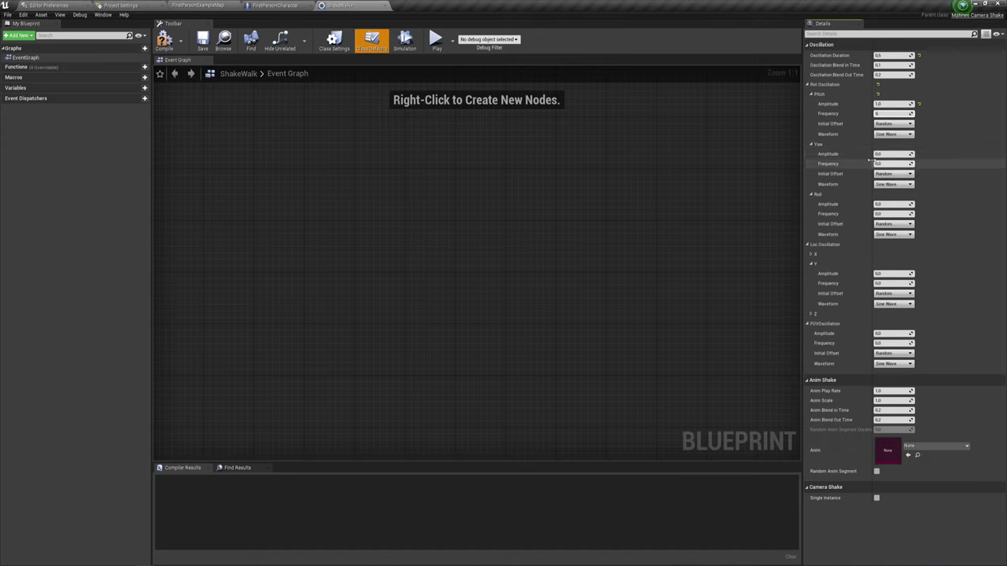
{"action": "left_click", "coordinate": [888, 154]}
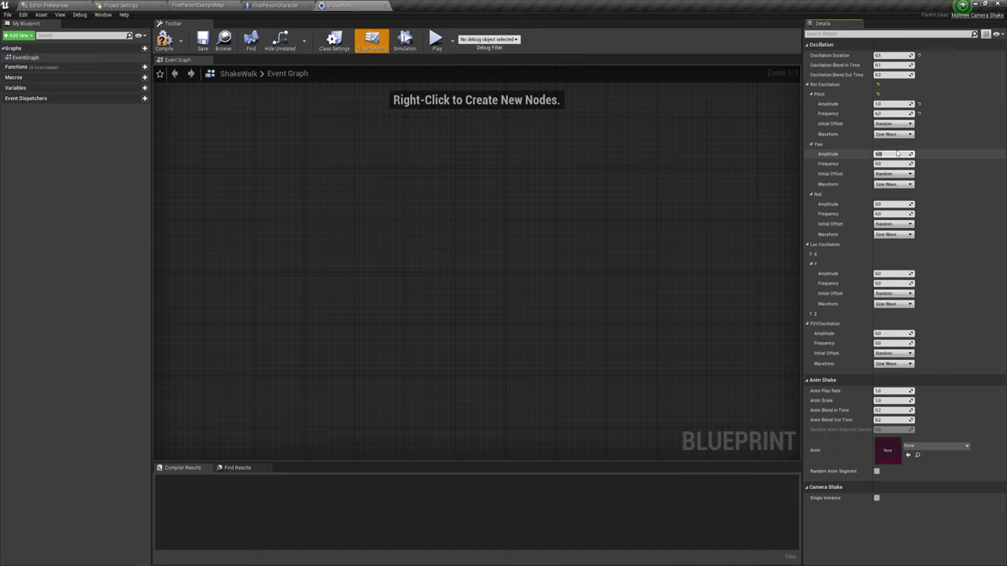
{"action": "type", "text": "1"}
{"action": "left_click", "coordinate": [882, 164]}
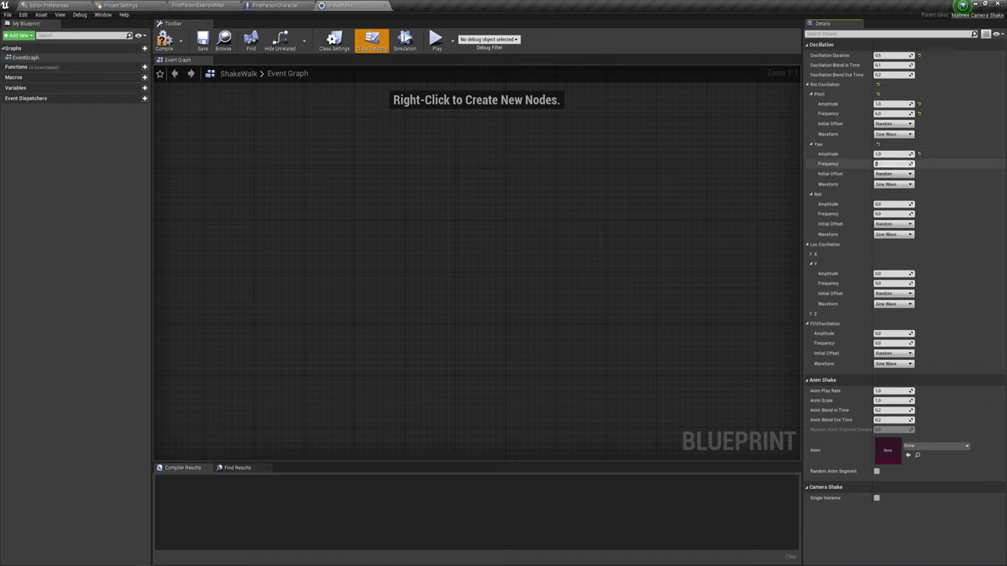
{"action": "type", "text": "6"}
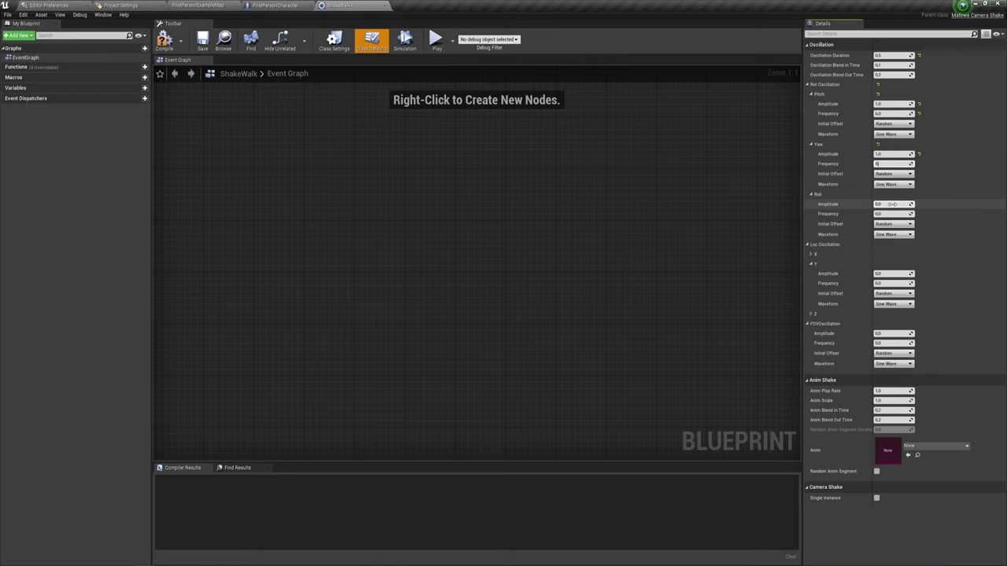
{"action": "left_click", "coordinate": [891, 205]}
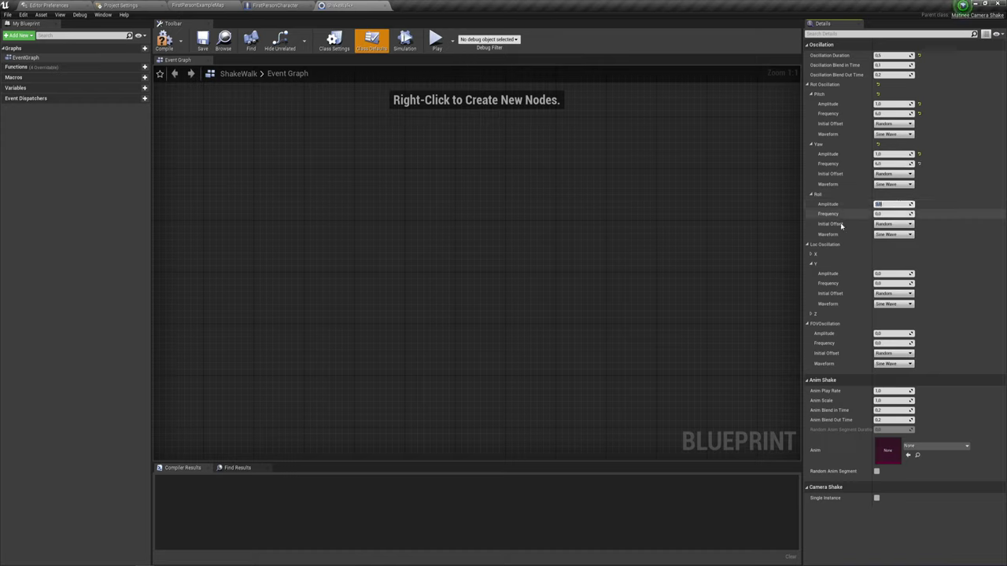
{"action": "type", "text": "1"}
{"action": "left_click", "coordinate": [891, 214]}
{"action": "key", "text": "shift+Tab"}
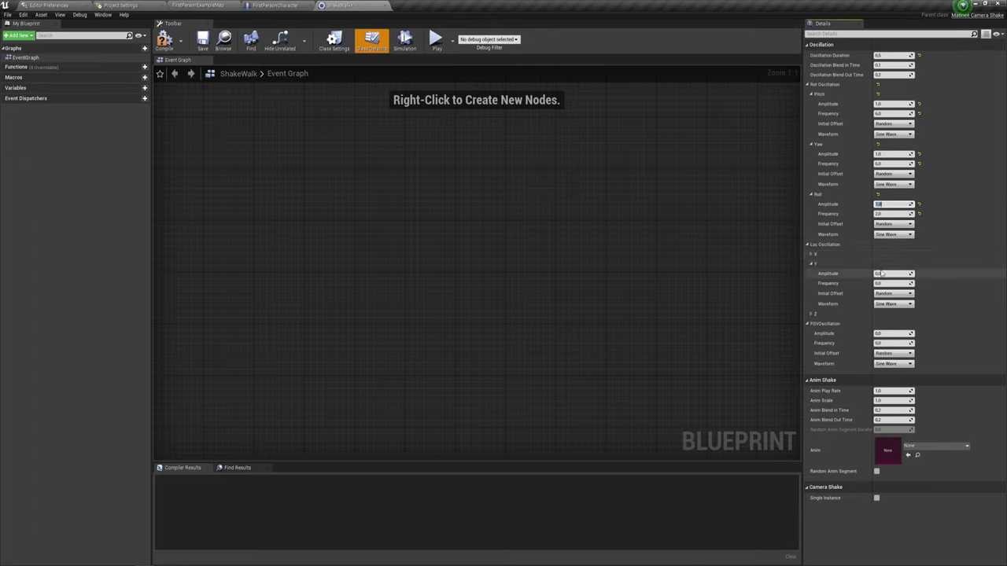
- Expand the X and Z location oscillation groups and give Y amplitude 1.0 and frequency 6
{"action": "left_click", "coordinate": [811, 253]}
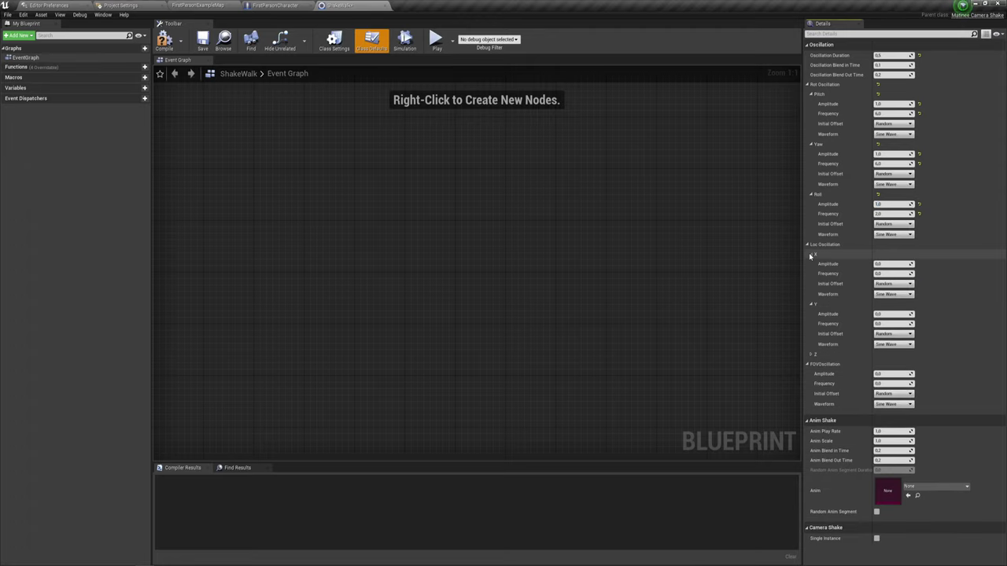
{"action": "left_click", "coordinate": [813, 354]}
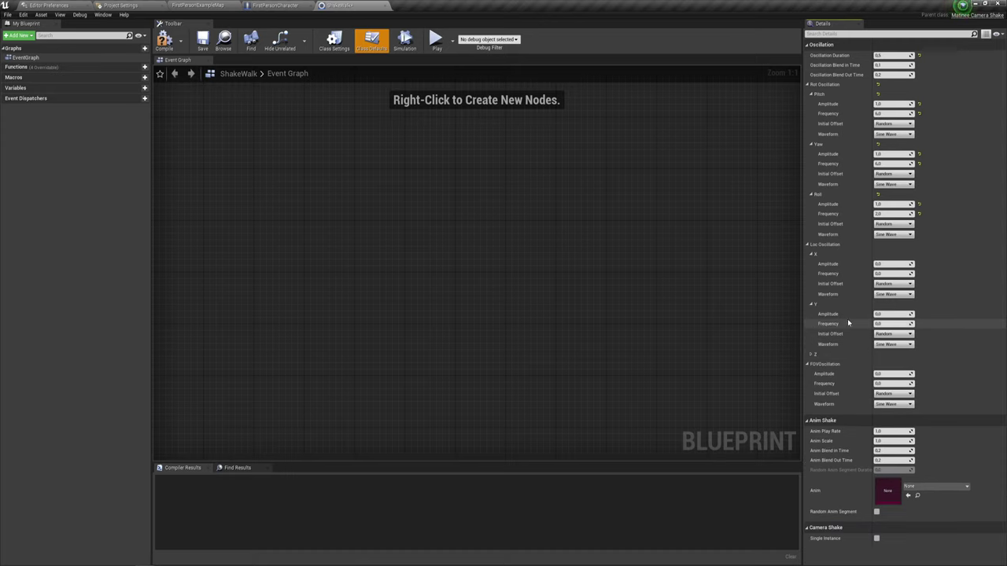
{"action": "left_click", "coordinate": [881, 314]}
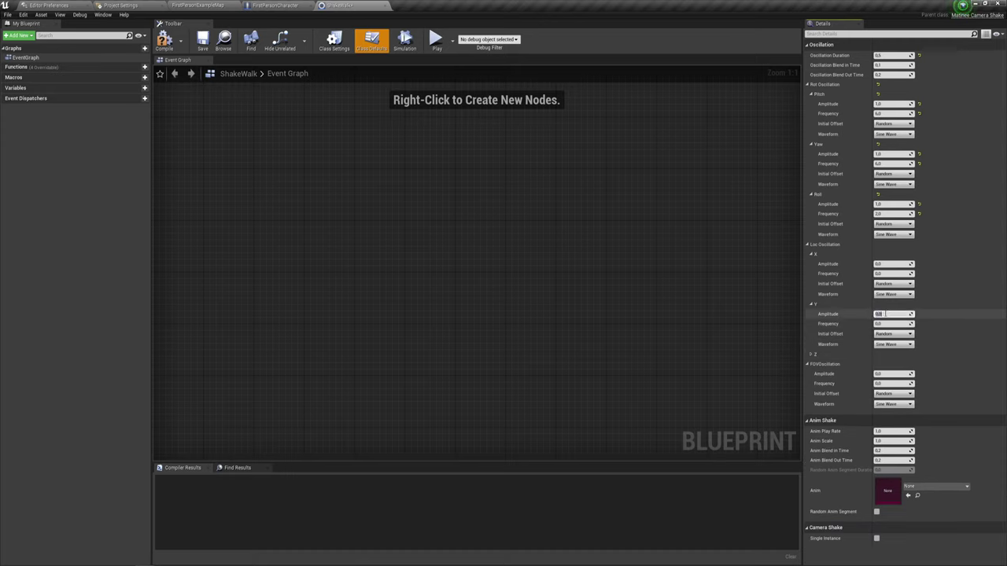
{"action": "type", "text": "1"}
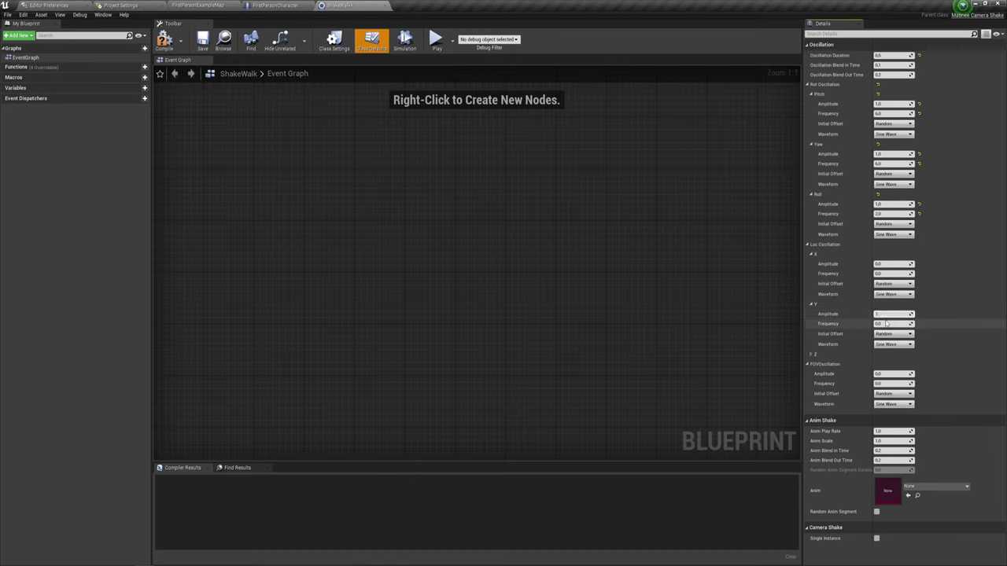
{"action": "left_click", "coordinate": [887, 323]}
{"action": "type", "text": "6"}
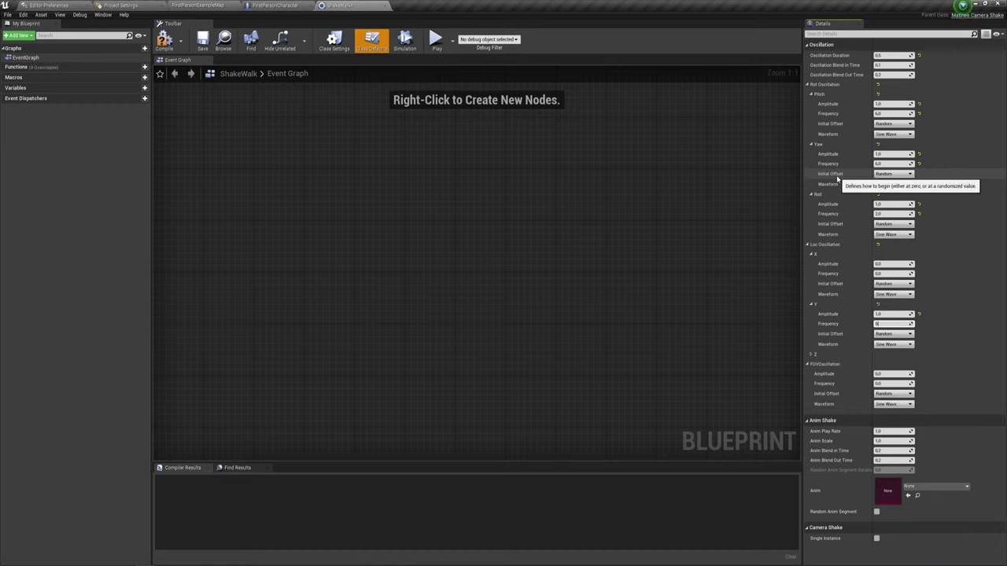
- Keep ShakeWalk's yaw Initial Offset at Random after trying Zero
{"action": "left_click", "coordinate": [889, 174]}
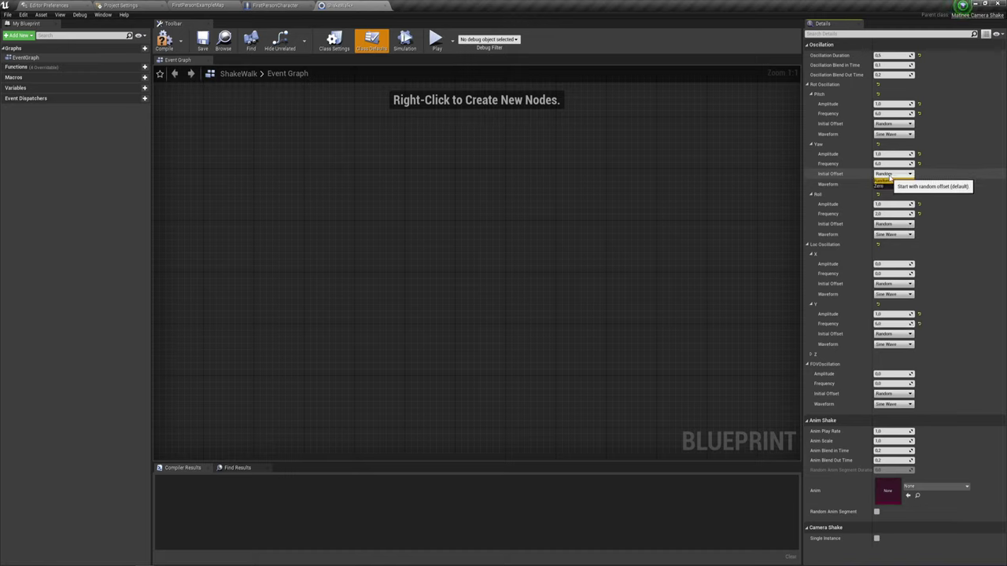
{"action": "left_click", "coordinate": [884, 185]}
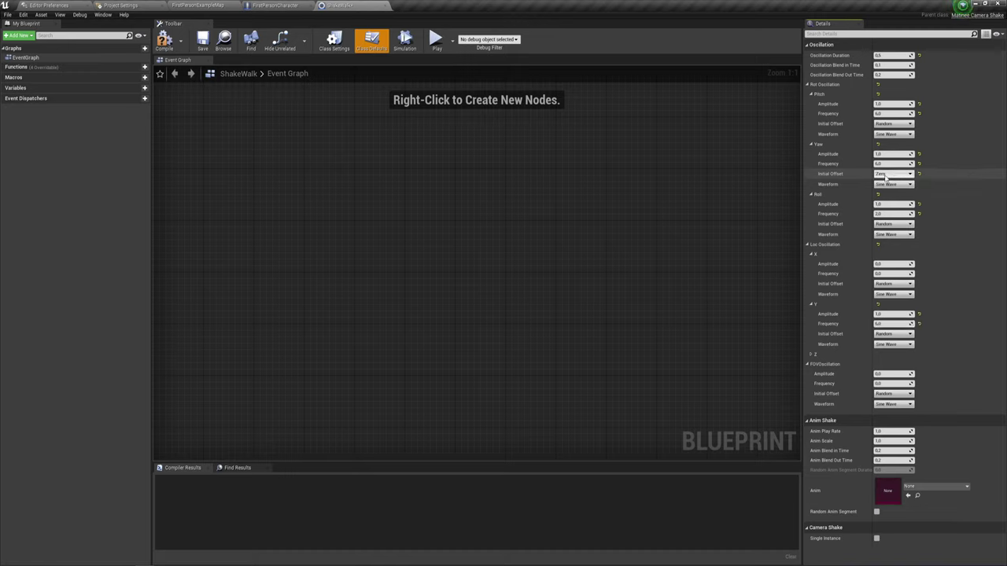
{"action": "left_click", "coordinate": [886, 175]}
{"action": "left_click", "coordinate": [885, 181]}
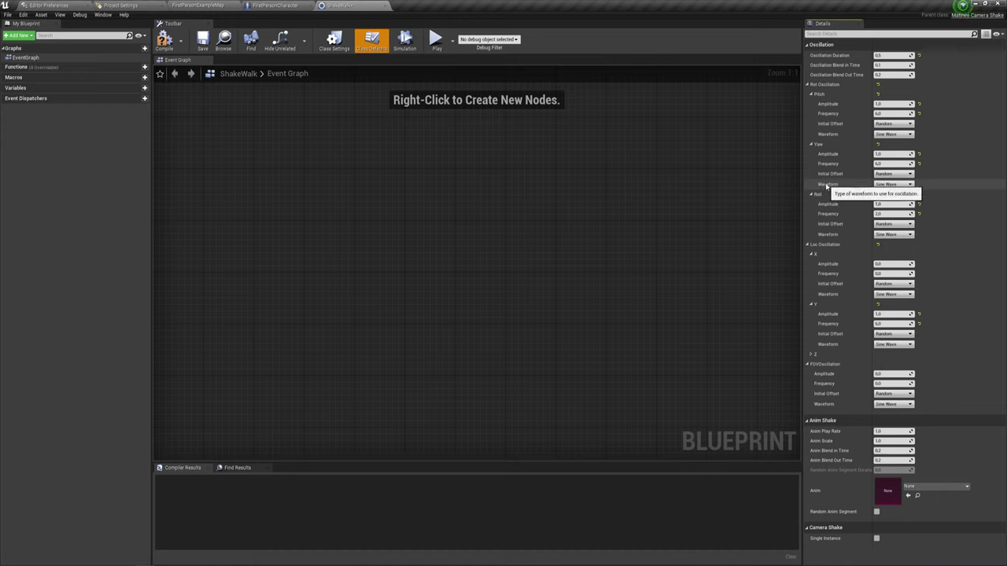
- Leave the yaw waveform as Sine Wave, compile ShakeWalk, and return to FirstPersonExampleMap
{"action": "left_click", "coordinate": [892, 184]}
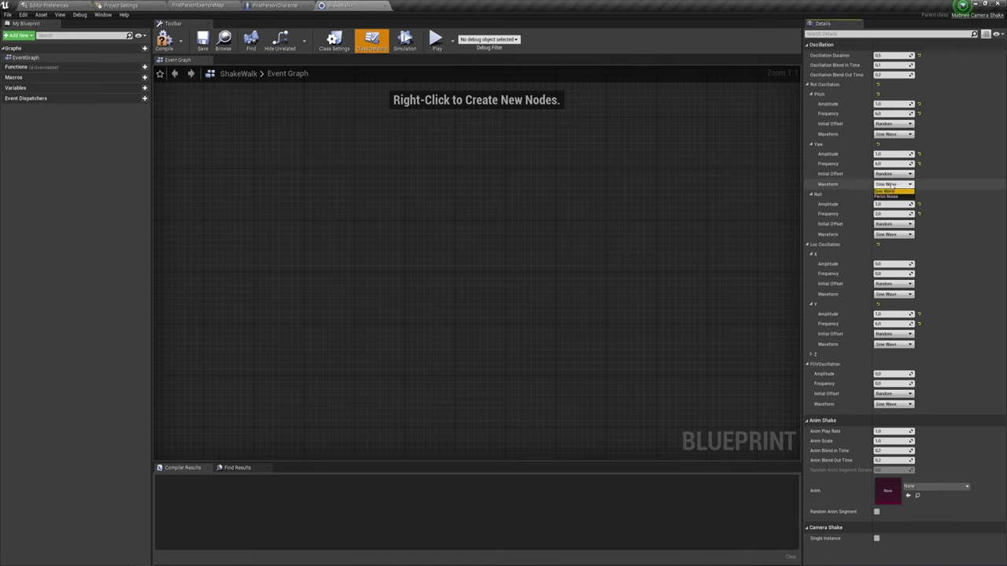
{"action": "left_click", "coordinate": [893, 189]}
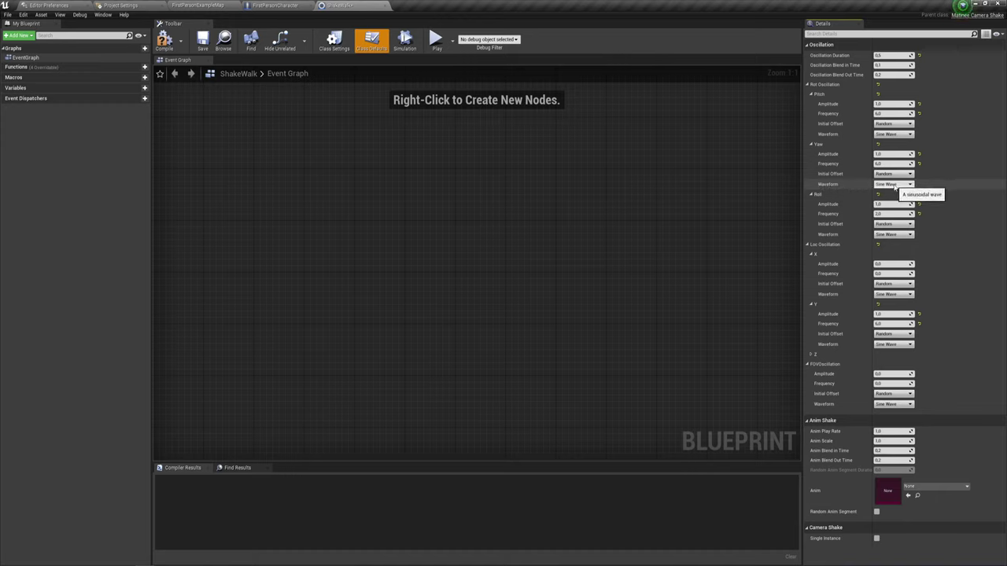
{"action": "left_click", "coordinate": [891, 185]}
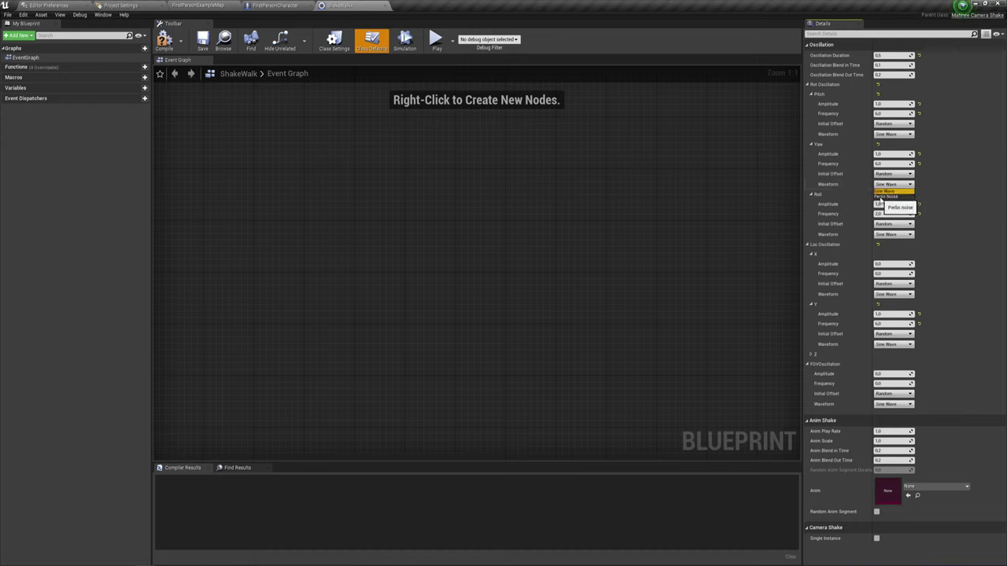
{"action": "left_click", "coordinate": [884, 188]}
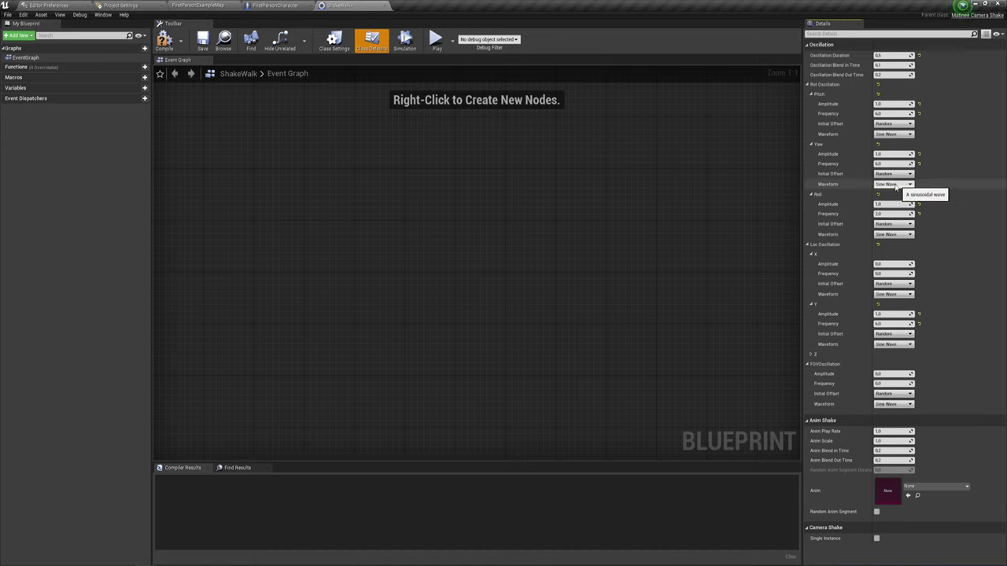
{"action": "left_click", "coordinate": [884, 188]}
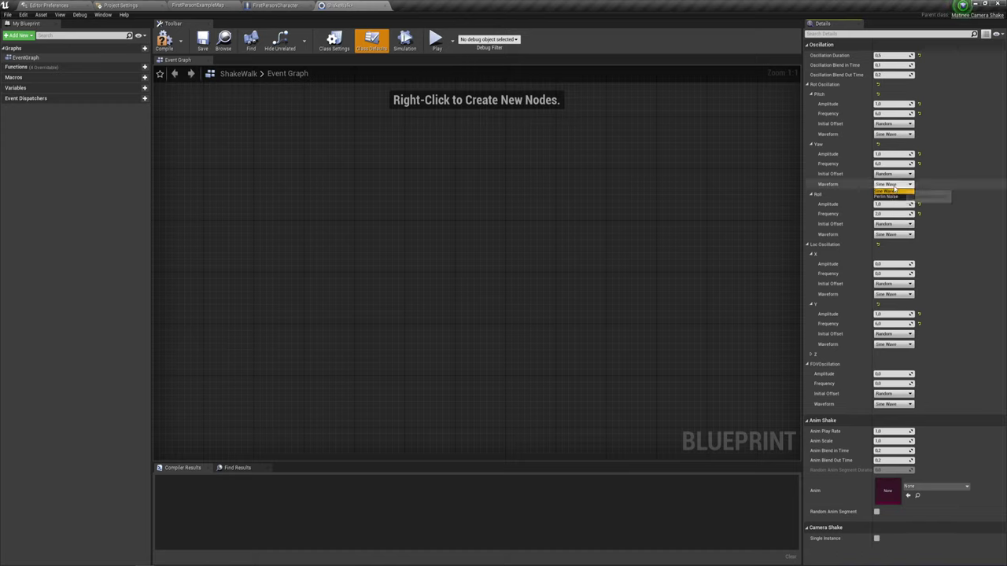
{"action": "left_click", "coordinate": [884, 191]}
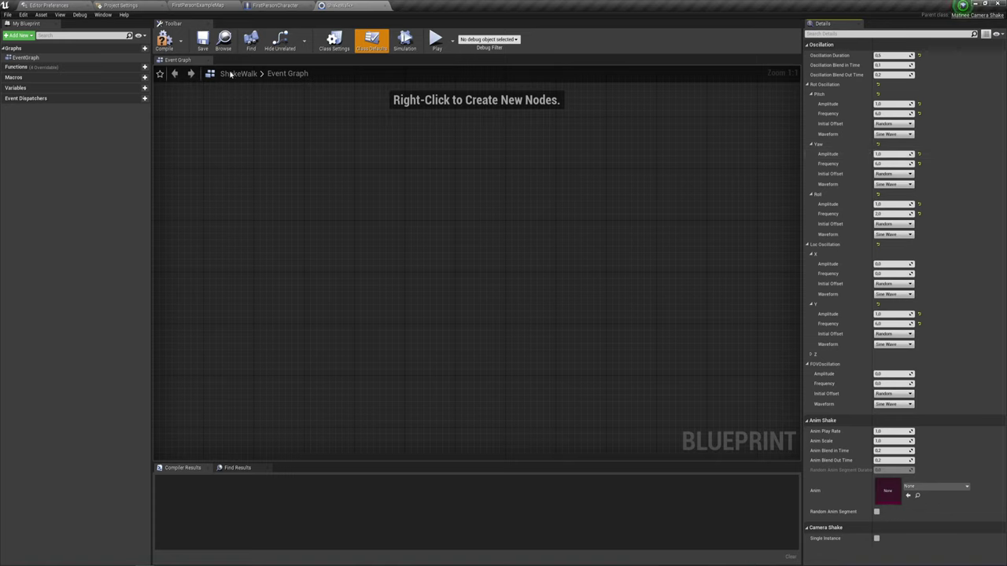
{"action": "left_click", "coordinate": [164, 39]}
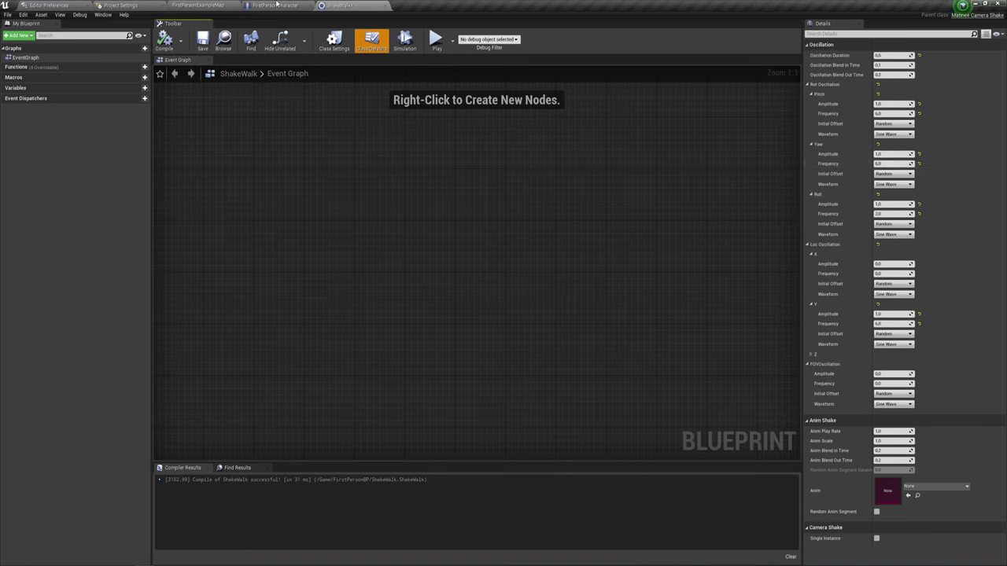
{"action": "left_click", "coordinate": [211, 6]}
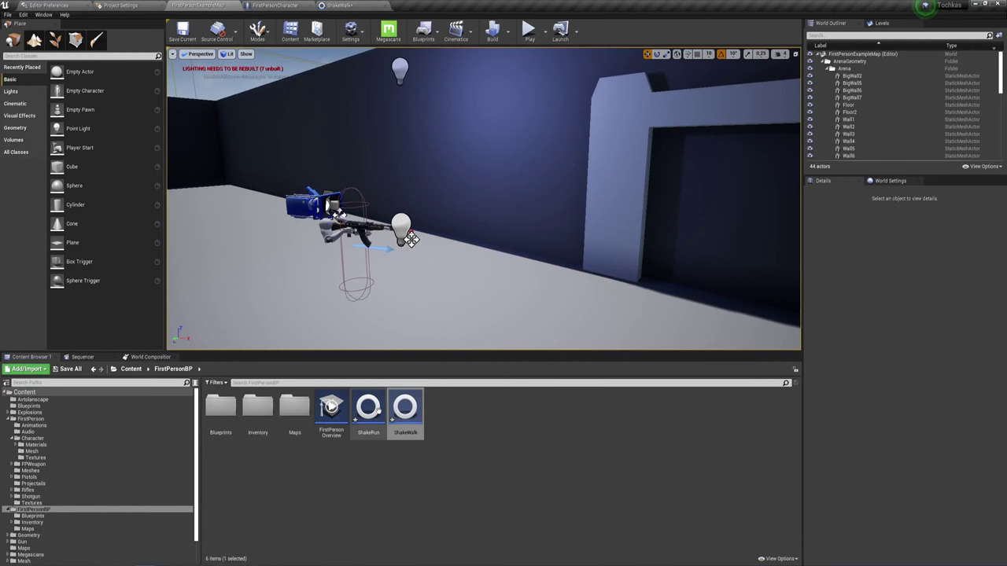
- Open ShakeRun in the full Blueprint editor and set duration 0.3 and blend-out time 0.5
{"action": "double_click", "coordinate": [368, 409]}
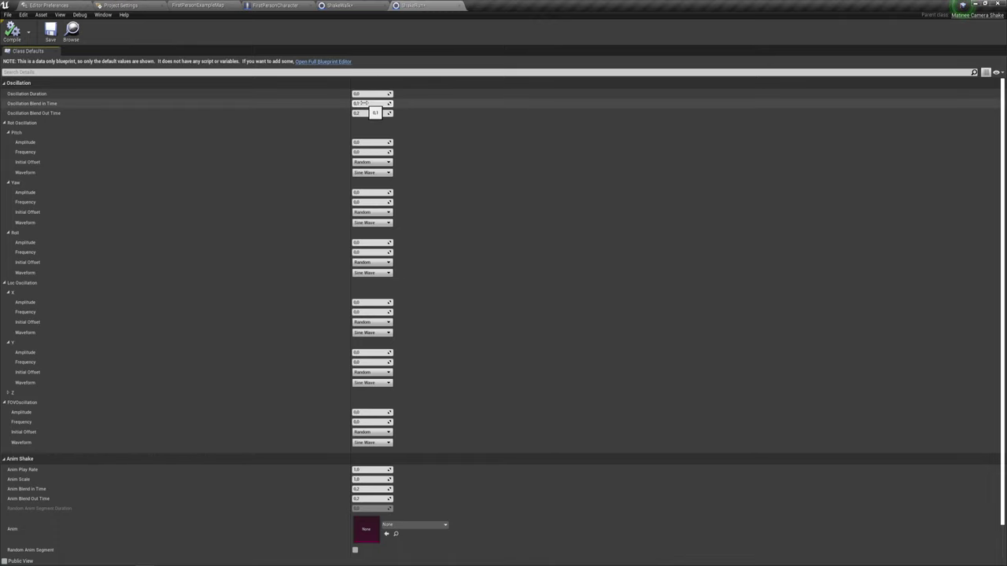
{"action": "left_click", "coordinate": [324, 61]}
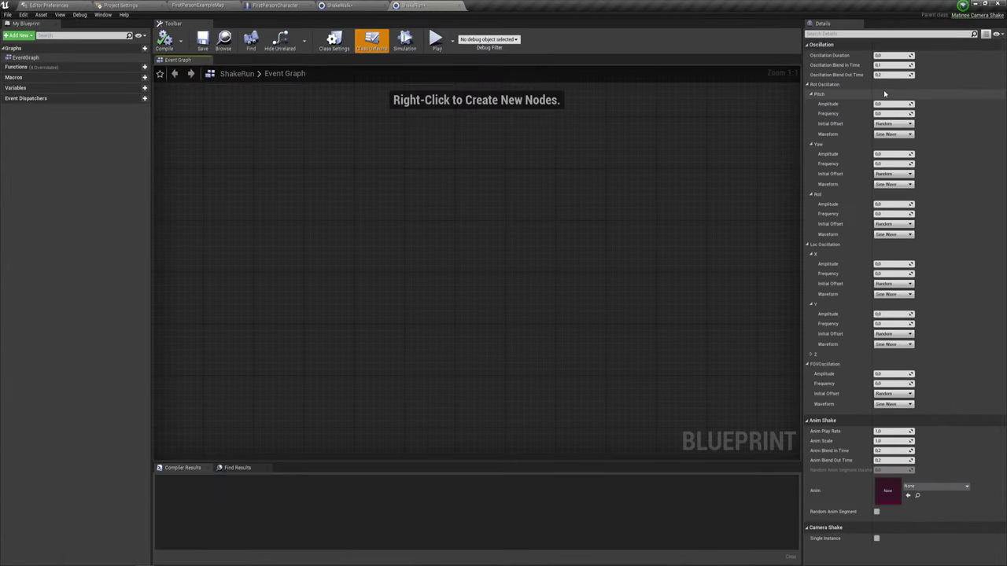
{"action": "left_click_drag", "start_coordinate": [803, 102], "coordinate": [785, 102]}
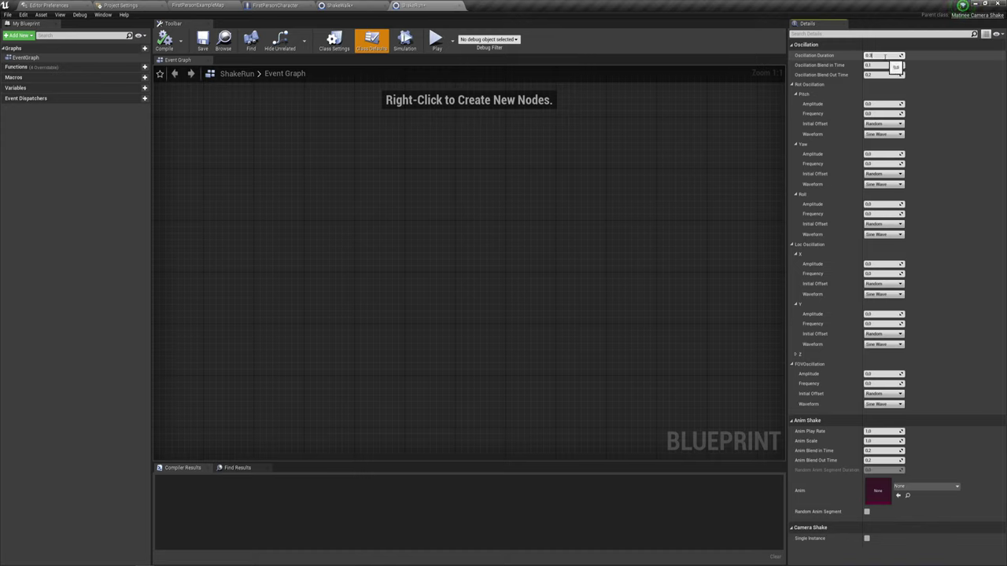
{"action": "key", "text": "Return"}
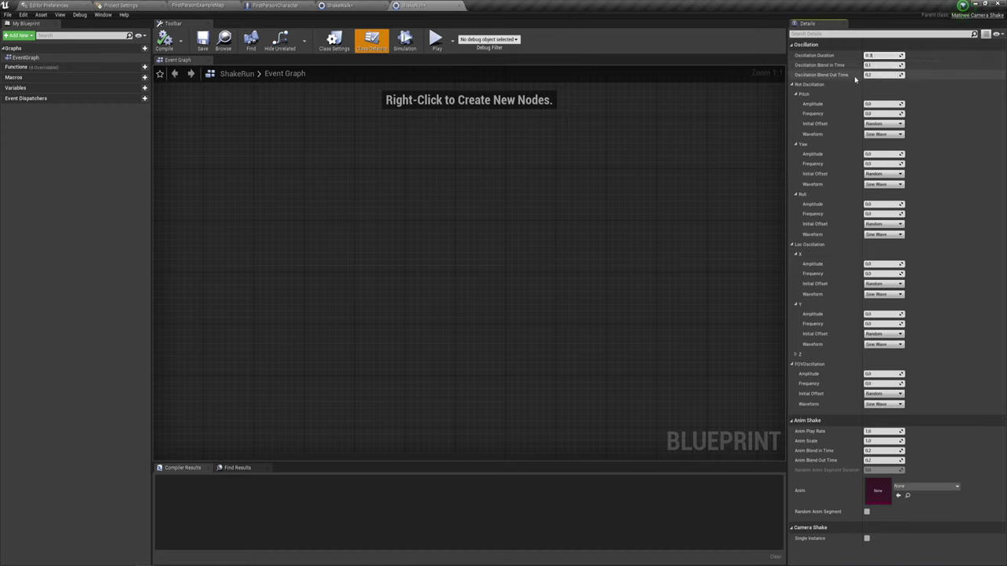
{"action": "left_click", "coordinate": [879, 74]}
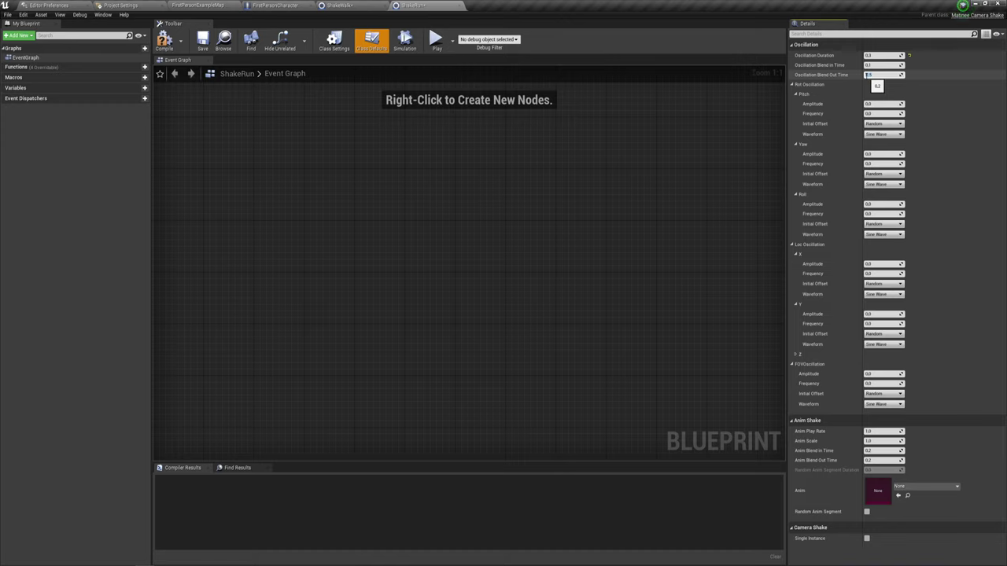
{"action": "key", "text": "Return"}
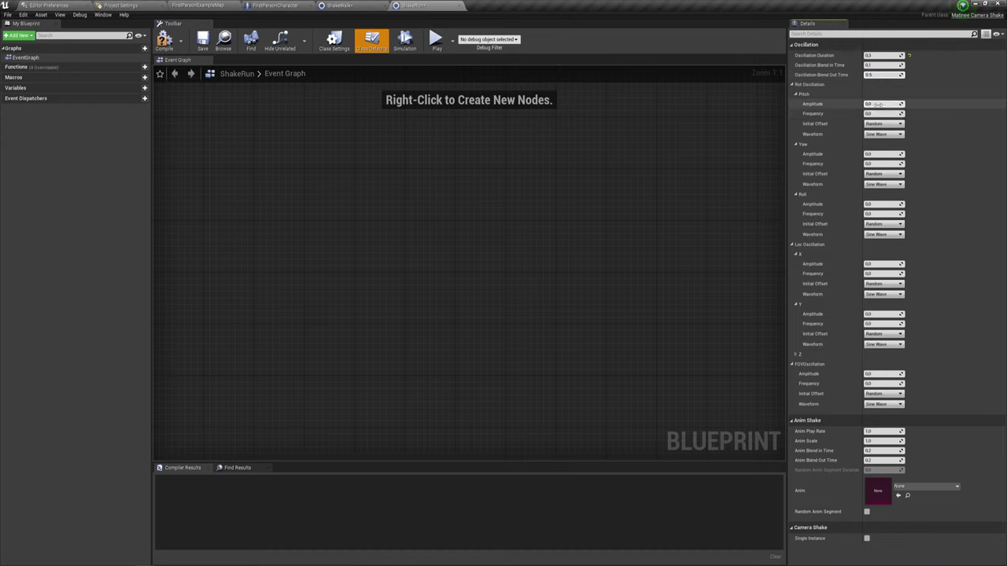
- Set ShakeRun's pitch, yaw and roll oscillation amplitudes to 1.0
{"action": "left_click", "coordinate": [875, 103]}
{"action": "left_click", "coordinate": [875, 154]}
{"action": "type", "text": "1"}
{"action": "left_click", "coordinate": [875, 204]}
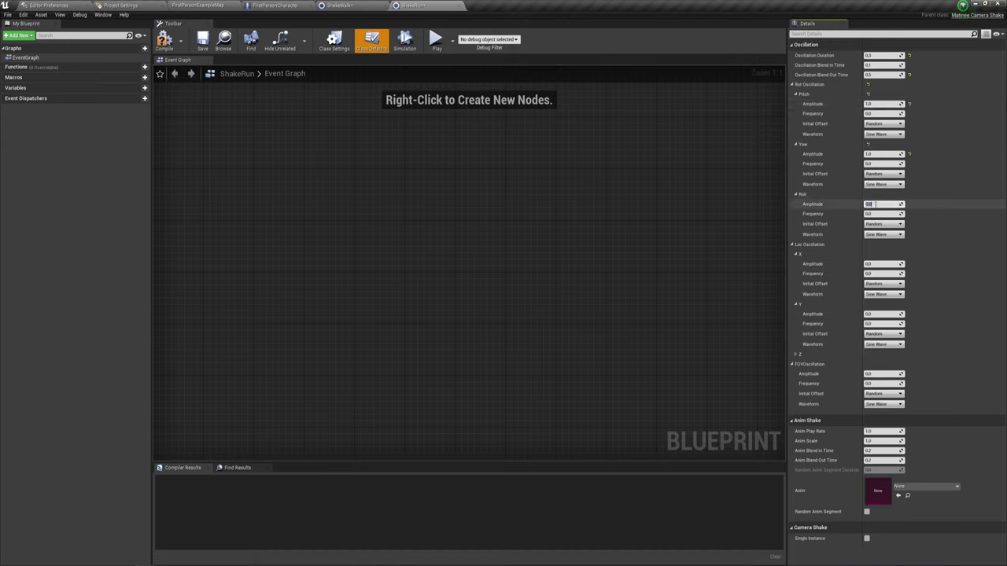
{"action": "type", "text": "1"}
- Set pitch, yaw and roll frequencies to 12.0 and Y location amplitude to 1.0
{"action": "left_click", "coordinate": [876, 113]}
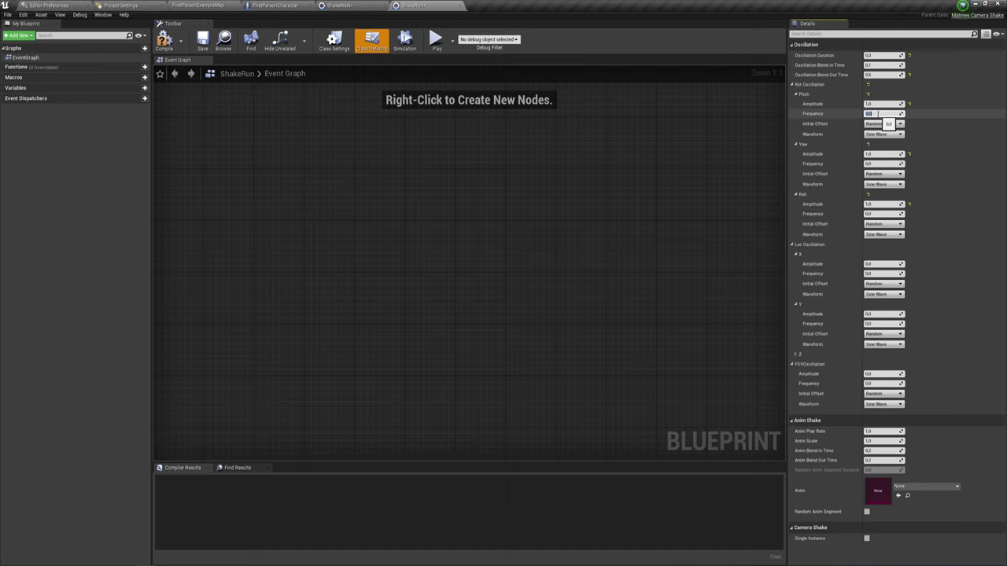
{"action": "type", "text": "1"}
{"action": "left_click", "coordinate": [878, 164]}
{"action": "type", "text": "12"}
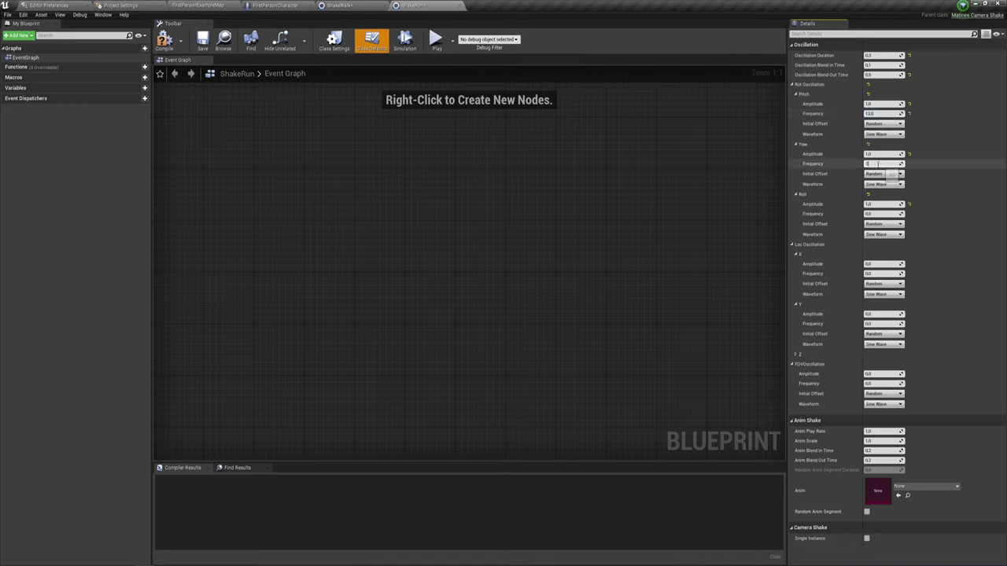
{"action": "left_click", "coordinate": [875, 213]}
{"action": "type", "text": "12"}
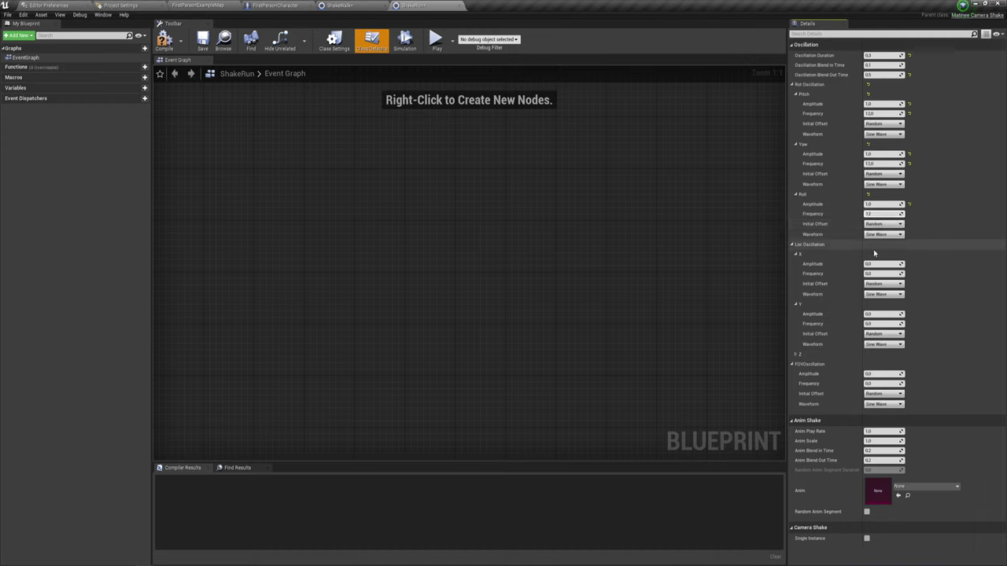
{"action": "left_click", "coordinate": [873, 314]}
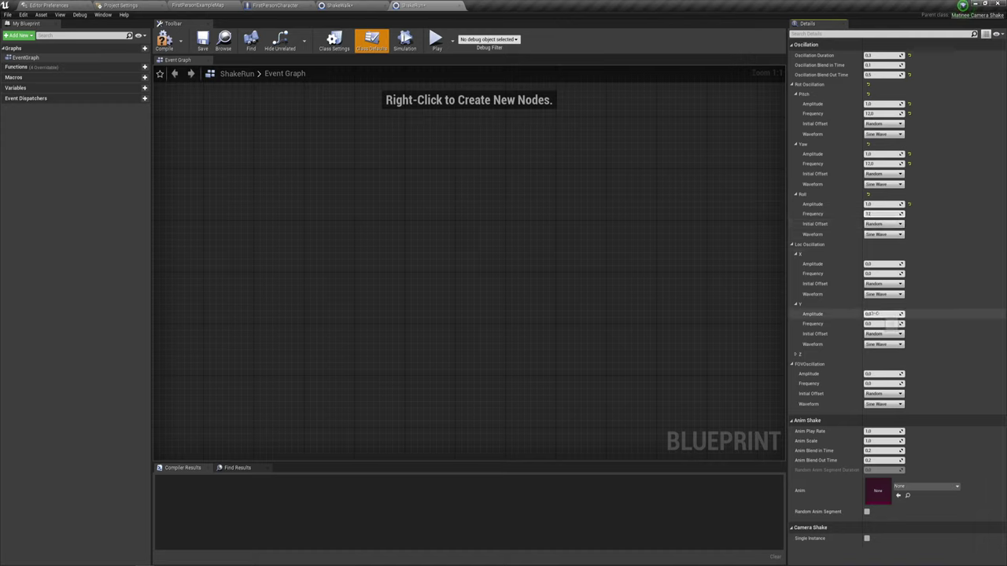
{"action": "type", "text": "1"}
{"action": "left_click", "coordinate": [873, 323]}
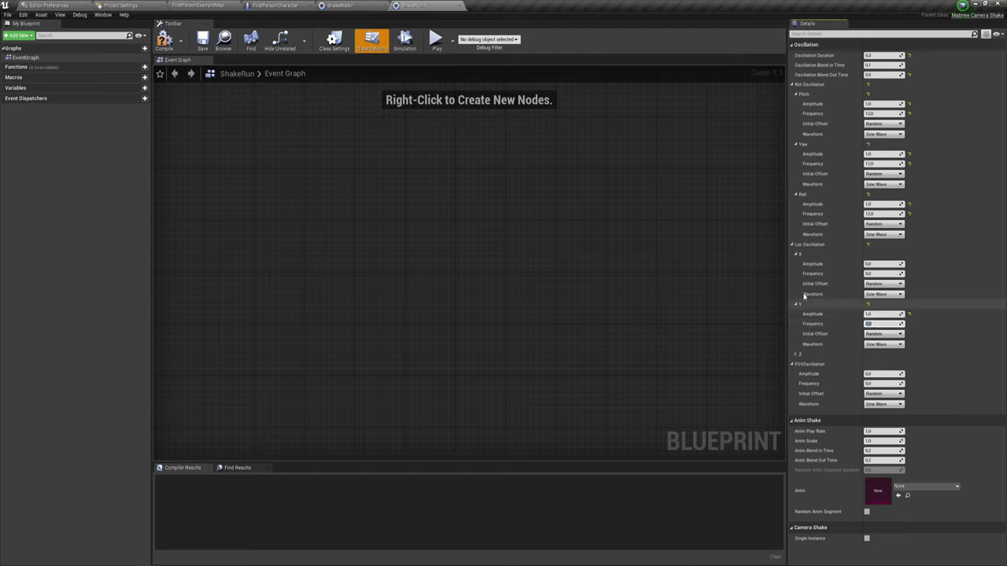
{"action": "left_click", "coordinate": [796, 254]}
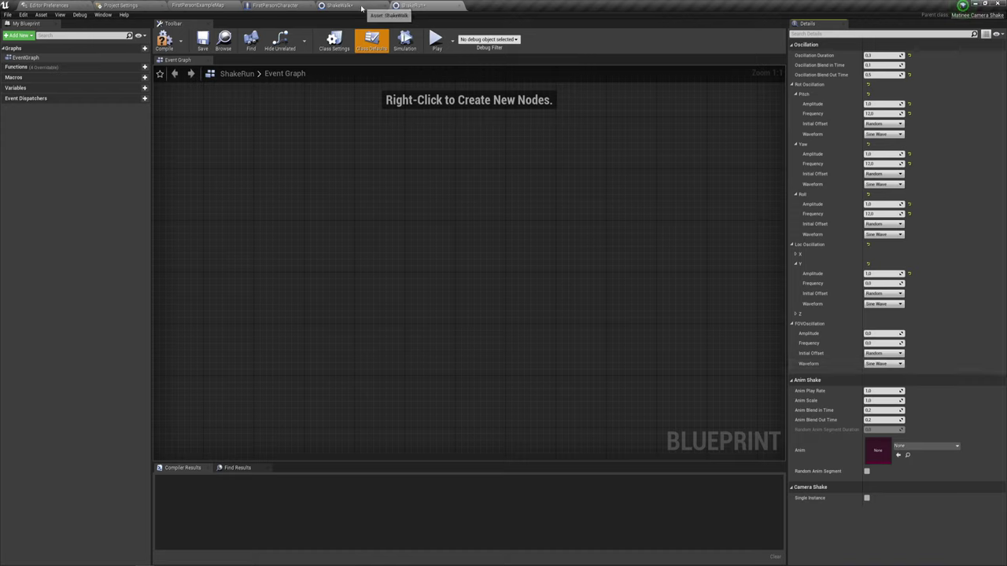
- After comparing with ShakeWalk, enter 2 in ShakeRun's Loc Oscillation Y Frequency, then compile ShakeWalk
{"action": "left_click", "coordinate": [361, 8]}
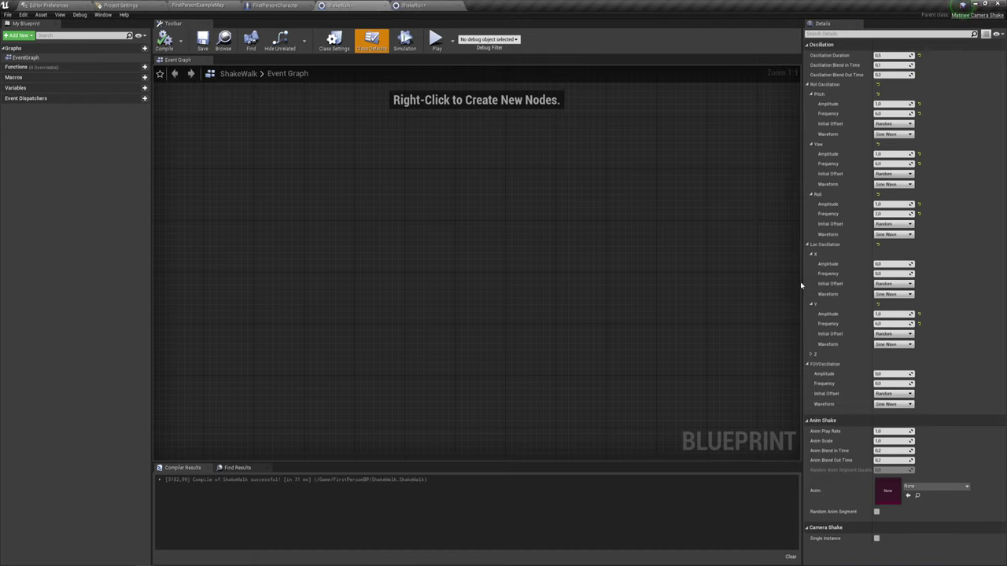
{"action": "left_click", "coordinate": [412, 4]}
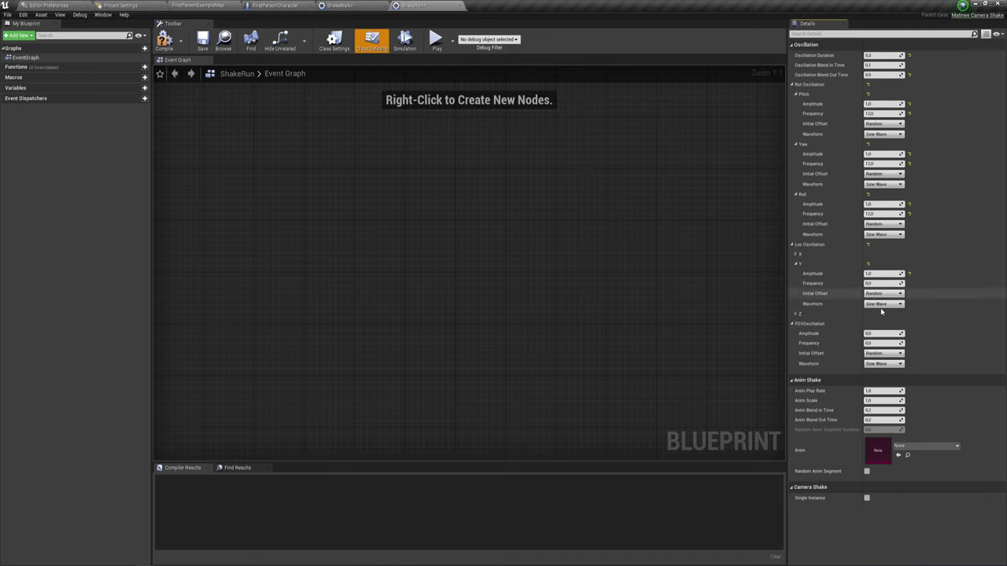
{"action": "left_click", "coordinate": [879, 284]}
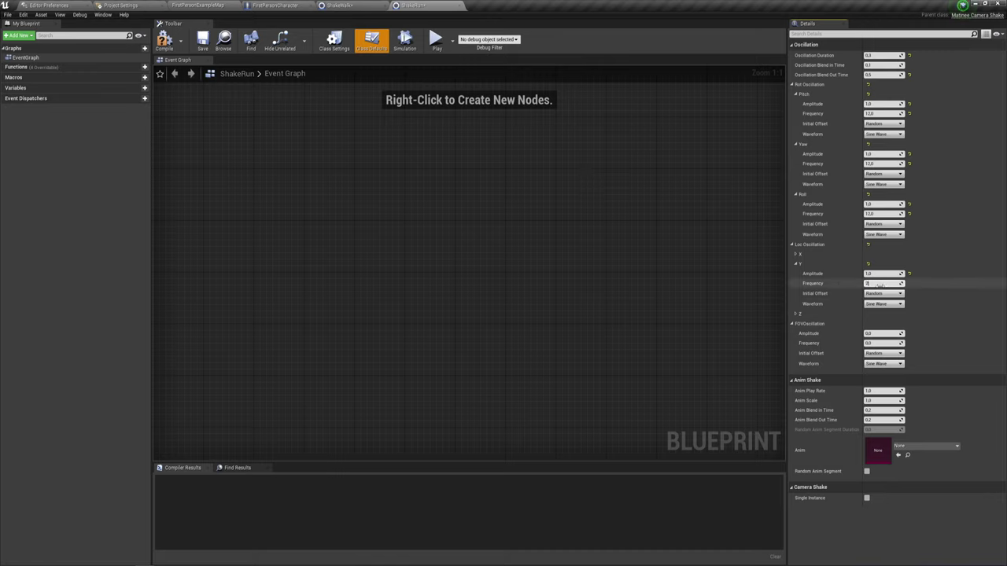
{"action": "type", "text": "2"}
{"action": "left_click", "coordinate": [879, 273]}
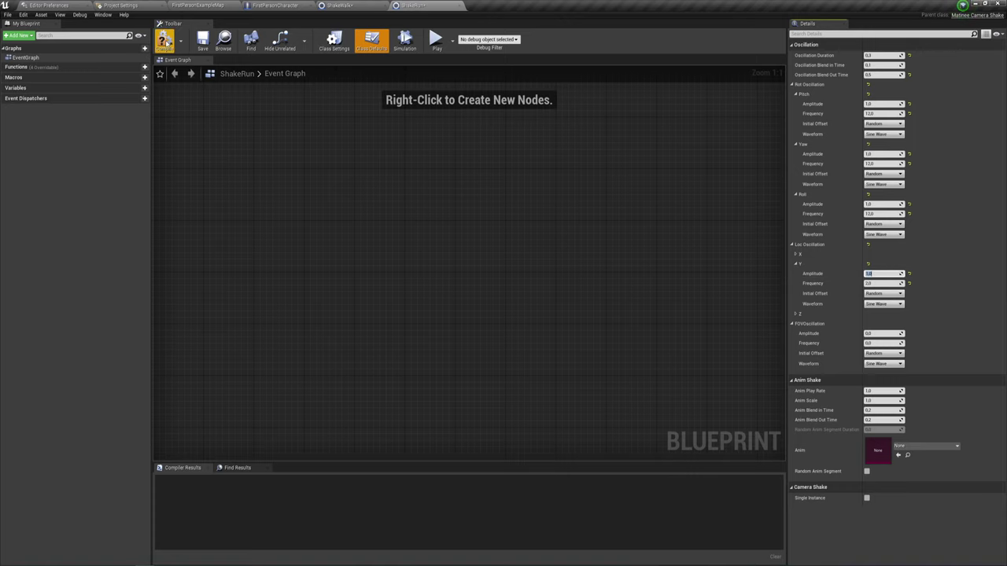
{"action": "left_click", "coordinate": [340, 5]}
{"action": "left_click", "coordinate": [164, 39]}
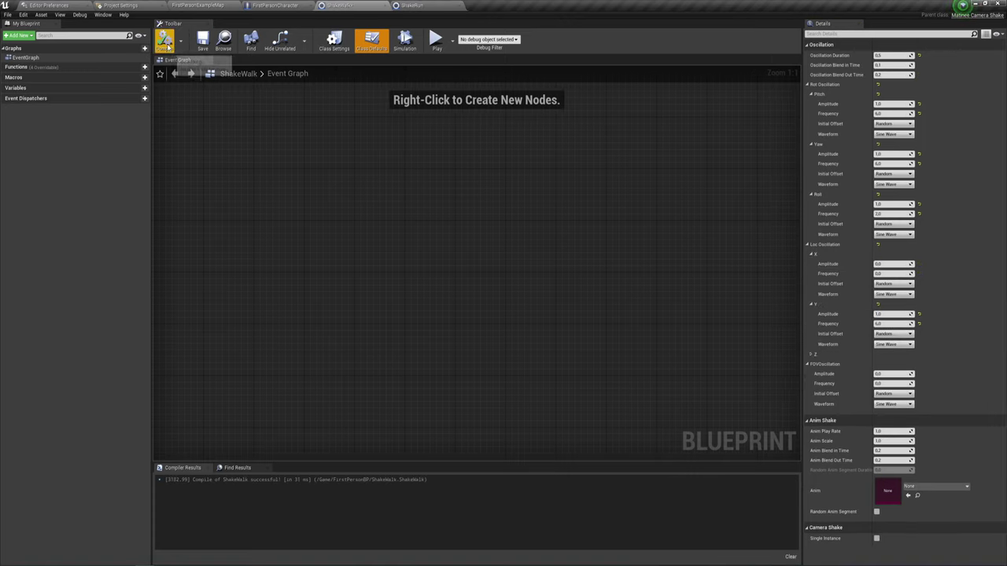
- Open the FirstPersonCharacter event graph and navigate to the movement input nodes
{"action": "left_click", "coordinate": [277, 7]}
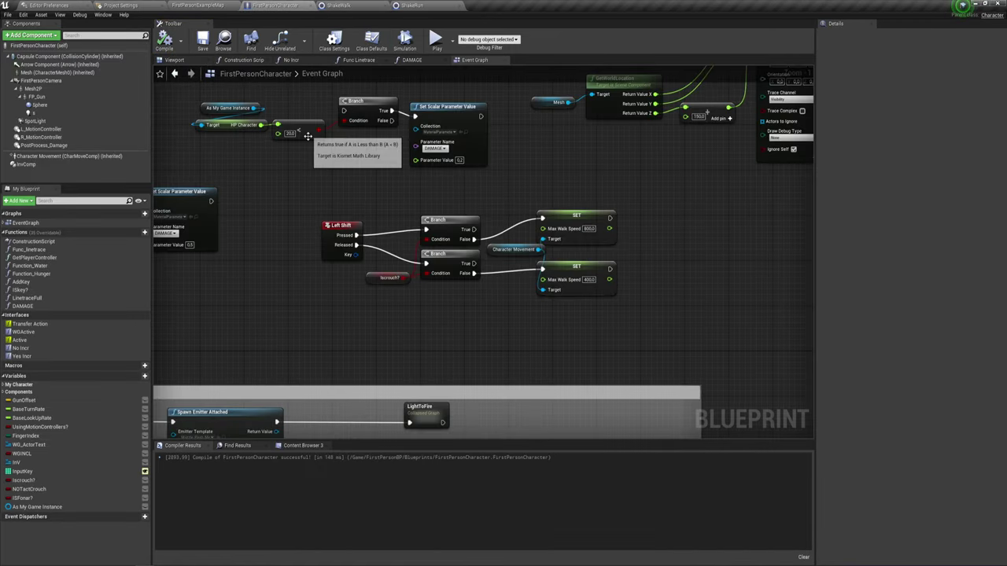
{"action": "scroll", "coordinate": [560, 214], "scroll_direction": "down", "scroll_amount": 5}
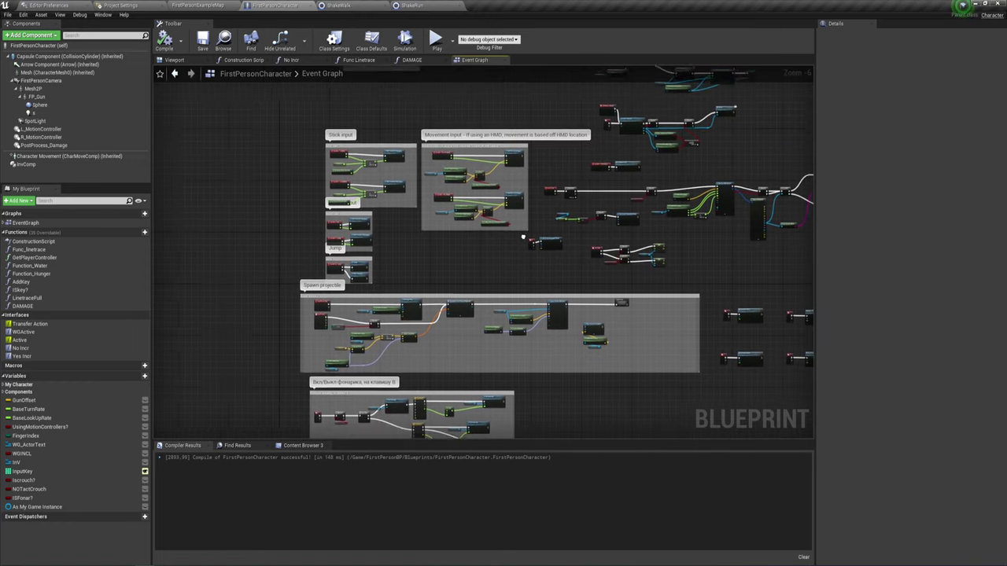
{"action": "right_click_drag", "start_coordinate": [559, 214], "coordinate": [471, 254]}
{"action": "scroll", "coordinate": [470, 255], "scroll_direction": "up", "scroll_amount": 1}
{"action": "scroll", "coordinate": [470, 255], "scroll_direction": "up", "scroll_amount": 3}
{"action": "right_click_drag", "start_coordinate": [457, 211], "coordinate": [568, 335]}
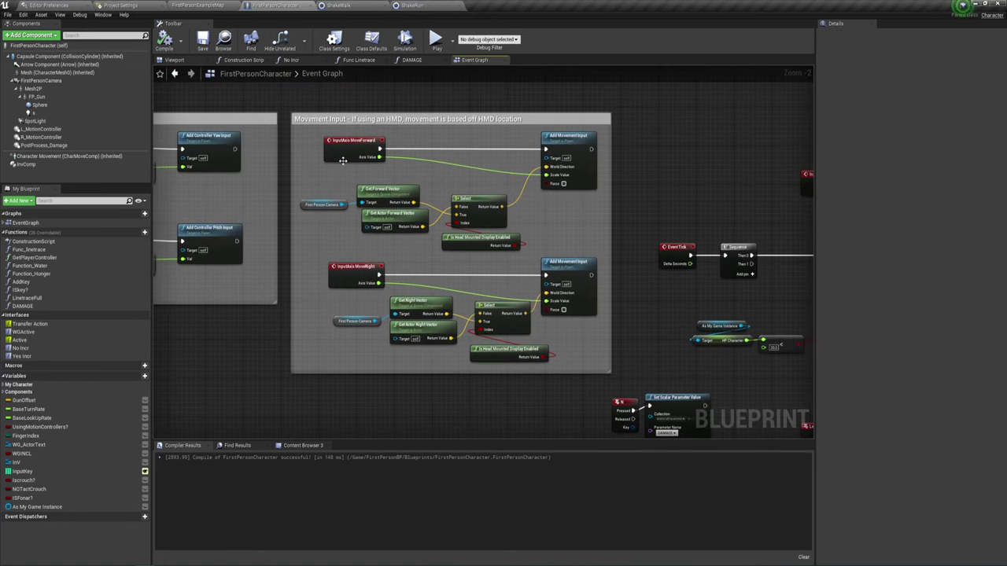
{"action": "left_click_drag", "start_coordinate": [334, 167], "coordinate": [399, 127]}
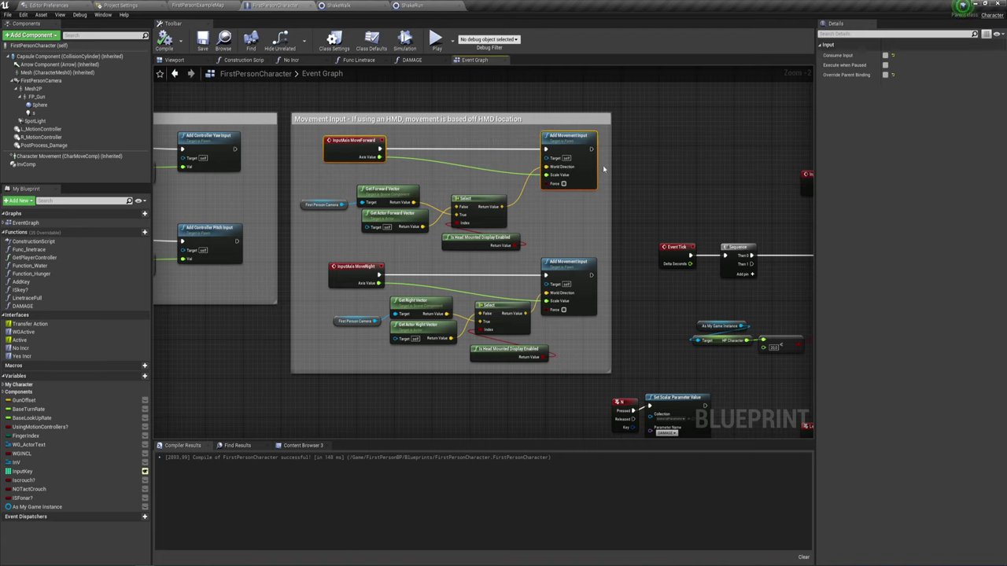
{"action": "right_click_drag", "start_coordinate": [608, 220], "coordinate": [470, 213]}
{"action": "scroll", "coordinate": [456, 200], "scroll_direction": "down", "scroll_amount": 2}
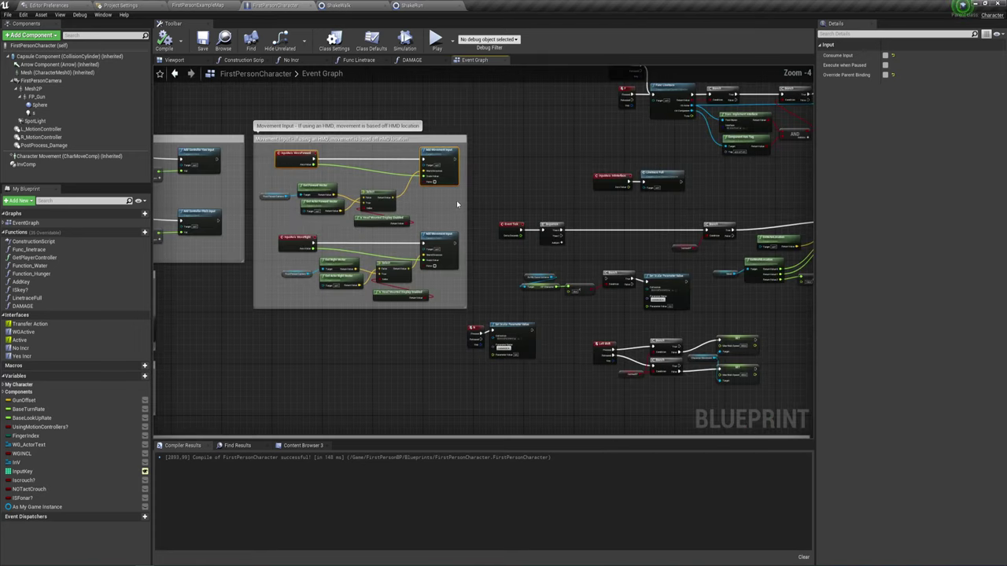
{"action": "scroll", "coordinate": [557, 224], "scroll_direction": "down", "scroll_amount": 1}
{"action": "scroll", "coordinate": [407, 164], "scroll_direction": "down", "scroll_amount": 1}
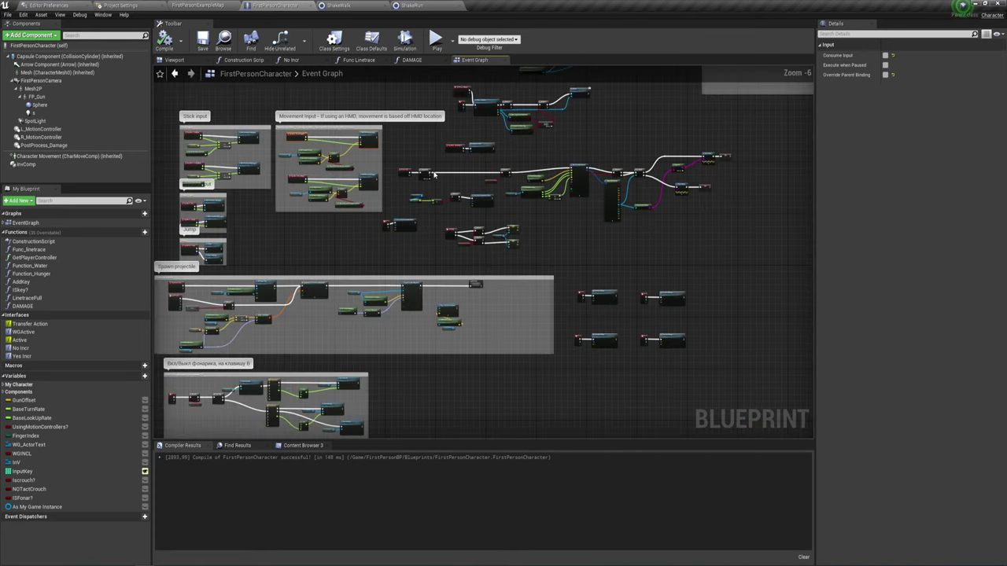
{"action": "right_click_drag", "start_coordinate": [434, 173], "coordinate": [438, 201]}
- Move the node group right of the Movement Input comment rightward and widen that comment box
{"action": "left_click_drag", "start_coordinate": [394, 175], "coordinate": [754, 279]}
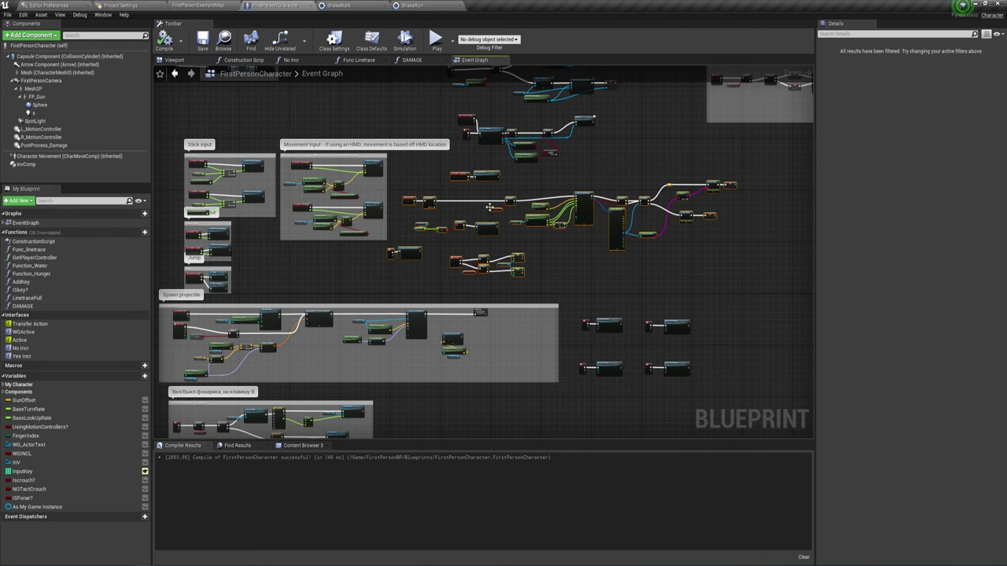
{"action": "left_click_drag", "start_coordinate": [489, 179], "coordinate": [556, 179]}
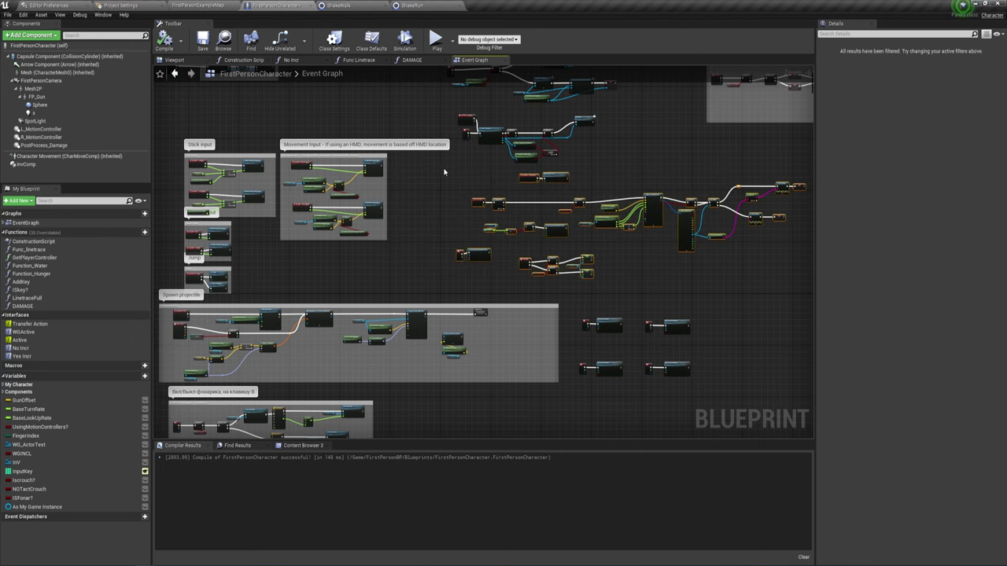
{"action": "scroll", "coordinate": [466, 185], "scroll_direction": "up", "scroll_amount": 2}
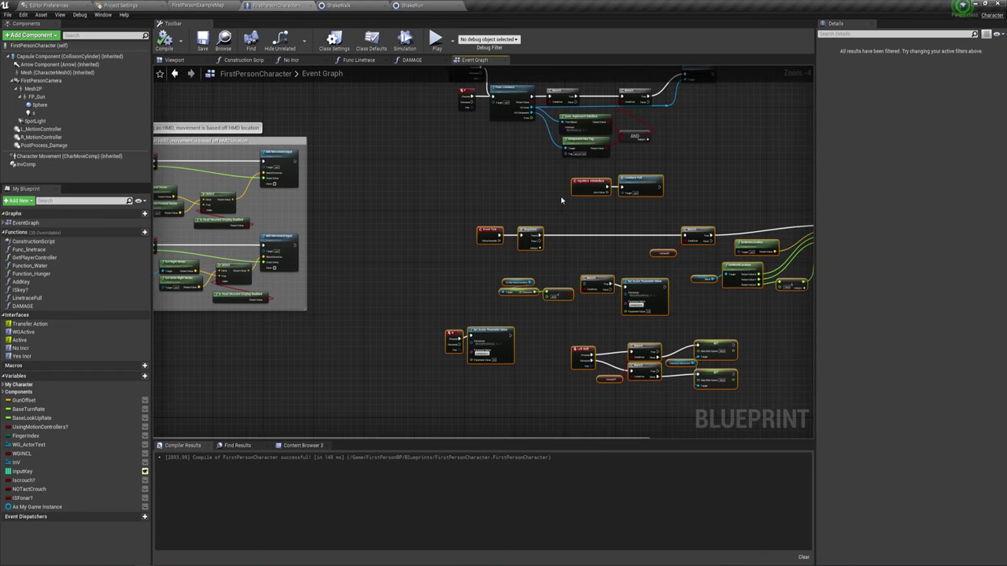
{"action": "right_click_drag", "start_coordinate": [339, 213], "coordinate": [383, 198]}
{"action": "left_click_drag", "start_coordinate": [384, 195], "coordinate": [542, 198]}
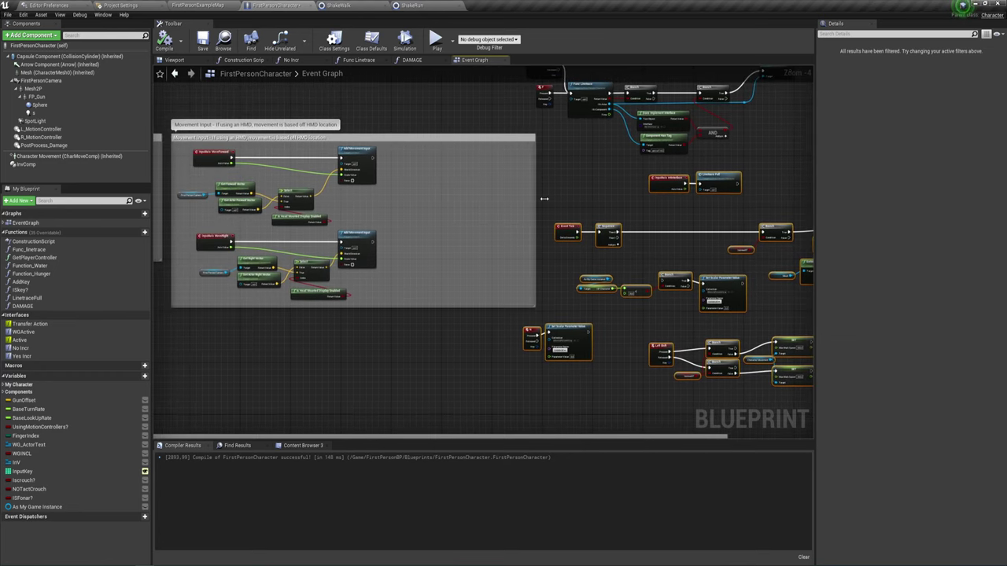
{"action": "scroll", "coordinate": [399, 175], "scroll_direction": "up", "scroll_amount": 5}
{"action": "right_click_drag", "start_coordinate": [431, 176], "coordinate": [427, 185]}
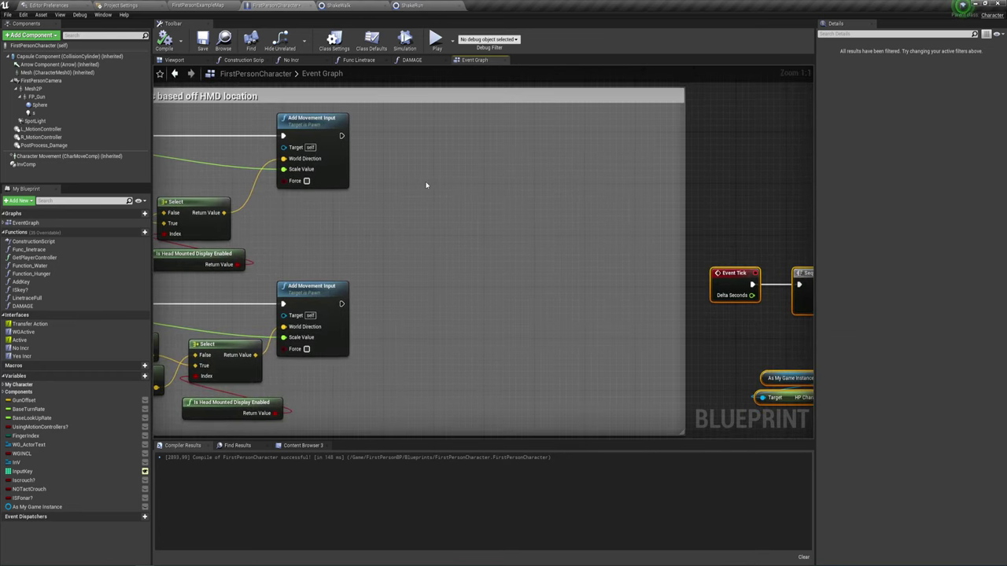
- Reroute the MoveForward Scale Value wire into a float NotEqual (!=) node that compares against 0.0
{"action": "mouse_move", "coordinate": [300, 123]}
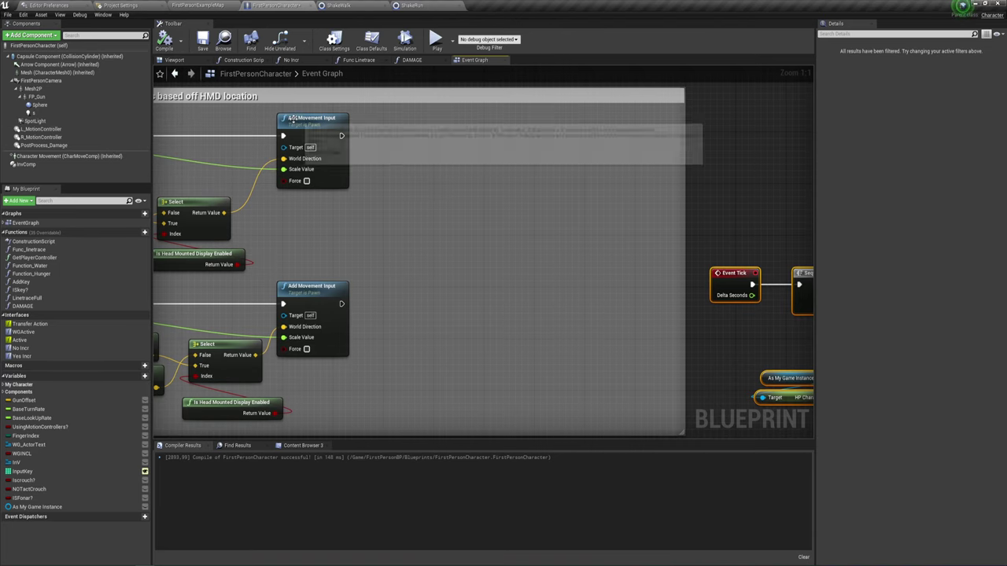
{"action": "right_click_drag", "start_coordinate": [337, 221], "coordinate": [430, 190]}
{"action": "double_click", "coordinate": [311, 150]}
{"action": "right_click_drag", "start_coordinate": [214, 135], "coordinate": [223, 132]}
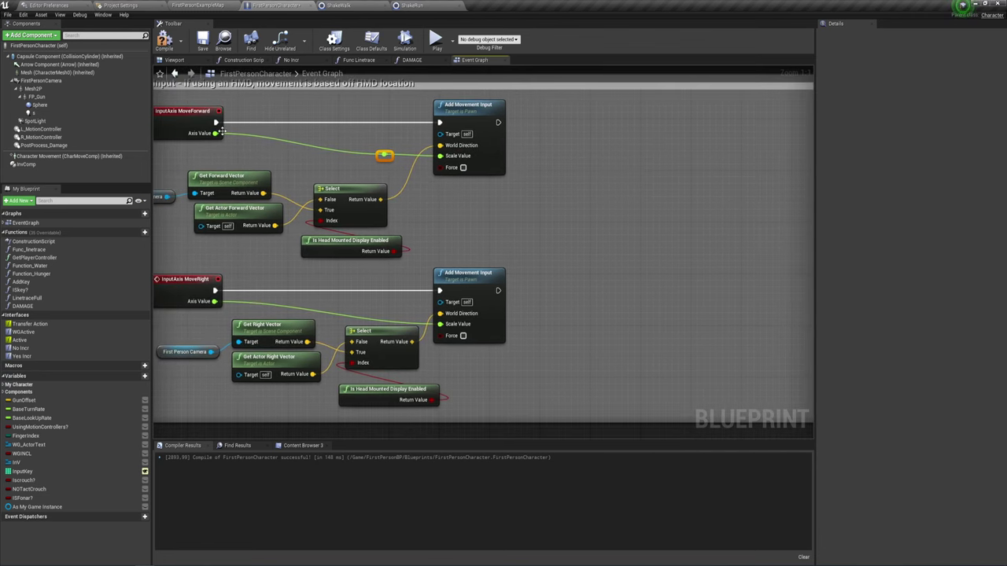
{"action": "right_click_drag", "start_coordinate": [391, 175], "coordinate": [281, 159]}
{"action": "left_click_drag", "start_coordinate": [275, 138], "coordinate": [415, 184]}
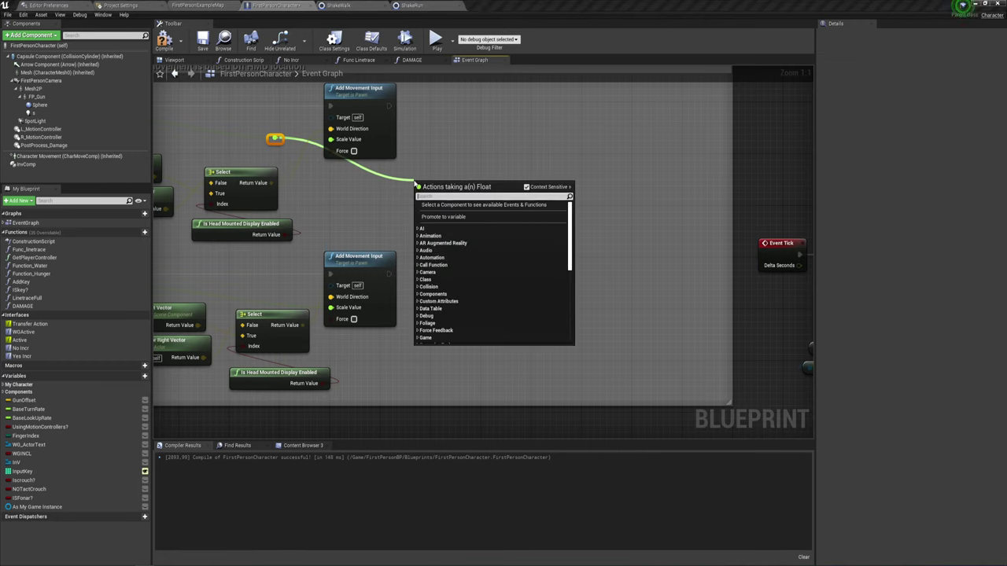
{"action": "type", "text": "!="}
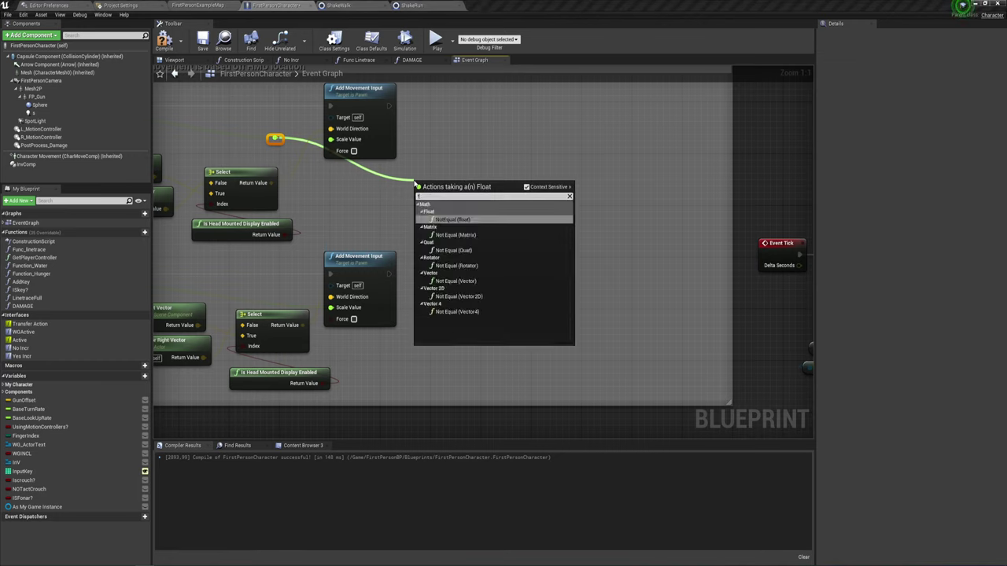
{"action": "left_click", "coordinate": [454, 220]}
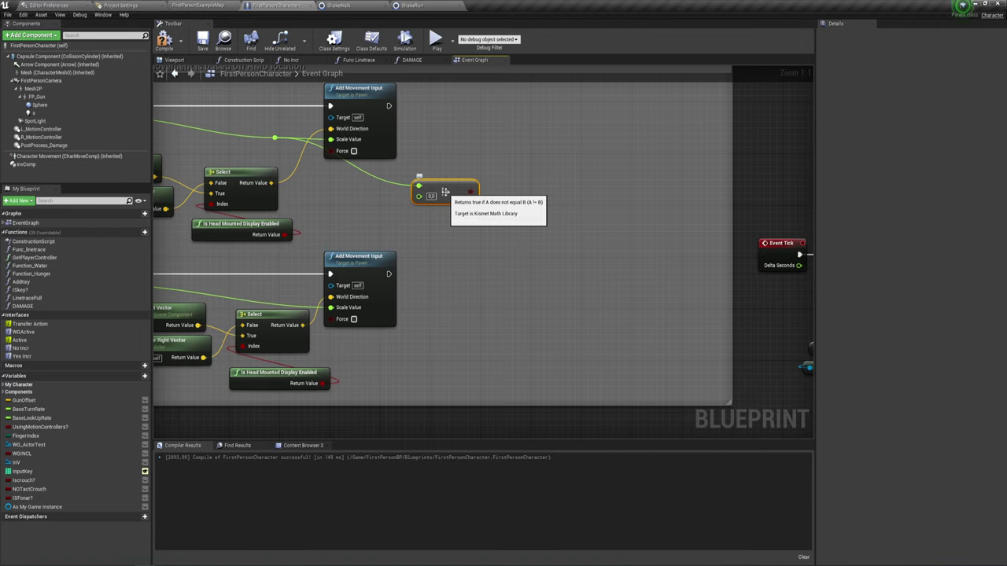
{"action": "left_click", "coordinate": [431, 196]}
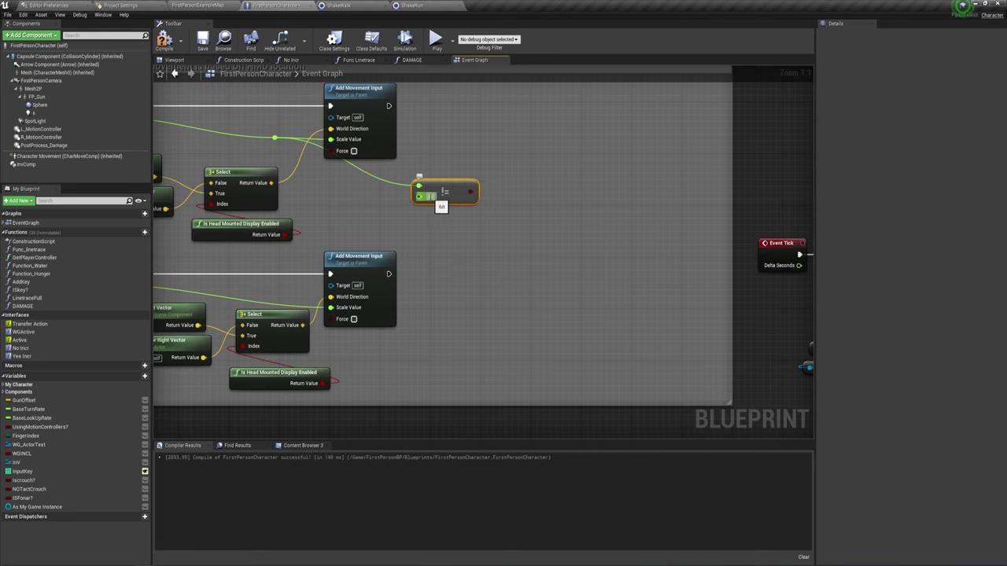
- Chain a Branch after the forward Add Movement Input, using the != result as its Condition
{"action": "right_click_drag", "start_coordinate": [512, 166], "coordinate": [499, 202]}
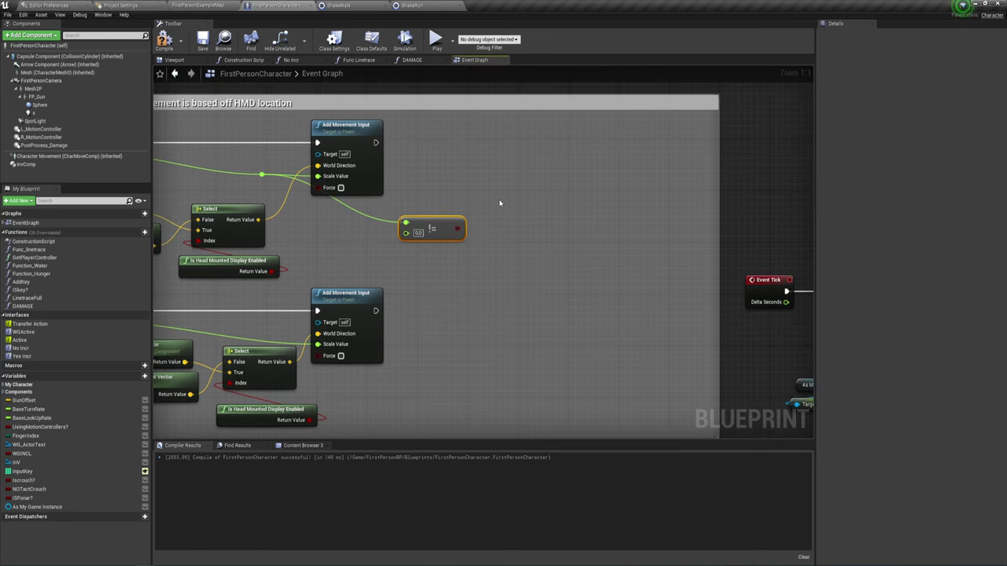
{"action": "left_click", "coordinate": [450, 148]}
{"action": "left_click_drag", "start_coordinate": [457, 157], "coordinate": [376, 142]}
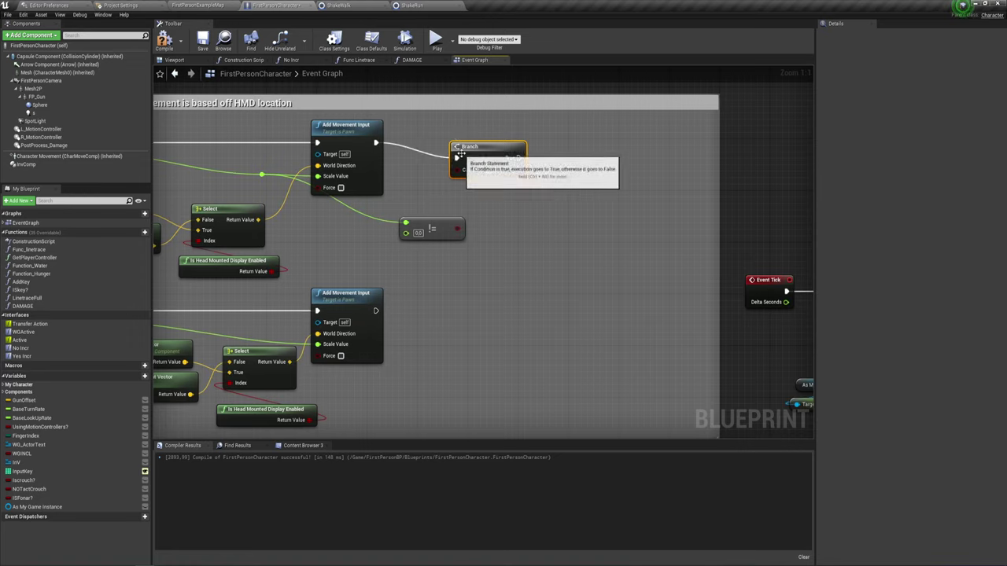
{"action": "left_click_drag", "start_coordinate": [461, 154], "coordinate": [466, 145]}
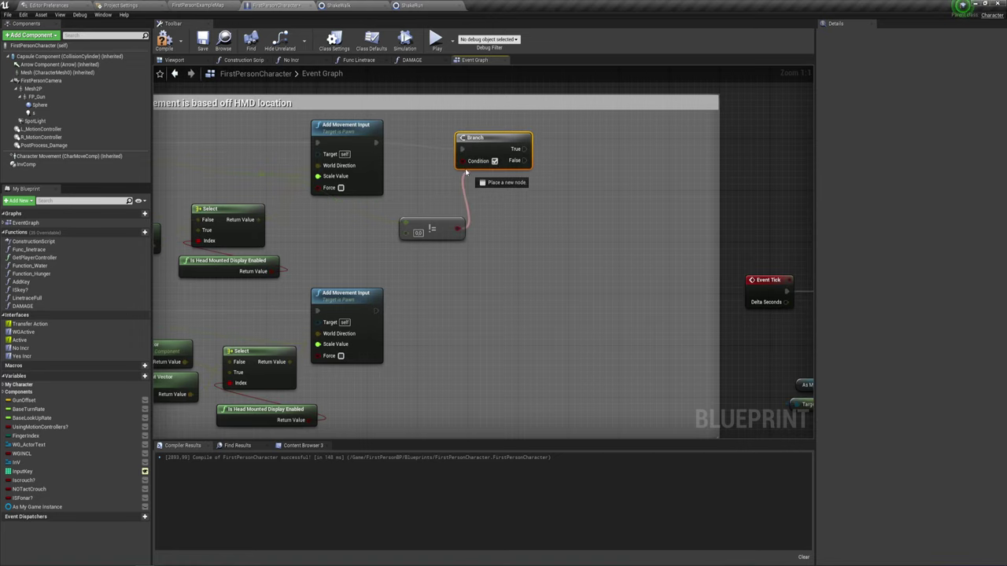
{"action": "left_click_drag", "start_coordinate": [457, 229], "coordinate": [463, 160]}
{"action": "mouse_move", "coordinate": [446, 225]}
{"action": "left_mouse_down"}
{"action": "mouse_move", "coordinate": [434, 214]}
{"action": "mouse_move", "coordinate": [397, 215]}
{"action": "left_mouse_up"}
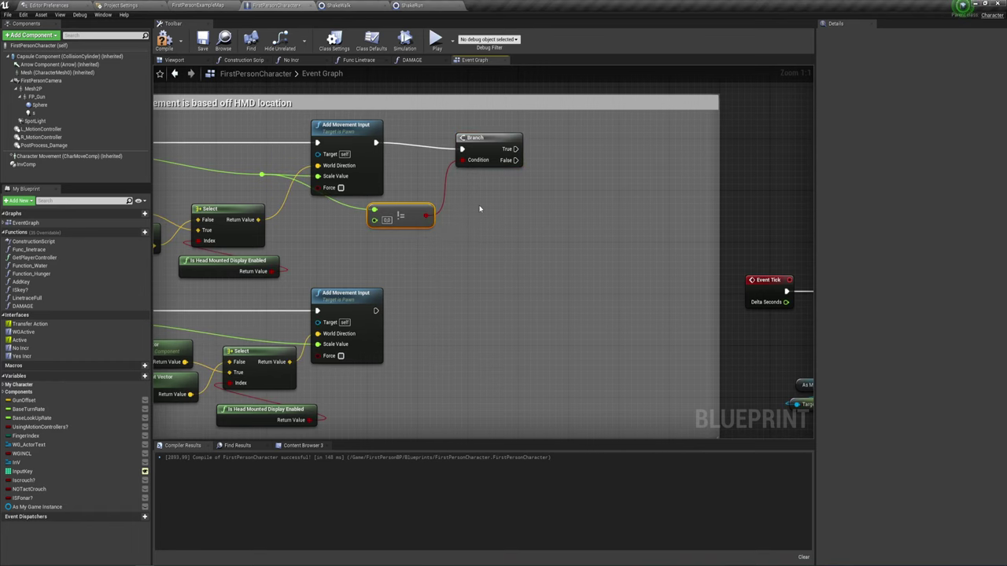
{"action": "right_click_drag", "start_coordinate": [478, 209], "coordinate": [416, 251]}
{"action": "left_click_drag", "start_coordinate": [417, 190], "coordinate": [394, 183]}
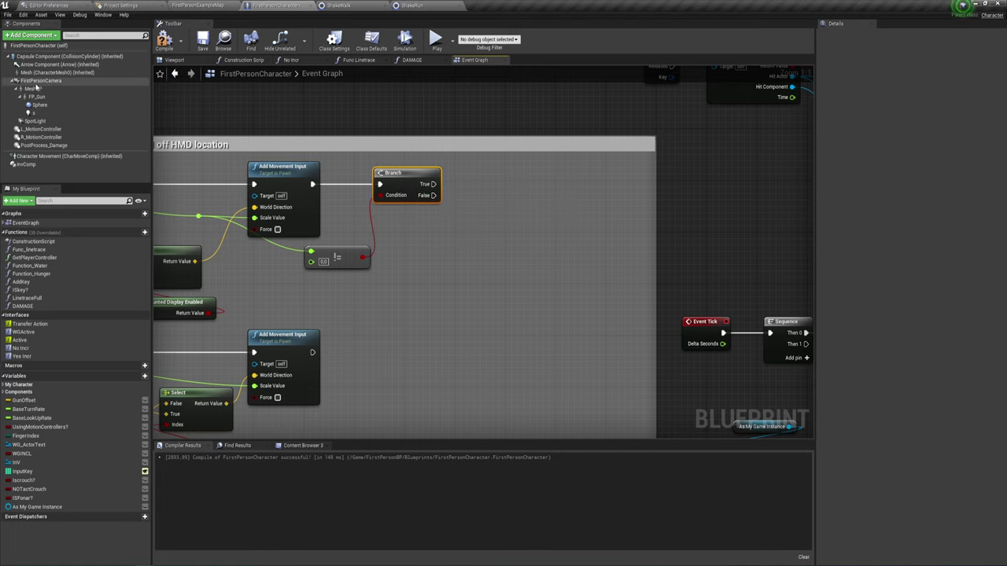
- Drop the FirstPersonCamera component into the graph and connect it to a new GetWorldLocation node
{"action": "left_click_drag", "start_coordinate": [39, 81], "coordinate": [462, 168]}
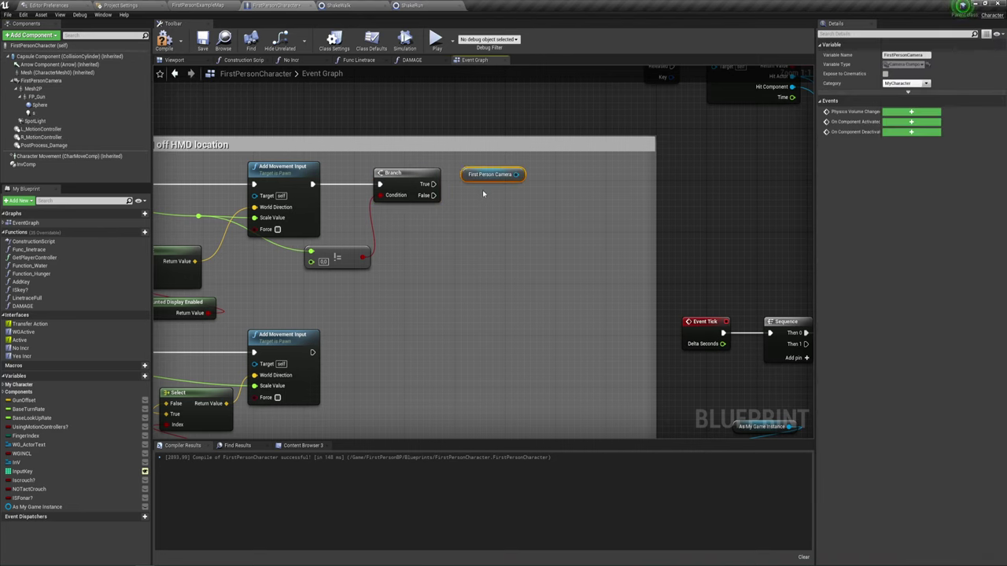
{"action": "left_click_drag", "start_coordinate": [516, 174], "coordinate": [507, 204]}
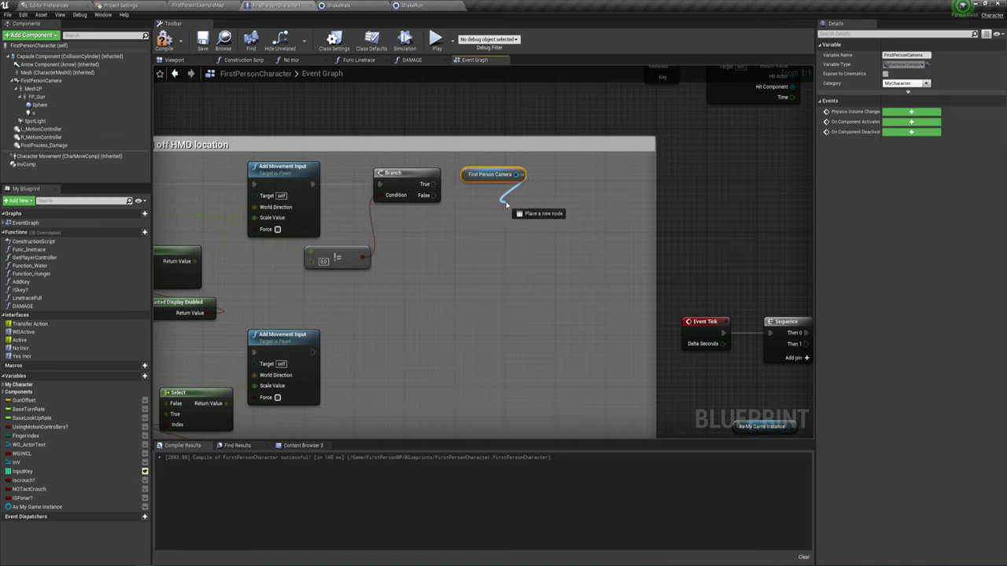
{"action": "type", "text": "get wo"}
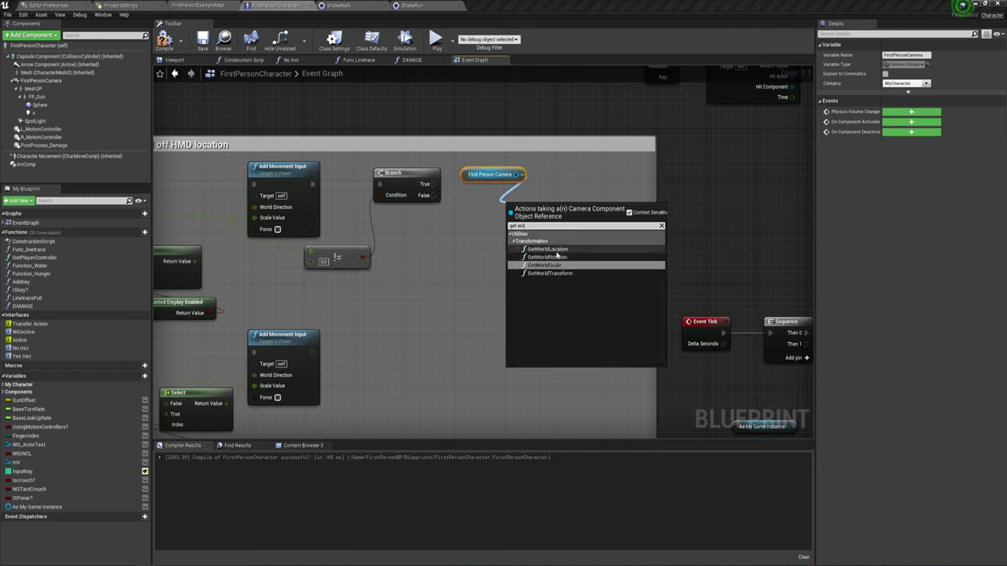
{"action": "left_click", "coordinate": [548, 249]}
{"action": "left_click_drag", "start_coordinate": [548, 216], "coordinate": [496, 200]}
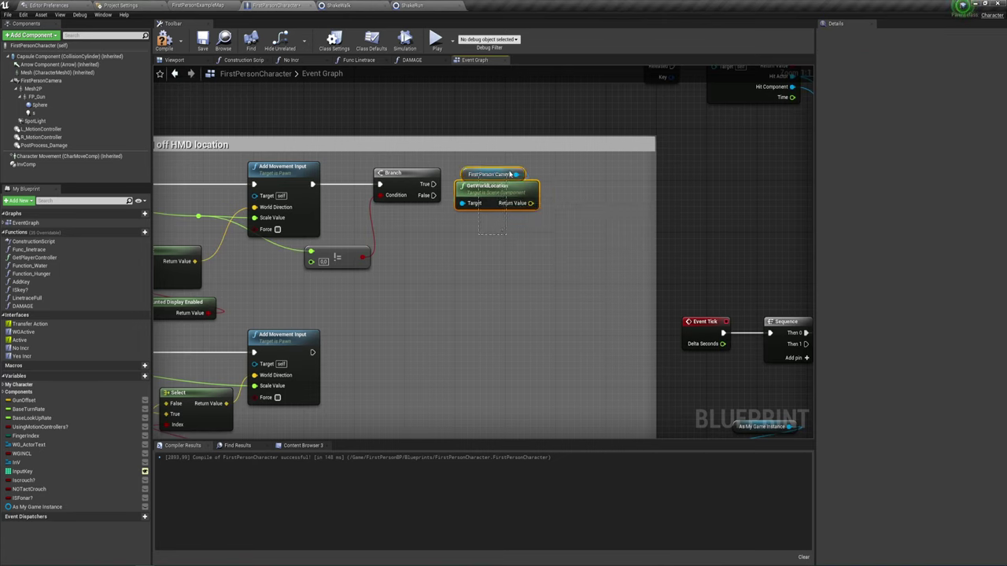
{"action": "left_click", "coordinate": [508, 174], "text": "ctrl"}
- Add a Play World Camera Shake node off the Branch True output
{"action": "left_click_drag", "start_coordinate": [509, 175], "coordinate": [494, 123]}
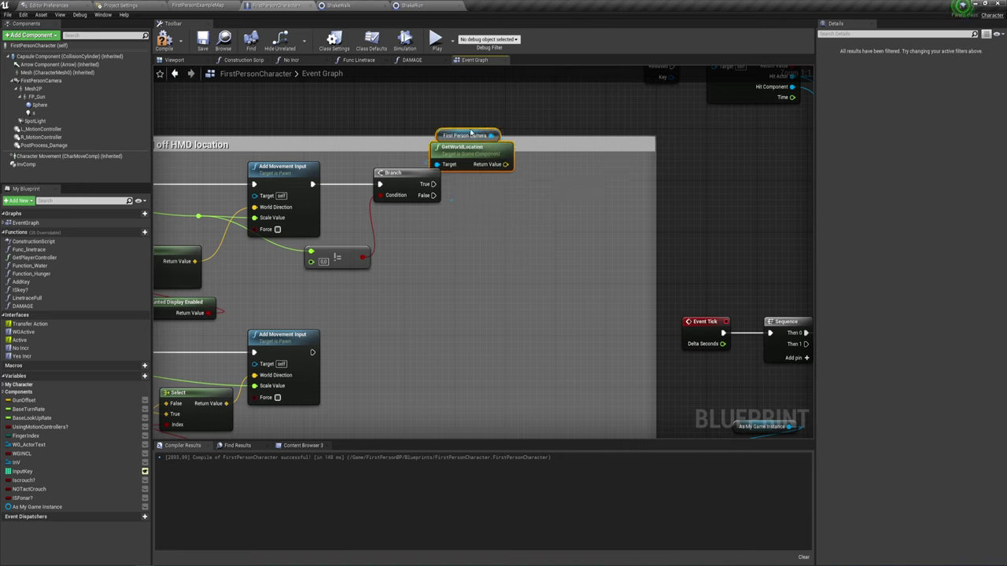
{"action": "left_click_drag", "start_coordinate": [432, 184], "coordinate": [565, 190]}
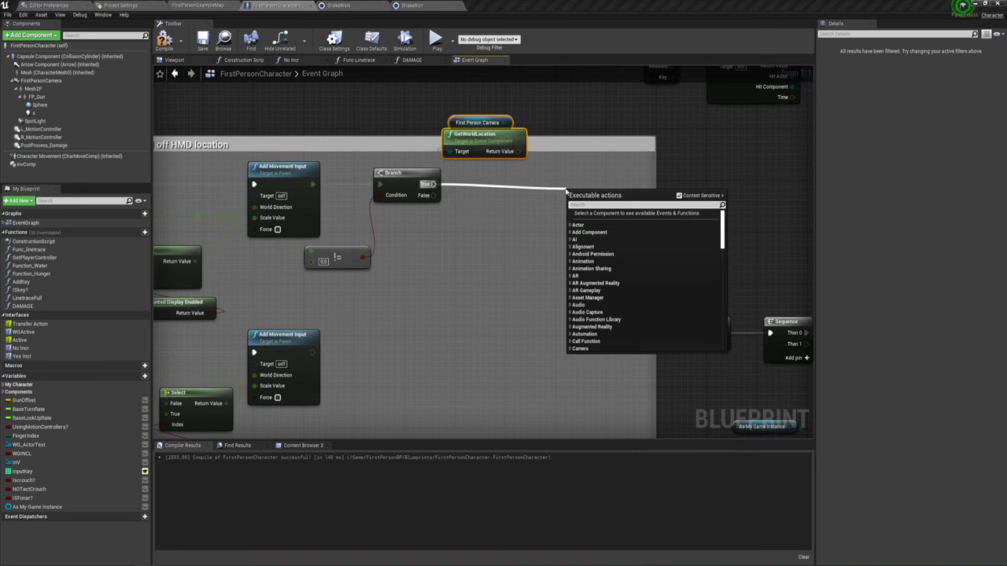
{"action": "type", "text": "pla"}
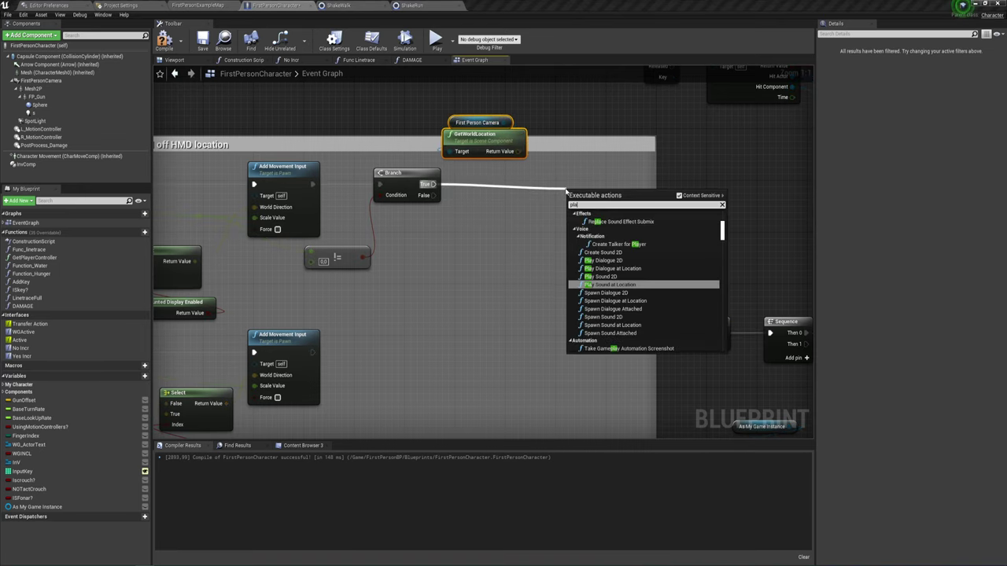
{"action": "type", "text": "y sh"}
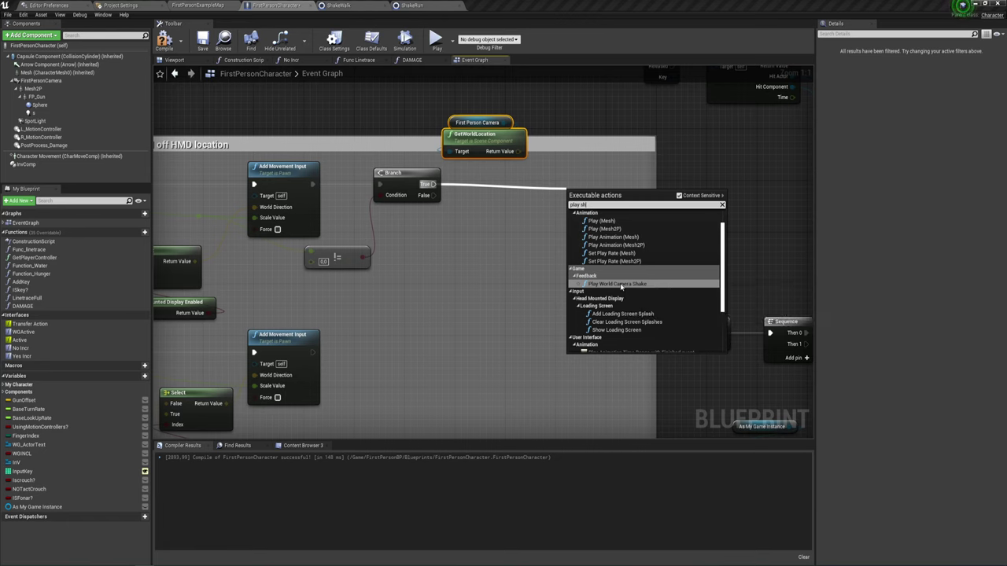
{"action": "left_click", "coordinate": [619, 284]}
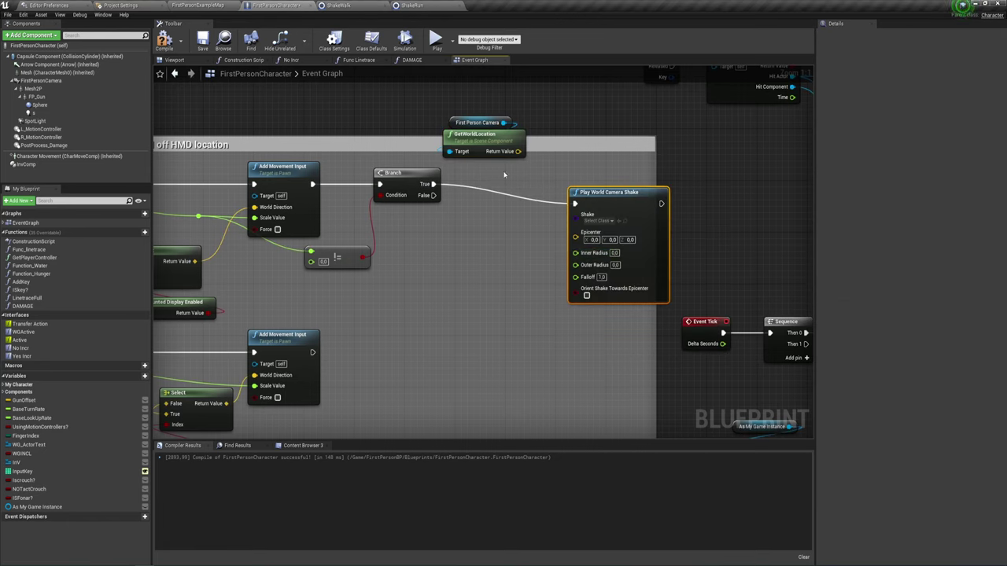
{"action": "left_click_drag", "start_coordinate": [581, 182], "coordinate": [587, 188]}
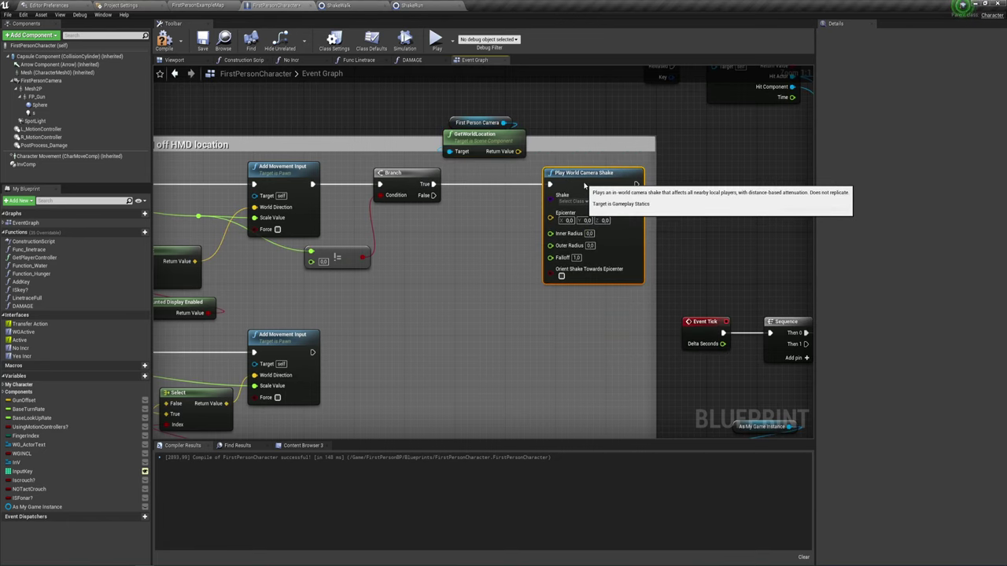
- Feed the camera's world location into Epicenter, set Inner Radius to 1.0, and choose ShakeWalk
{"action": "left_click", "coordinate": [478, 151]}
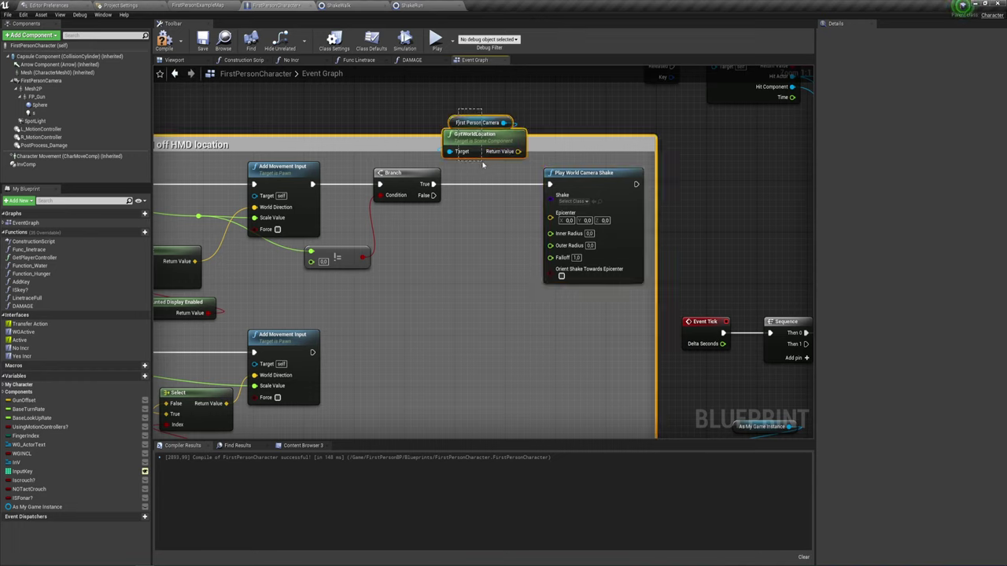
{"action": "left_click", "coordinate": [522, 153]}
{"action": "left_click_drag", "start_coordinate": [520, 151], "coordinate": [549, 217]}
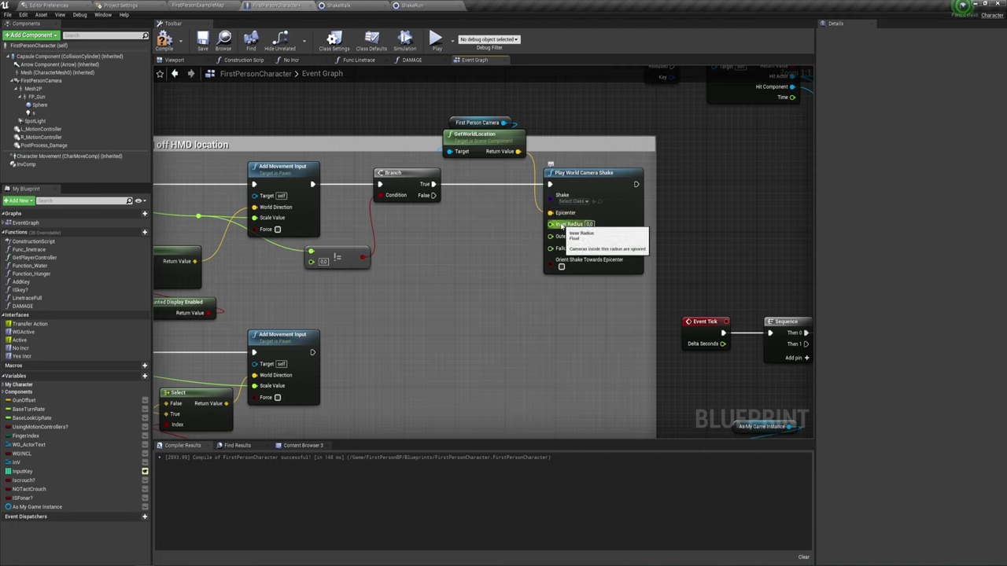
{"action": "left_click", "coordinate": [590, 224]}
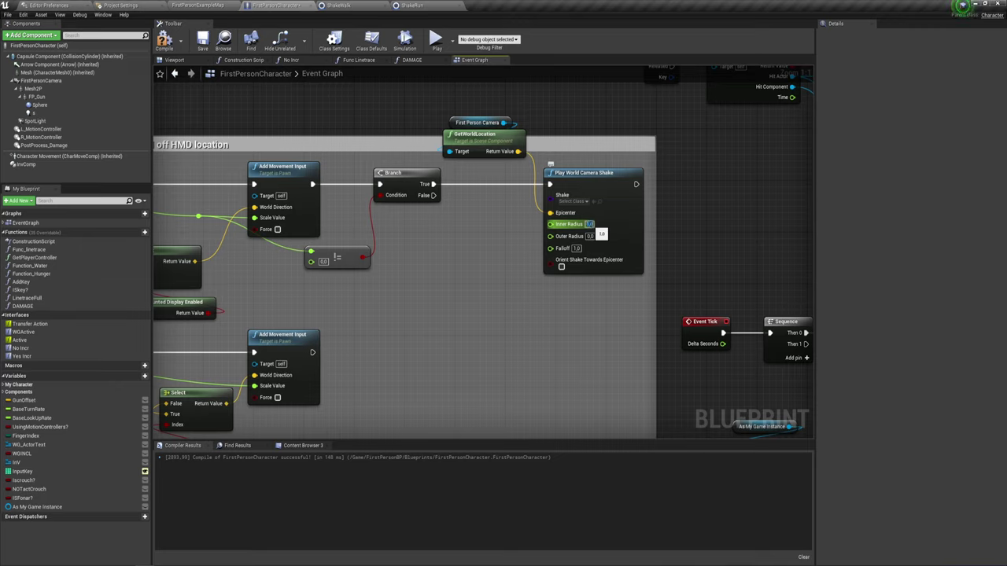
{"action": "left_click", "coordinate": [482, 212]}
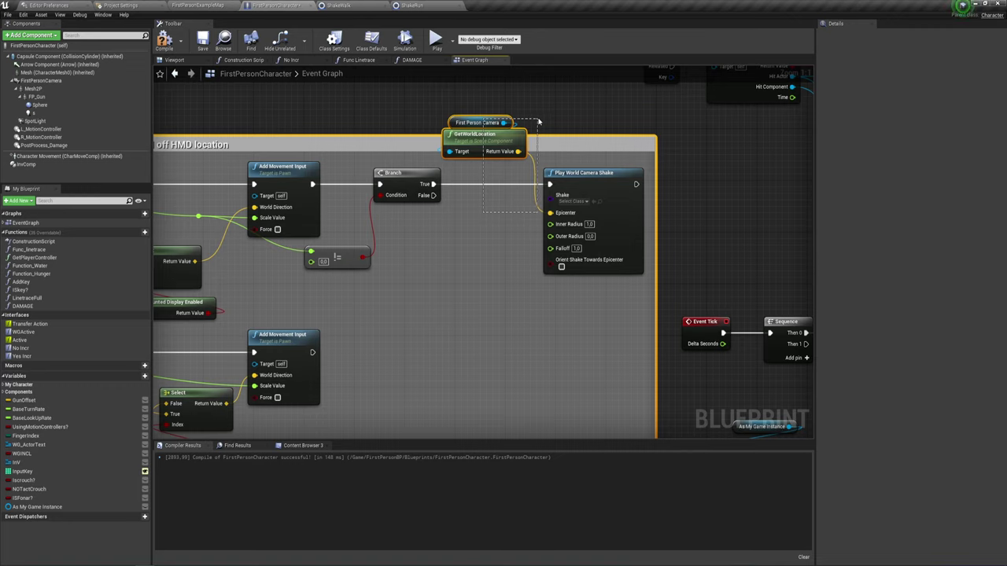
{"action": "left_click_drag", "start_coordinate": [483, 213], "coordinate": [504, 197]}
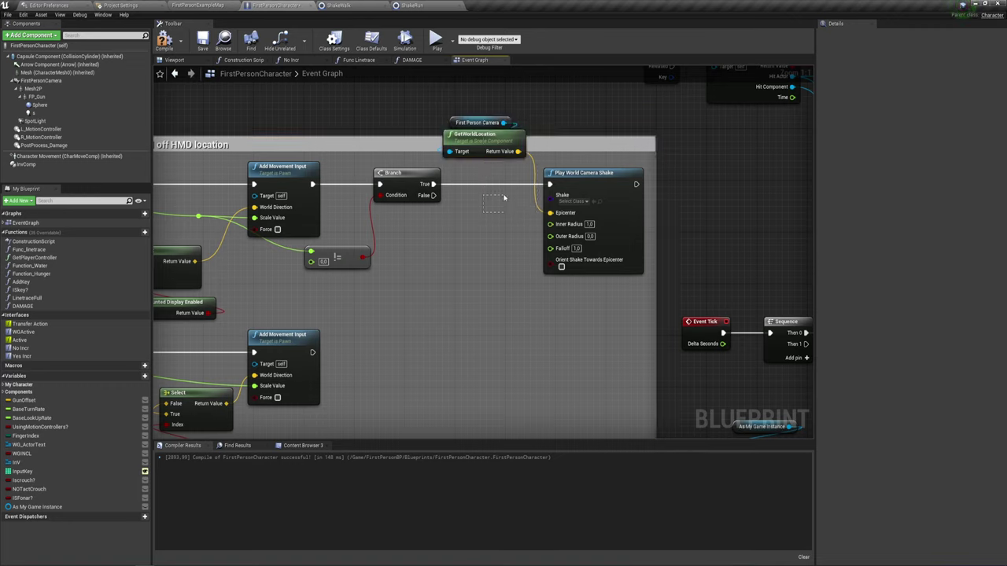
{"action": "left_click", "coordinate": [578, 201]}
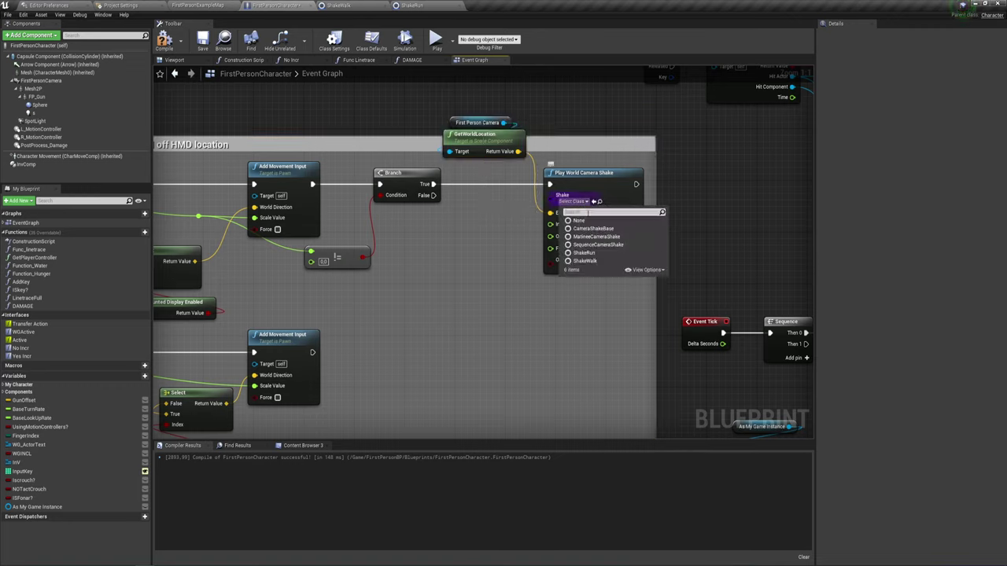
{"action": "left_click", "coordinate": [585, 260]}
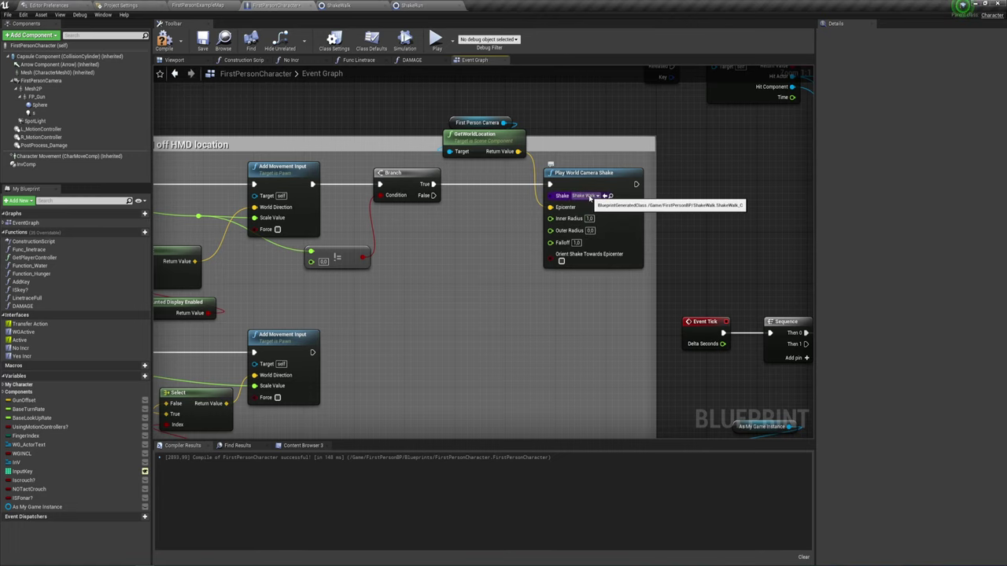
- Shift the Branch slightly left and bring the Left Shift sprint nodes into view
{"action": "scroll", "coordinate": [497, 198], "scroll_direction": "up", "scroll_amount": 1}
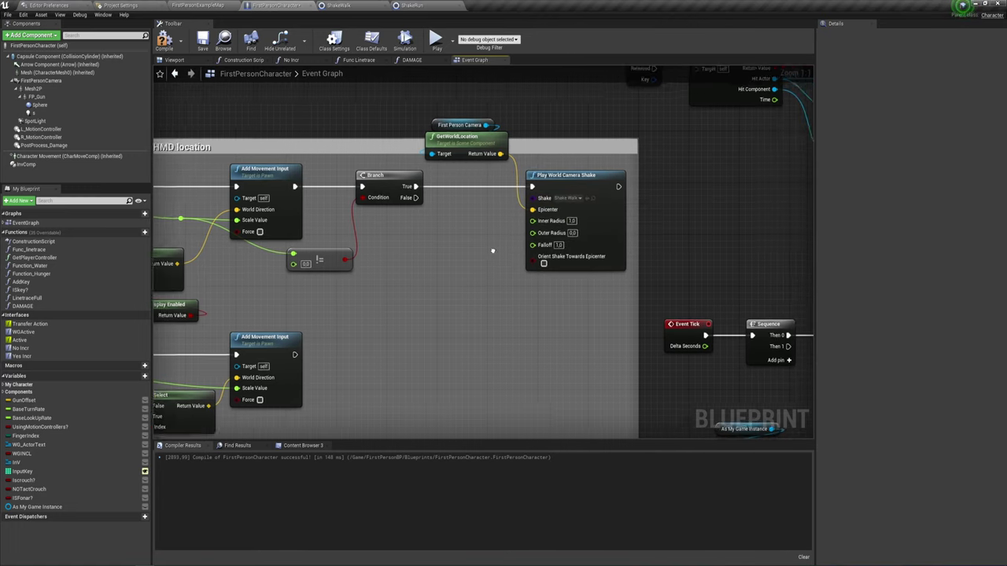
{"action": "scroll", "coordinate": [464, 260], "scroll_direction": "down", "scroll_amount": 1}
{"action": "scroll", "coordinate": [502, 241], "scroll_direction": "up", "scroll_amount": 1}
{"action": "scroll", "coordinate": [502, 241], "scroll_direction": "down", "scroll_amount": 1}
{"action": "right_click_drag", "start_coordinate": [501, 240], "coordinate": [506, 255]}
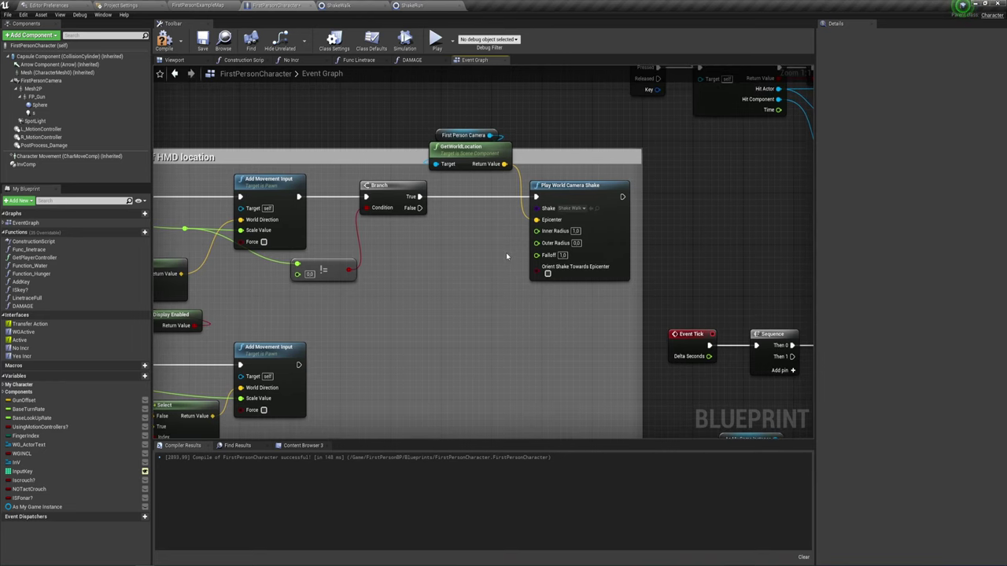
{"action": "scroll", "coordinate": [440, 270], "scroll_direction": "down", "scroll_amount": 1}
{"action": "left_click_drag", "start_coordinate": [428, 221], "coordinate": [417, 220]}
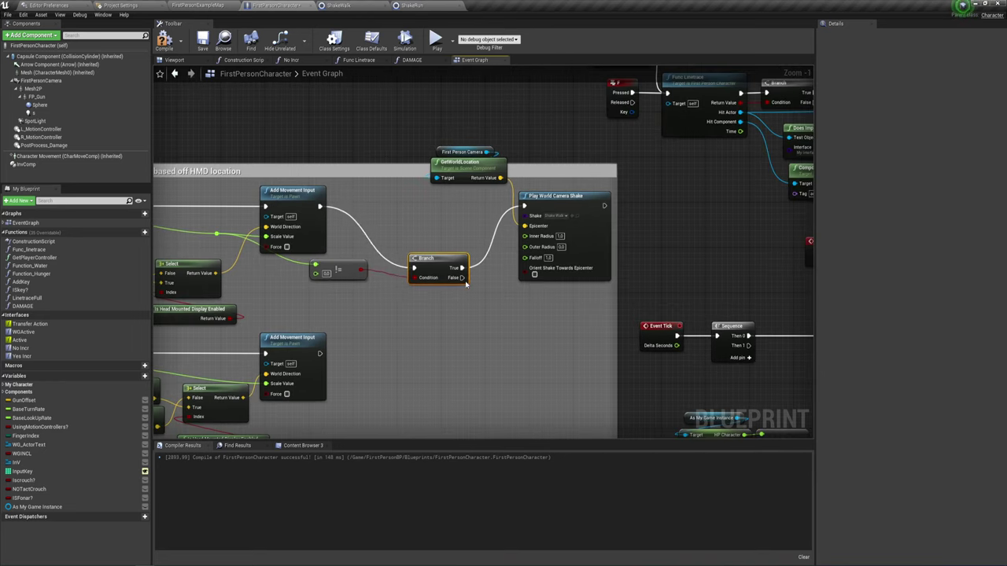
{"action": "scroll", "coordinate": [393, 244], "scroll_direction": "down", "scroll_amount": 2}
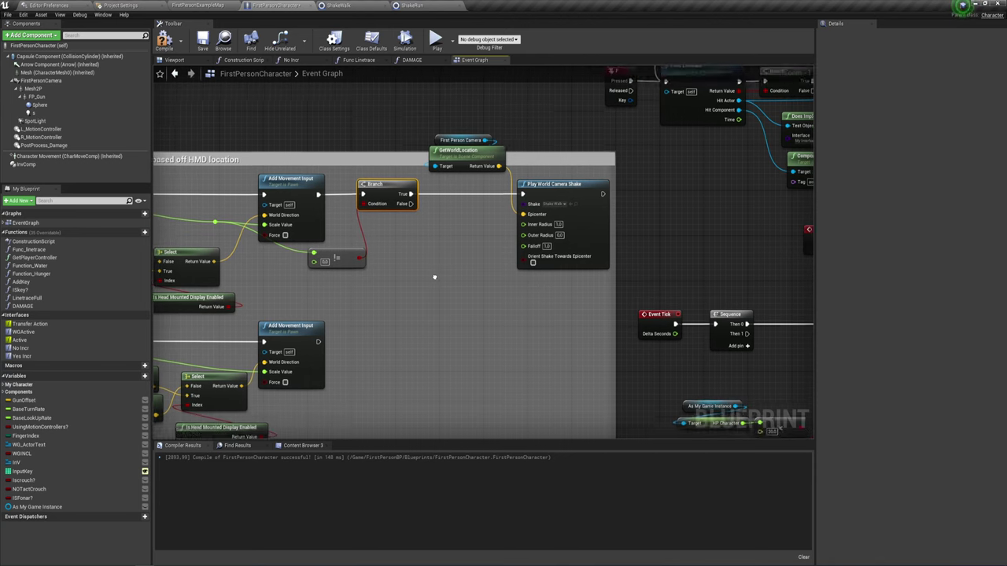
{"action": "right_click_drag", "start_coordinate": [518, 325], "coordinate": [497, 189]}
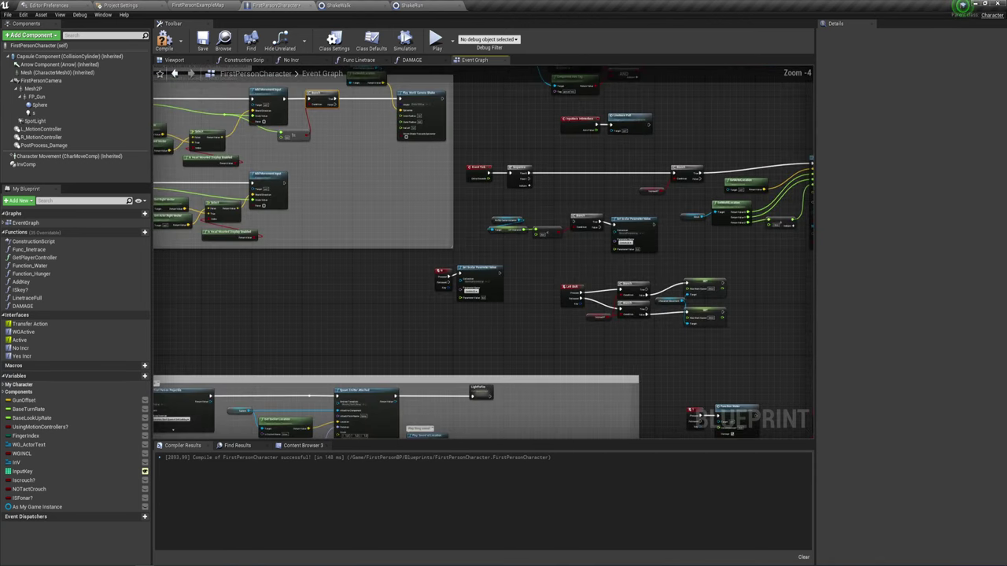
{"action": "scroll", "coordinate": [513, 228], "scroll_direction": "up", "scroll_amount": 2}
{"action": "right_click_drag", "start_coordinate": [515, 227], "coordinate": [429, 214]}
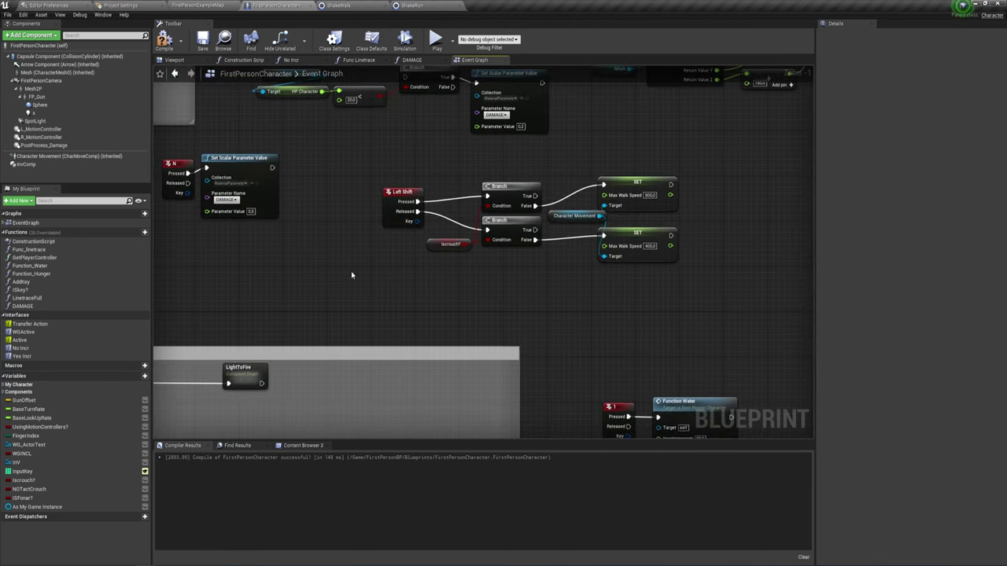
- Move Character Movement and both Max Walk Speed SET nodes (800.0, 400.0) further right
{"action": "left_click_drag", "start_coordinate": [353, 276], "coordinate": [575, 170]}
{"action": "right_click_drag", "start_coordinate": [560, 229], "coordinate": [536, 305]}
{"action": "scroll", "coordinate": [543, 313], "scroll_direction": "up", "scroll_amount": 1}
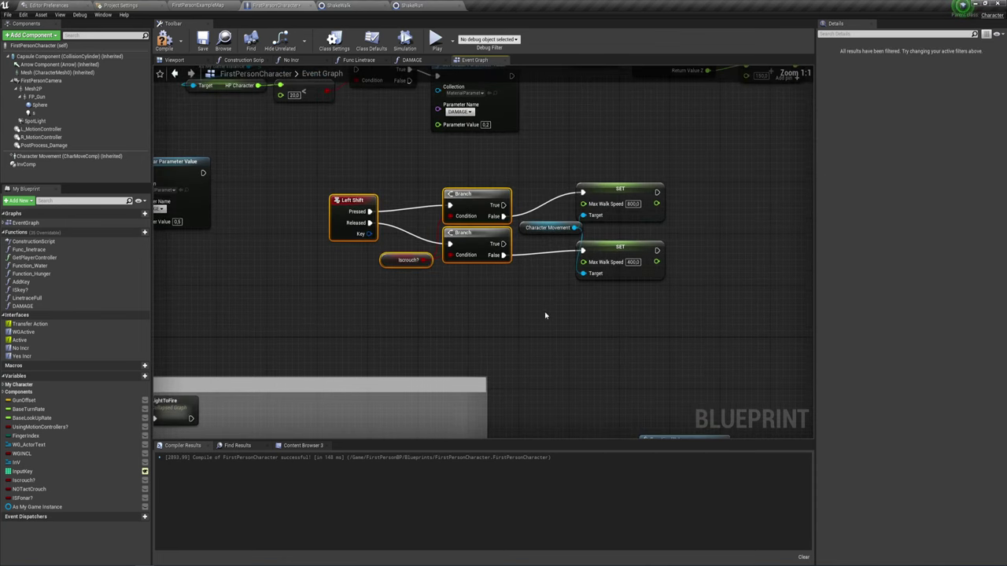
{"action": "scroll", "coordinate": [542, 313], "scroll_direction": "up", "scroll_amount": 1}
{"action": "left_click_drag", "start_coordinate": [540, 289], "coordinate": [507, 224]}
{"action": "left_click", "coordinate": [580, 189], "text": "shift"}
{"action": "left_click_drag", "start_coordinate": [579, 188], "coordinate": [686, 189]}
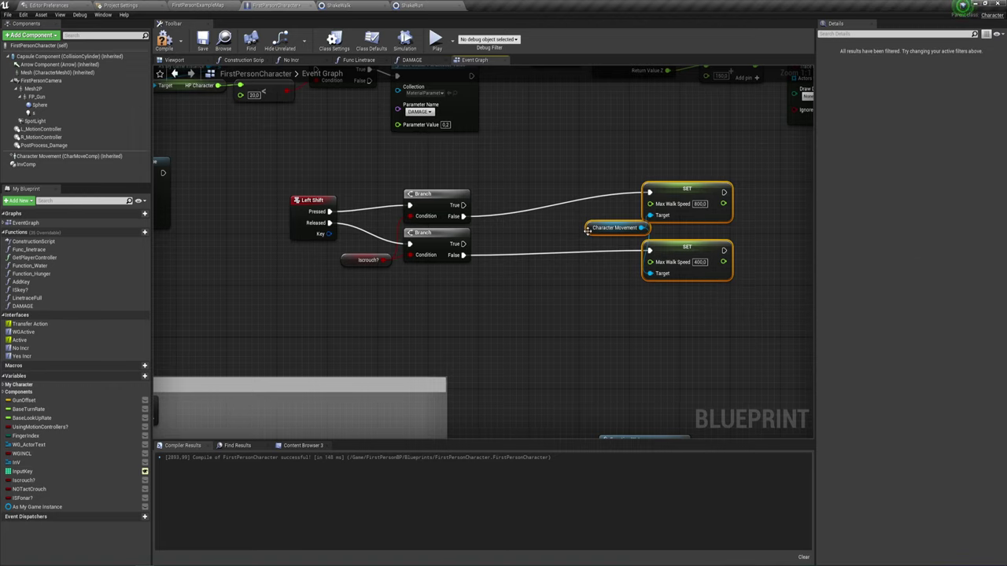
{"action": "right_click_drag", "start_coordinate": [587, 229], "coordinate": [563, 229]}
{"action": "mouse_move", "coordinate": [575, 279]}
{"action": "left_mouse_down"}
{"action": "mouse_move", "coordinate": [651, 212]}
{"action": "mouse_move", "coordinate": [677, 225]}
{"action": "left_mouse_up"}
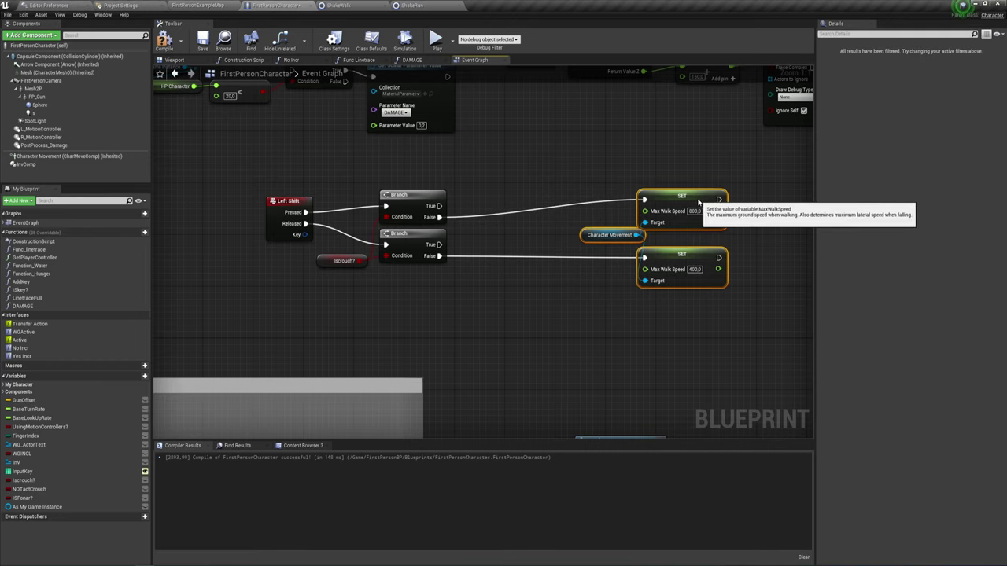
{"action": "right_click", "coordinate": [494, 245]}
{"action": "left_click", "coordinate": [766, 204]}
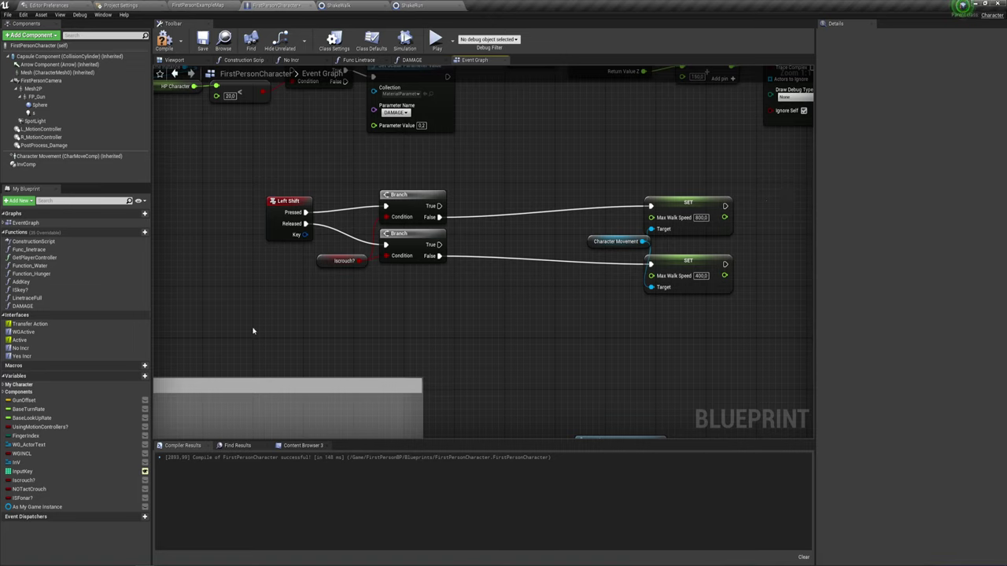
- Create IsShift? Boolean setters: true before the 800.0 speed SET, false before the 400.0 one
{"action": "left_click", "coordinate": [135, 376]}
{"action": "type", "text": "IsShift?"}
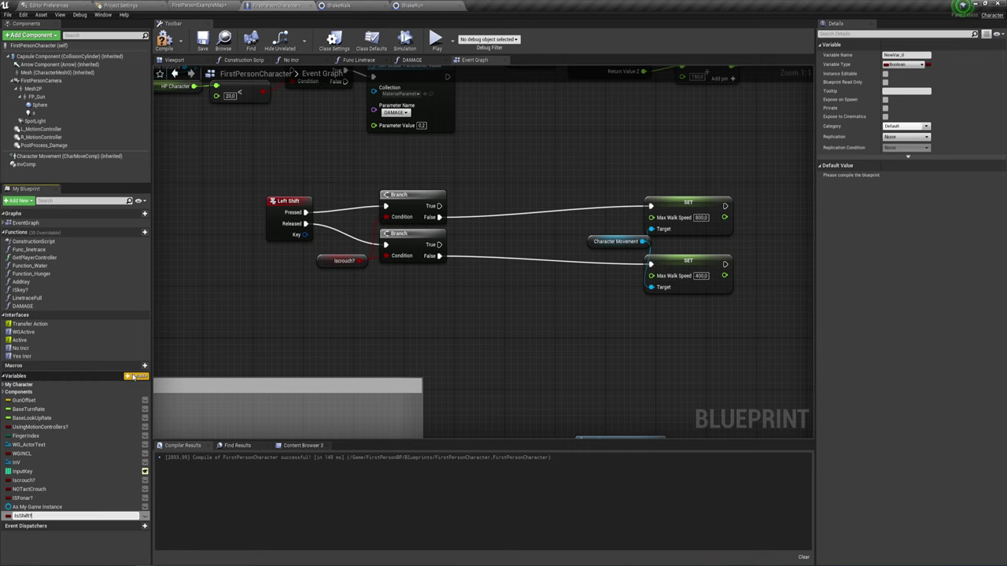
{"action": "key", "text": "Return"}
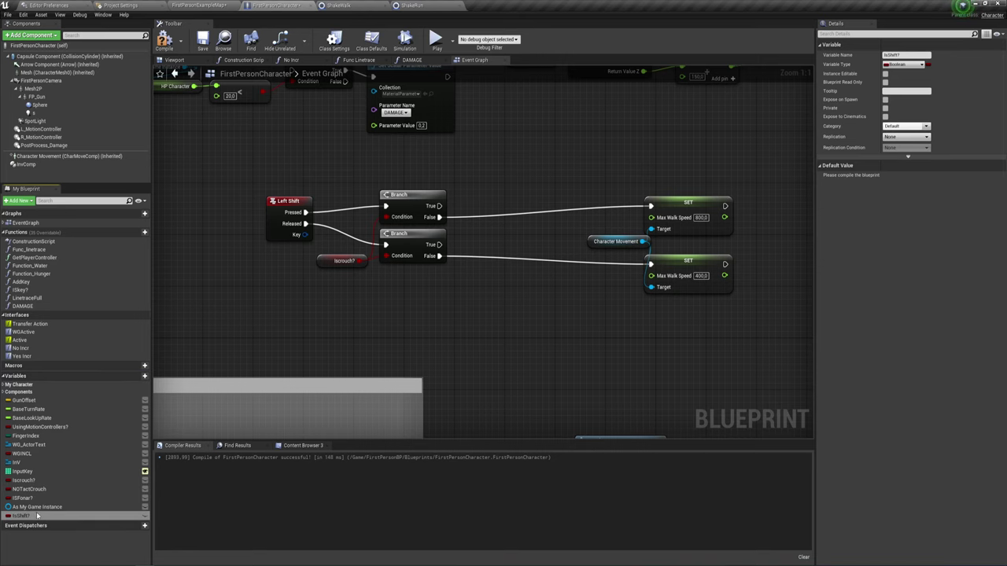
{"action": "mouse_move", "coordinate": [31, 516]}
{"action": "left_mouse_down"}
{"action": "mouse_move", "coordinate": [173, 479]}
{"action": "mouse_move", "coordinate": [440, 218]}
{"action": "left_mouse_up"}
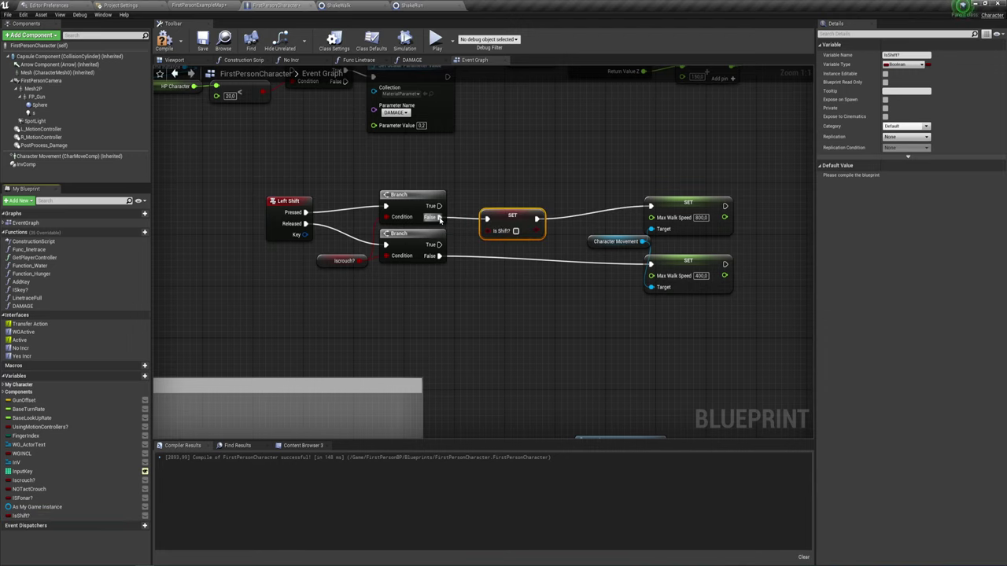
{"action": "left_click_drag", "start_coordinate": [519, 217], "coordinate": [519, 203]}
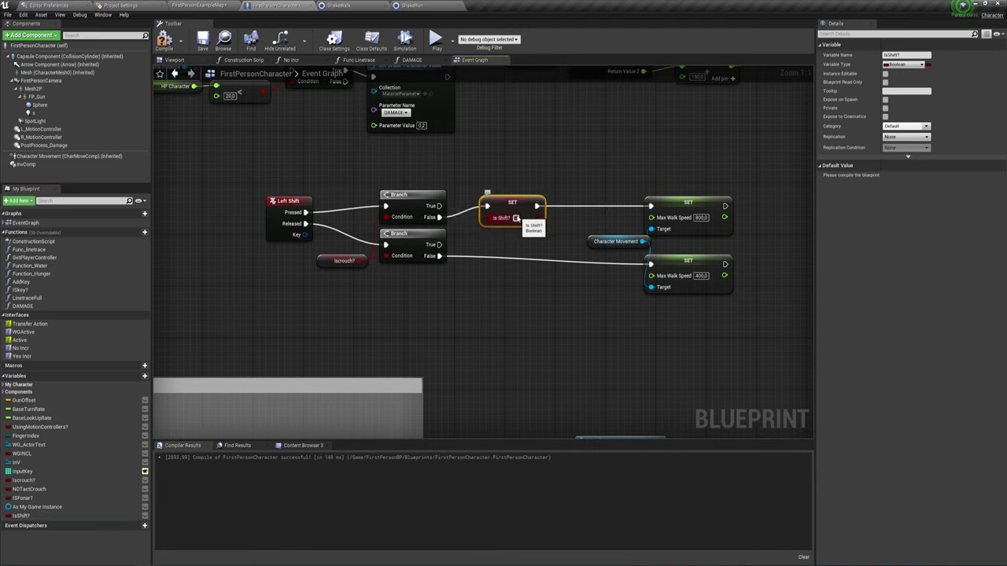
{"action": "left_click", "coordinate": [515, 218]}
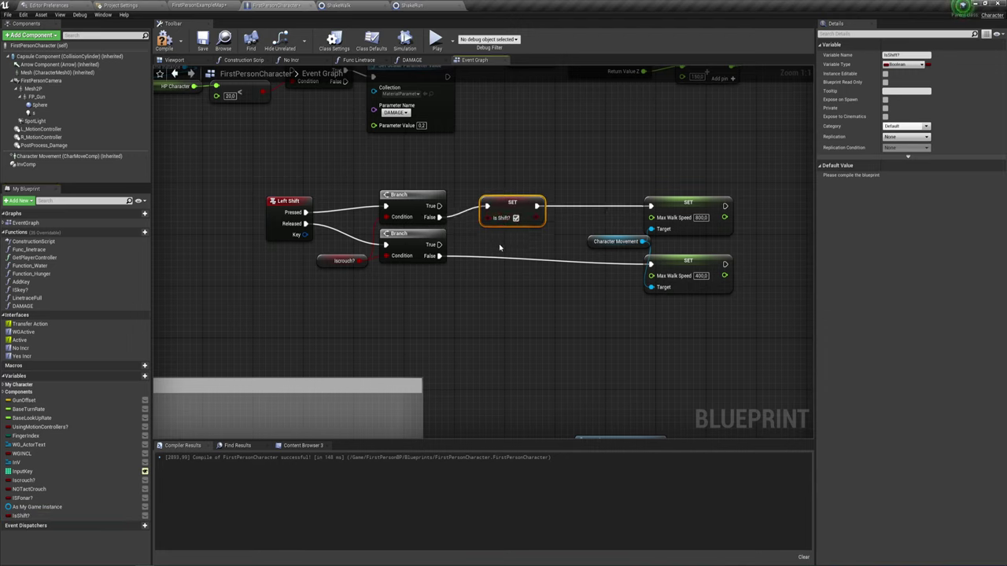
{"action": "mouse_move", "coordinate": [22, 515]}
{"action": "left_mouse_down"}
{"action": "mouse_move", "coordinate": [435, 258]}
{"action": "mouse_move", "coordinate": [591, 256]}
{"action": "left_mouse_up"}
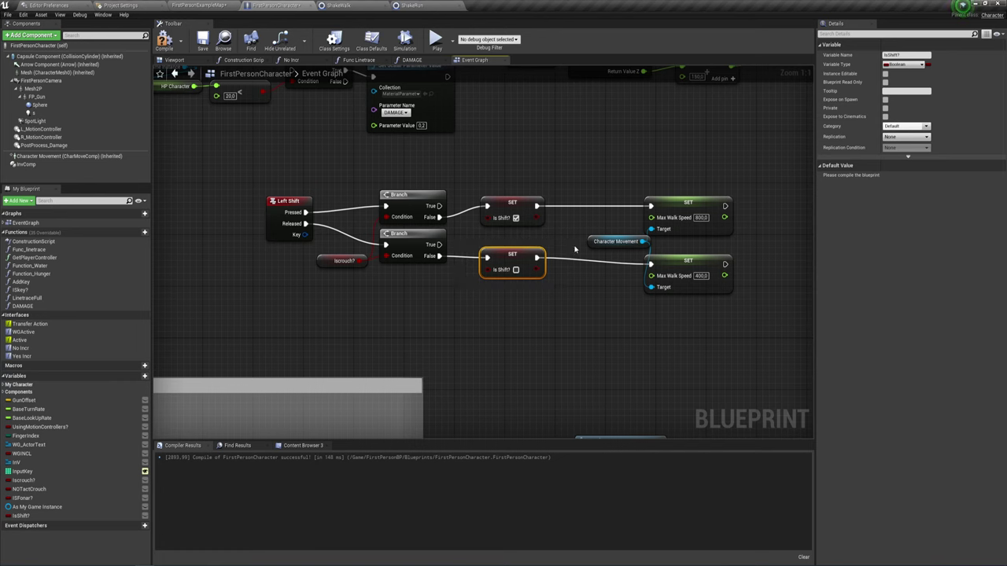
{"action": "scroll", "coordinate": [575, 250], "scroll_direction": "down", "scroll_amount": 3}
- Rearrange the Branch near the camera shake nodes and place an Is Shift? getter
{"action": "scroll", "coordinate": [458, 263], "scroll_direction": "up", "scroll_amount": 3}
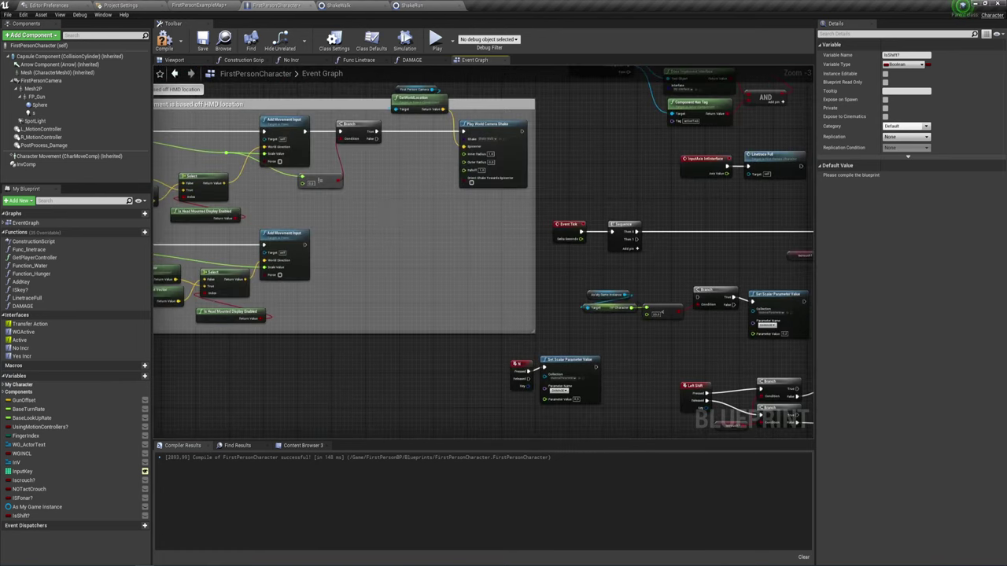
{"action": "right_click_drag", "start_coordinate": [459, 262], "coordinate": [402, 227]}
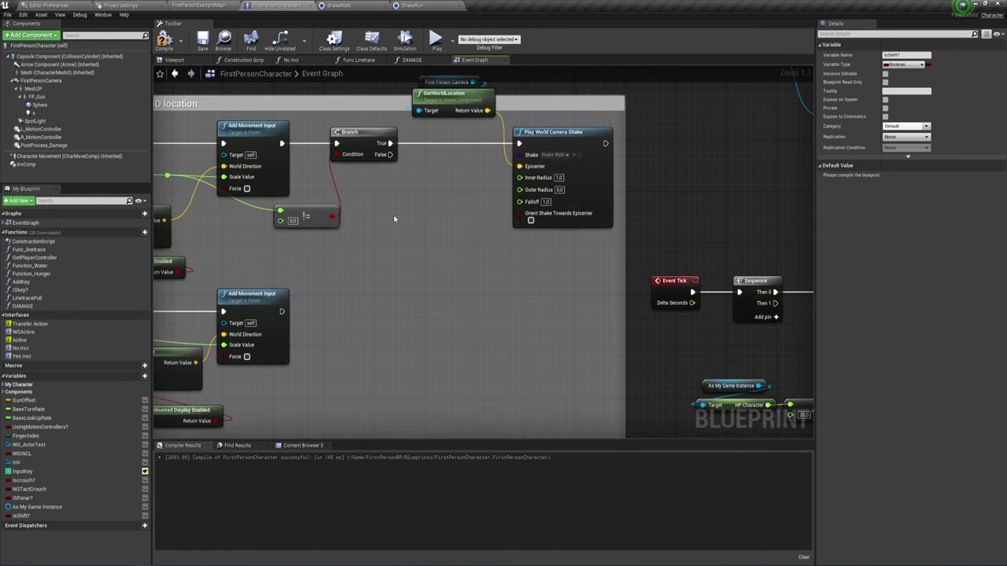
{"action": "right_click_drag", "start_coordinate": [434, 182], "coordinate": [413, 186]}
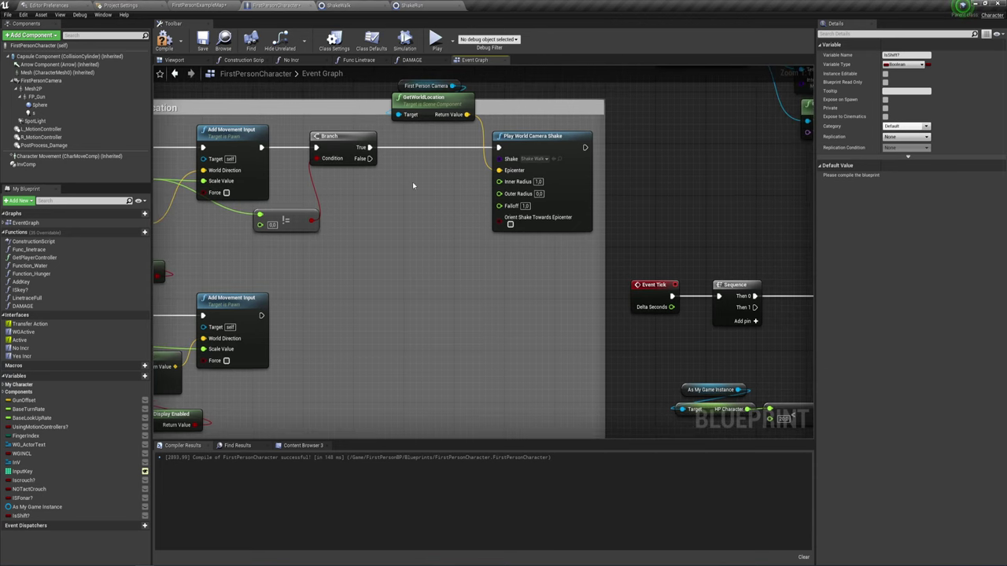
{"action": "left_click_drag", "start_coordinate": [334, 136], "coordinate": [346, 167]}
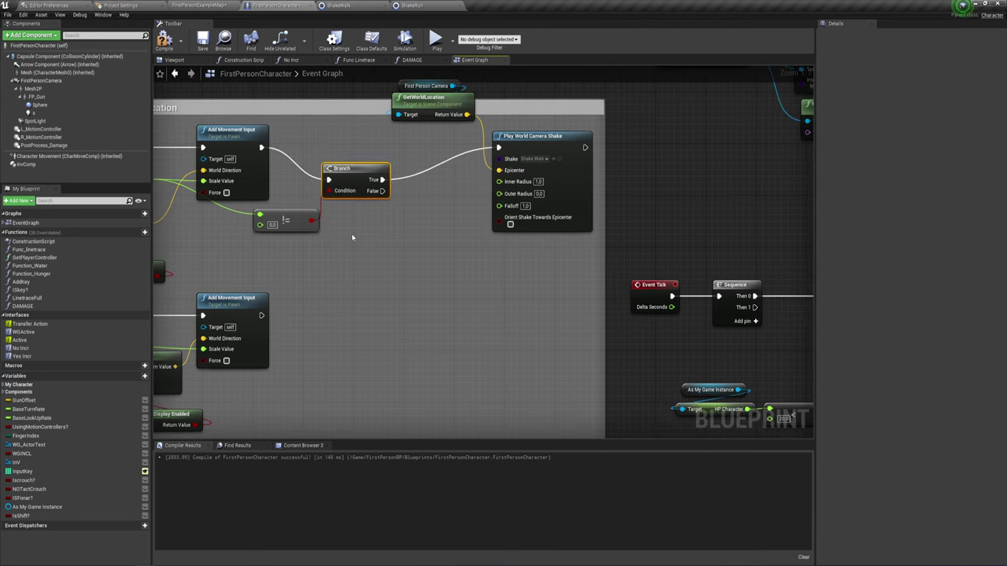
{"action": "right_click_drag", "start_coordinate": [362, 246], "coordinate": [408, 251]}
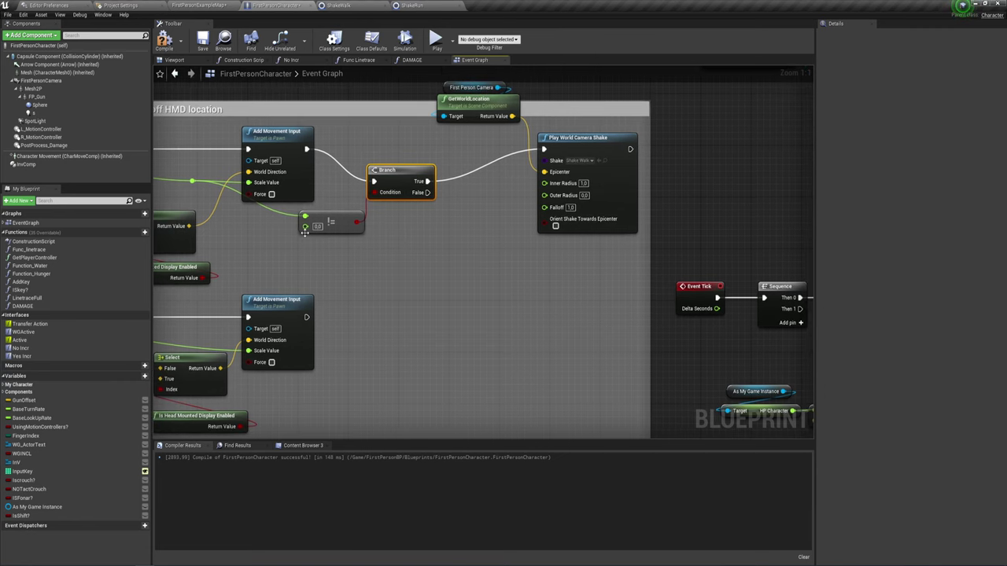
{"action": "left_click", "coordinate": [24, 516]}
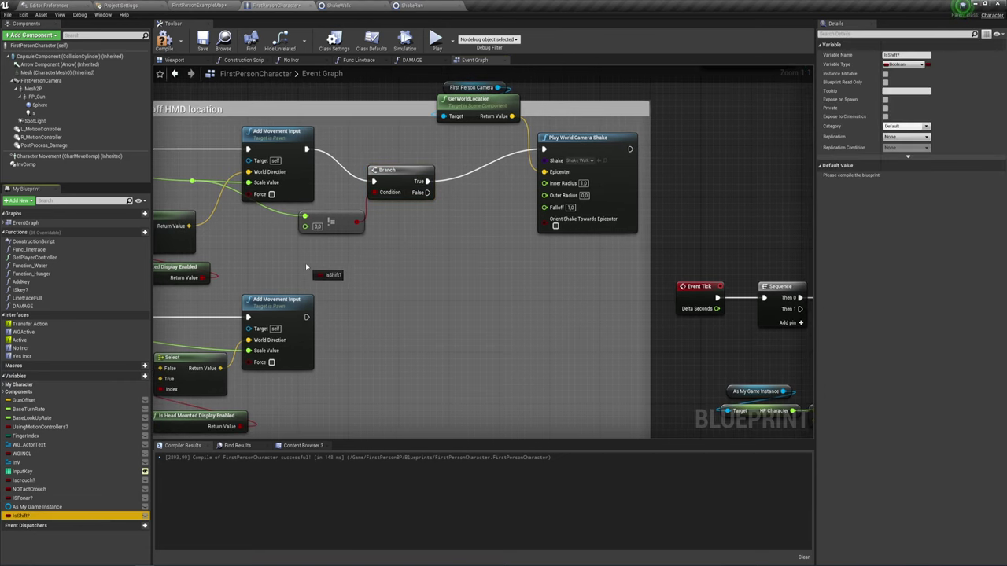
{"action": "left_click_drag", "start_coordinate": [298, 257], "coordinate": [299, 257]}
- Create an AND Boolean from the != result with Is Shift? as its second input
{"action": "left_click_drag", "start_coordinate": [358, 222], "coordinate": [379, 250]}
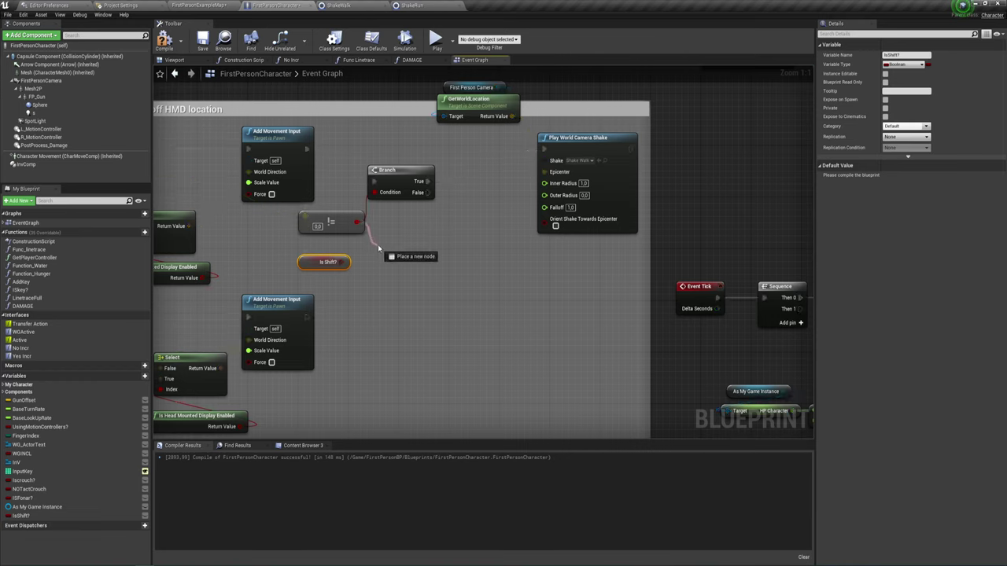
{"action": "type", "text": "and"}
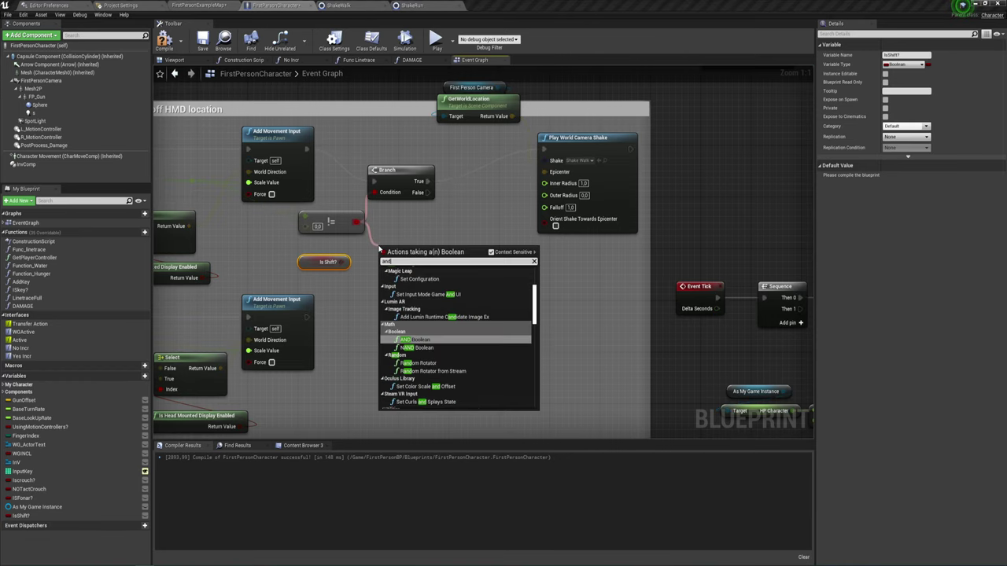
{"action": "key", "text": "Return"}
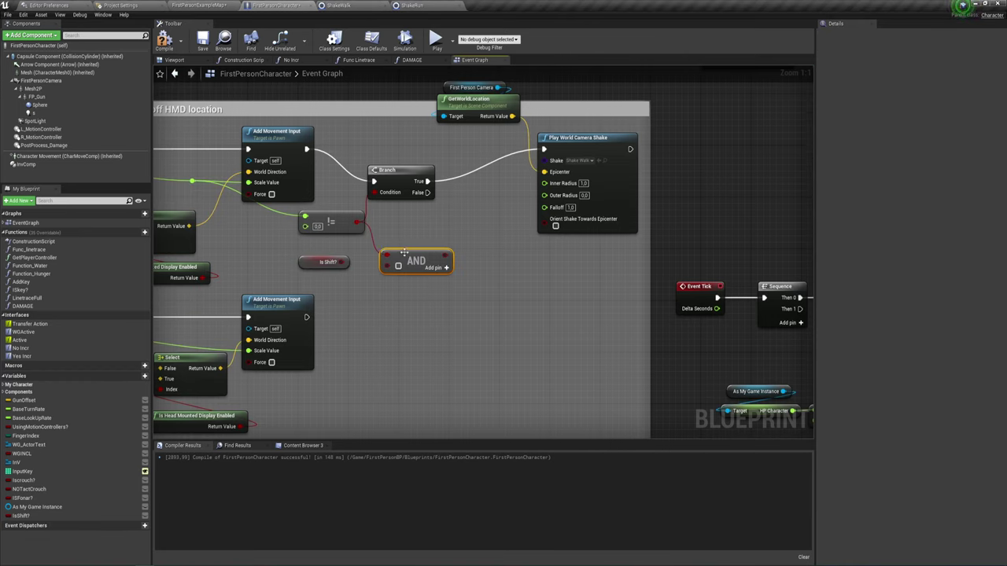
{"action": "left_click_drag", "start_coordinate": [404, 252], "coordinate": [387, 232]}
{"action": "left_click_drag", "start_coordinate": [347, 262], "coordinate": [375, 245]}
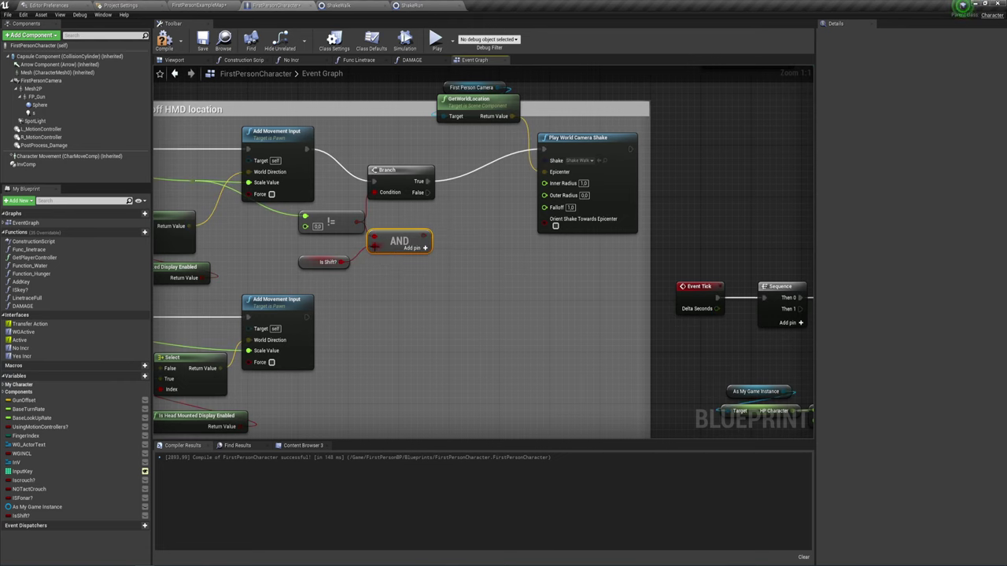
{"action": "right_click_drag", "start_coordinate": [375, 245], "coordinate": [355, 253]}
{"action": "left_click", "coordinate": [318, 224]}
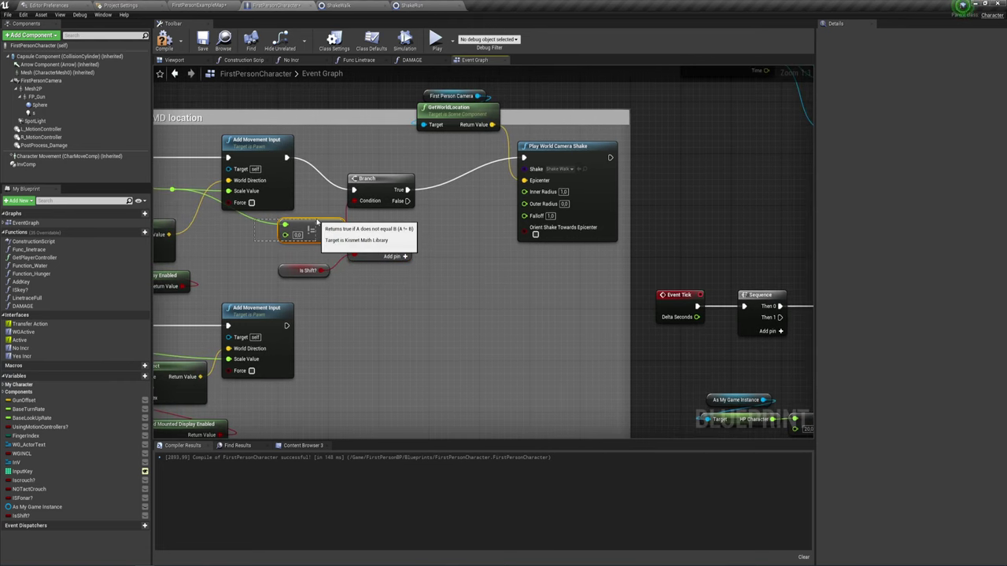
{"action": "left_click", "coordinate": [322, 268]}
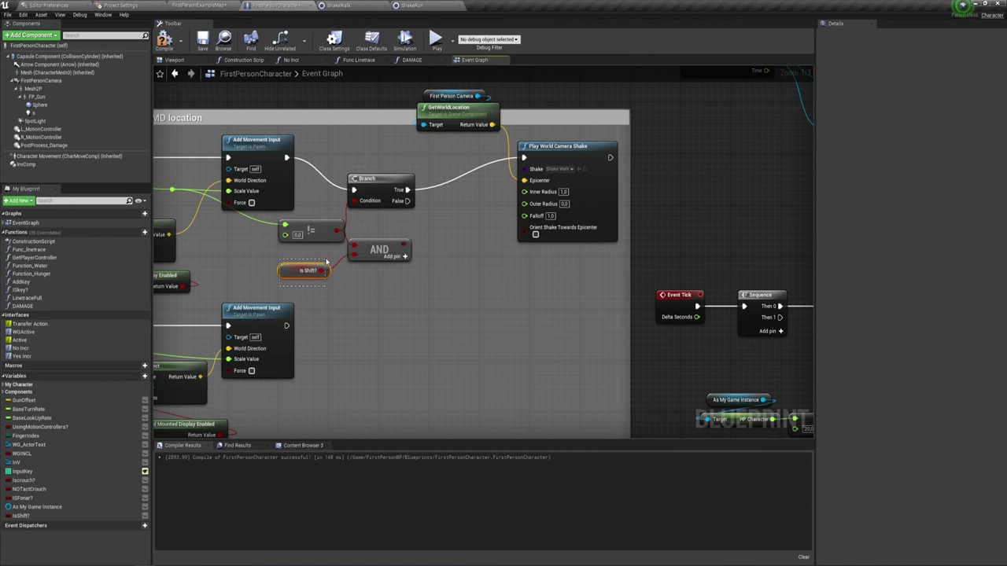
{"action": "right_click_drag", "start_coordinate": [327, 262], "coordinate": [284, 262]}
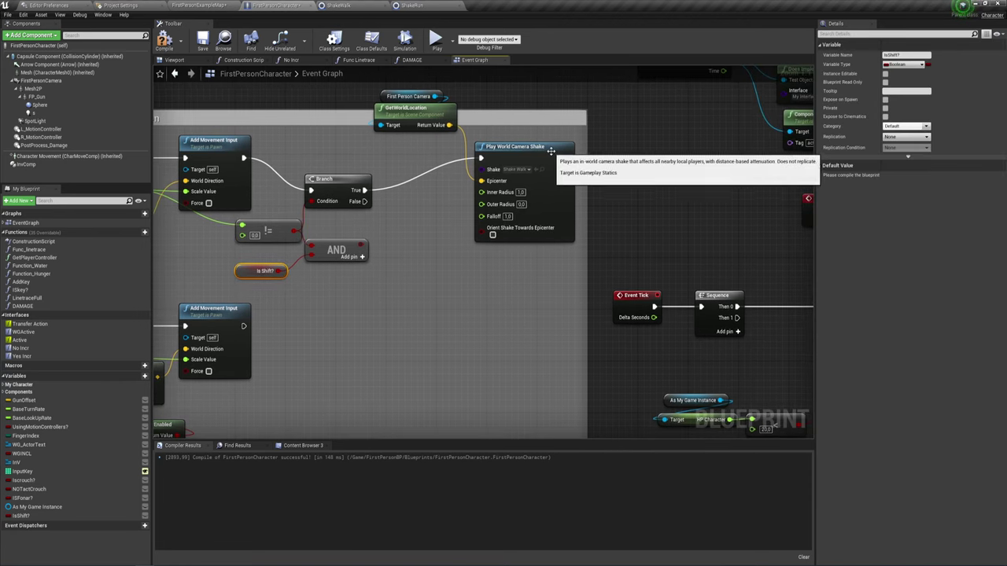
{"action": "left_click_drag", "start_coordinate": [323, 192], "coordinate": [367, 186]}
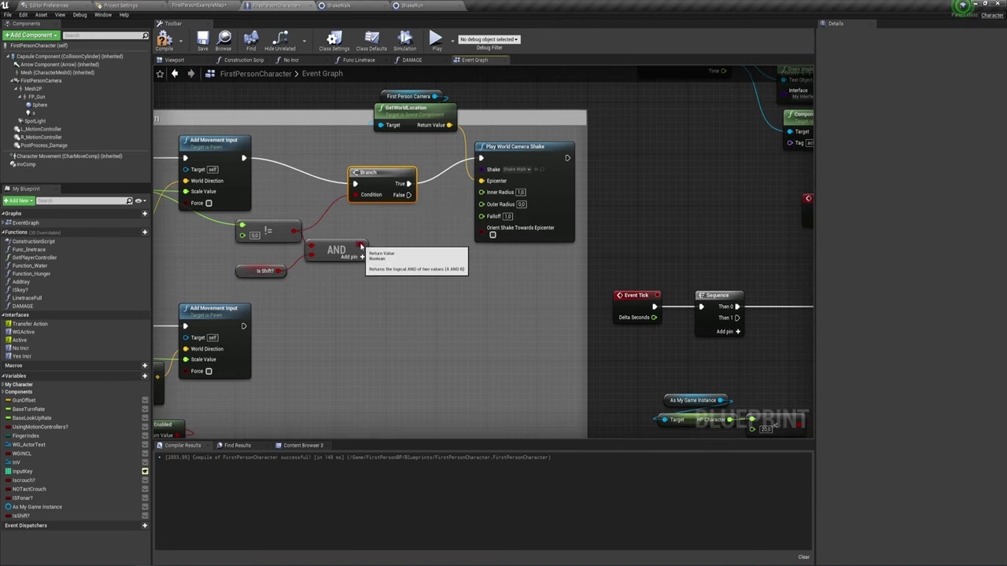
- Drive the Branch Condition from the AND result and switch the camera shake to ShakeRun
{"action": "left_click_drag", "start_coordinate": [361, 246], "coordinate": [355, 195]}
{"action": "right_click_drag", "start_coordinate": [451, 247], "coordinate": [432, 255]}
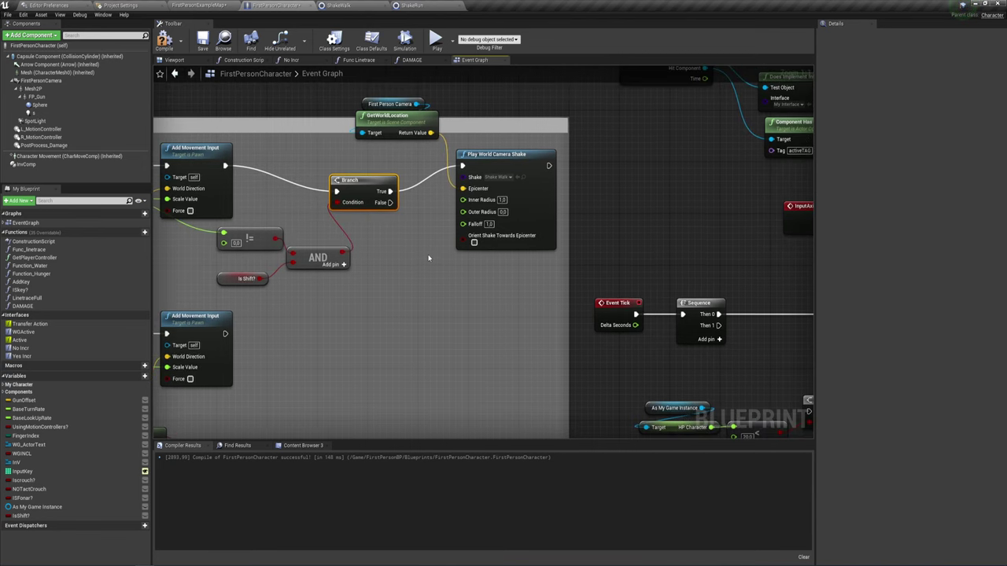
{"action": "left_click", "coordinate": [496, 177]}
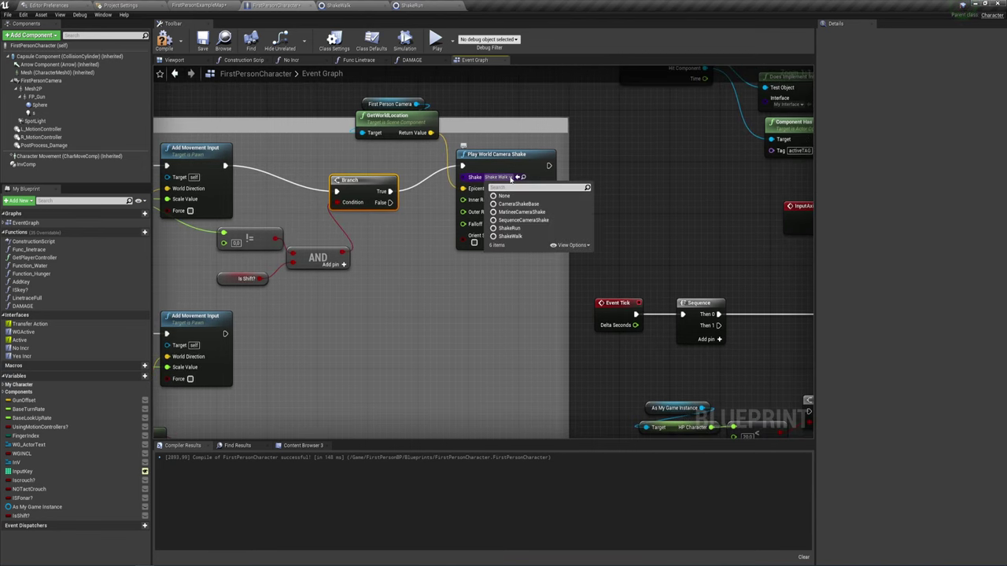
{"action": "left_click", "coordinate": [510, 228]}
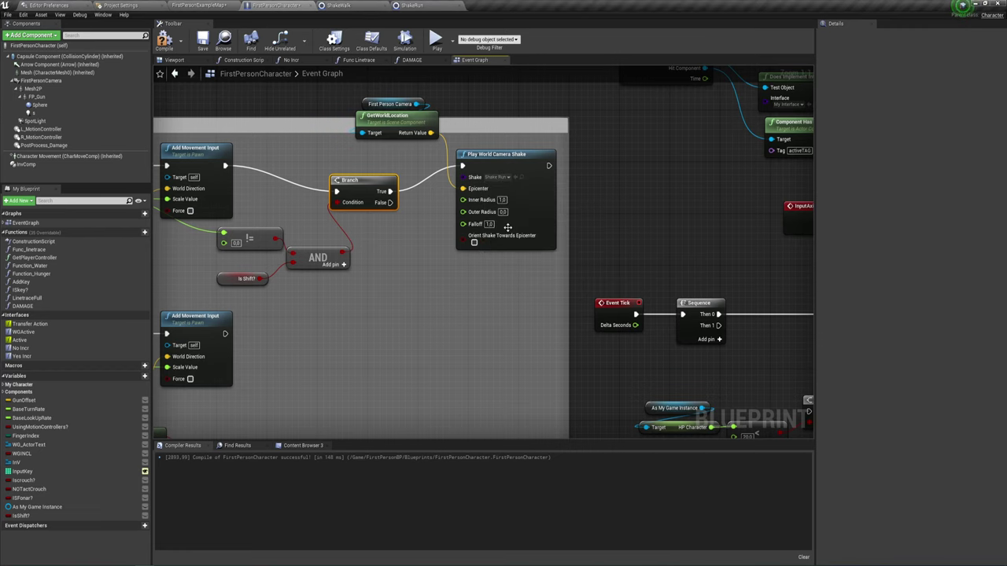
- Duplicate the Play World Camera Shake node and link Branch False to the copy
{"action": "left_click", "coordinate": [499, 167]}
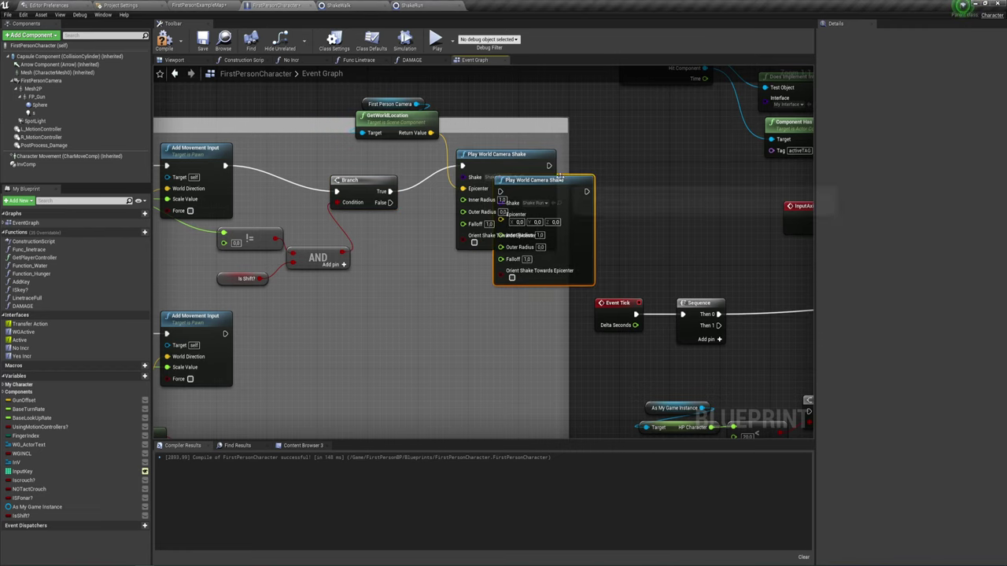
{"action": "key", "text": "ctrl+w"}
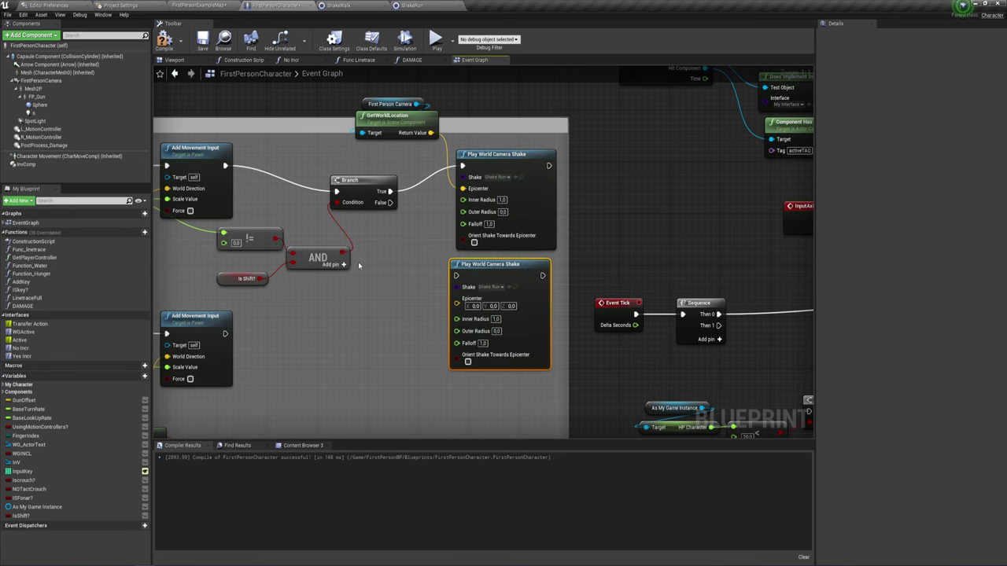
{"action": "right_click_drag", "start_coordinate": [373, 220], "coordinate": [354, 208]}
{"action": "left_click_drag", "start_coordinate": [370, 191], "coordinate": [436, 264]}
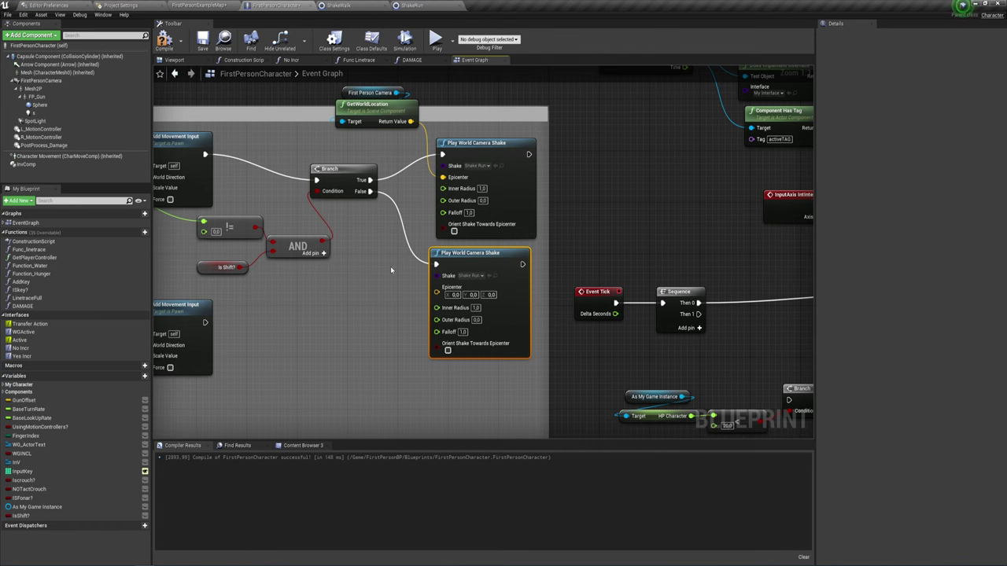
{"action": "right_click_drag", "start_coordinate": [390, 266], "coordinate": [377, 273]}
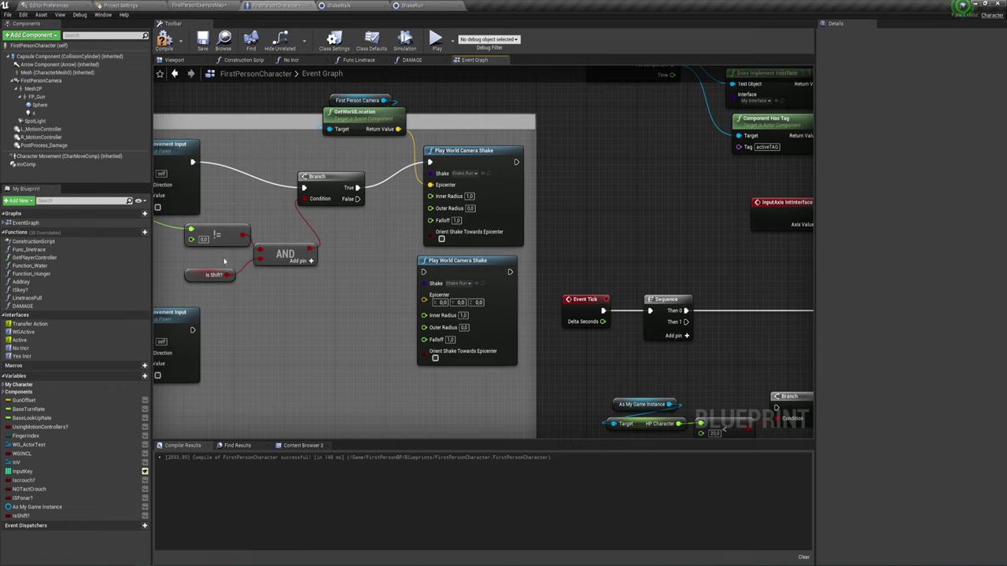
{"action": "mouse_move", "coordinate": [356, 199]}
{"action": "left_mouse_down"}
{"action": "mouse_move", "coordinate": [395, 249]}
{"action": "mouse_move", "coordinate": [387, 267]}
{"action": "left_mouse_up"}
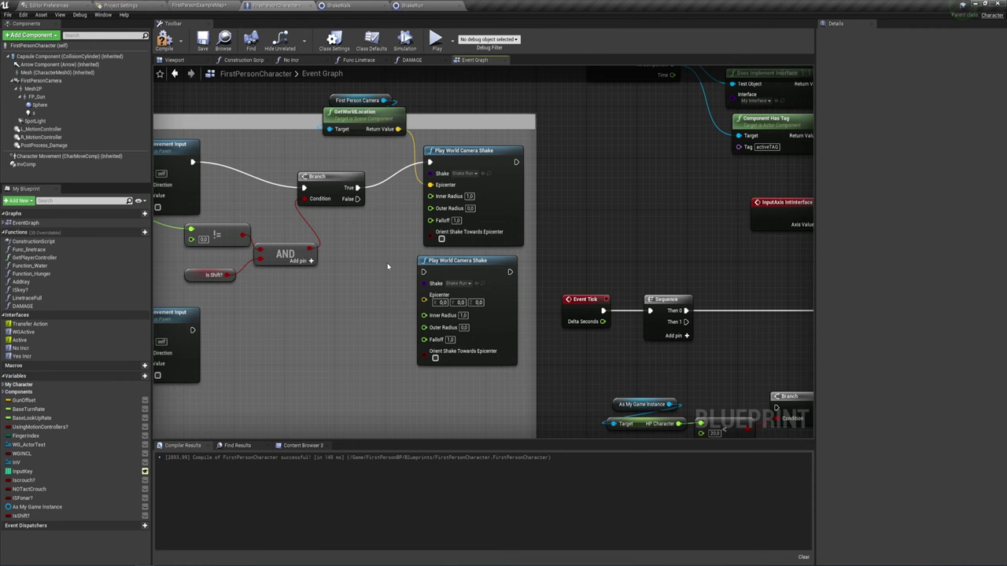
{"action": "left_click", "coordinate": [429, 264]}
{"action": "mouse_move", "coordinate": [397, 261]}
{"action": "right_mouse_down"}
{"action": "mouse_move", "coordinate": [444, 257]}
{"action": "mouse_move", "coordinate": [450, 230]}
{"action": "right_mouse_up"}
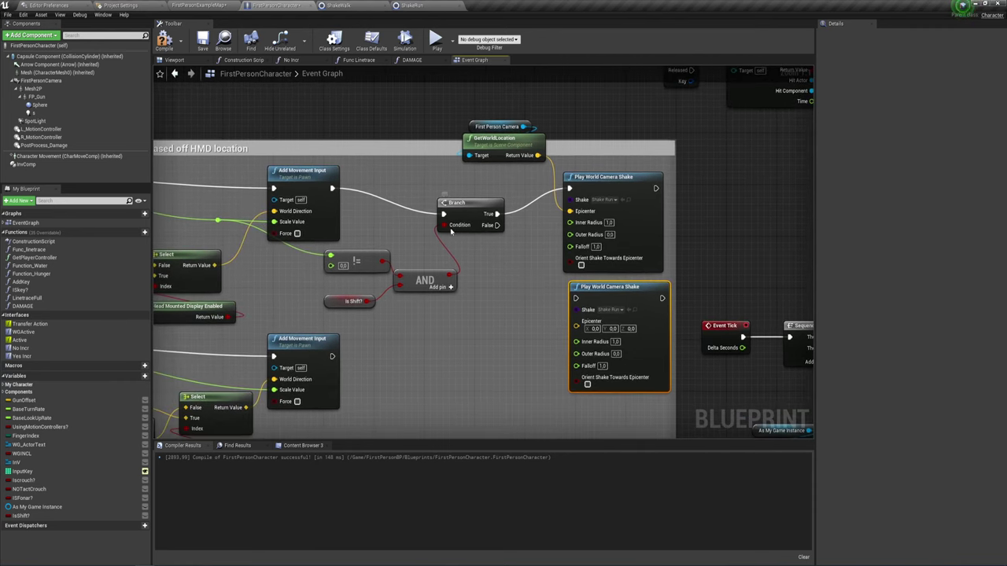
{"action": "left_click_drag", "start_coordinate": [339, 288], "coordinate": [444, 323]}
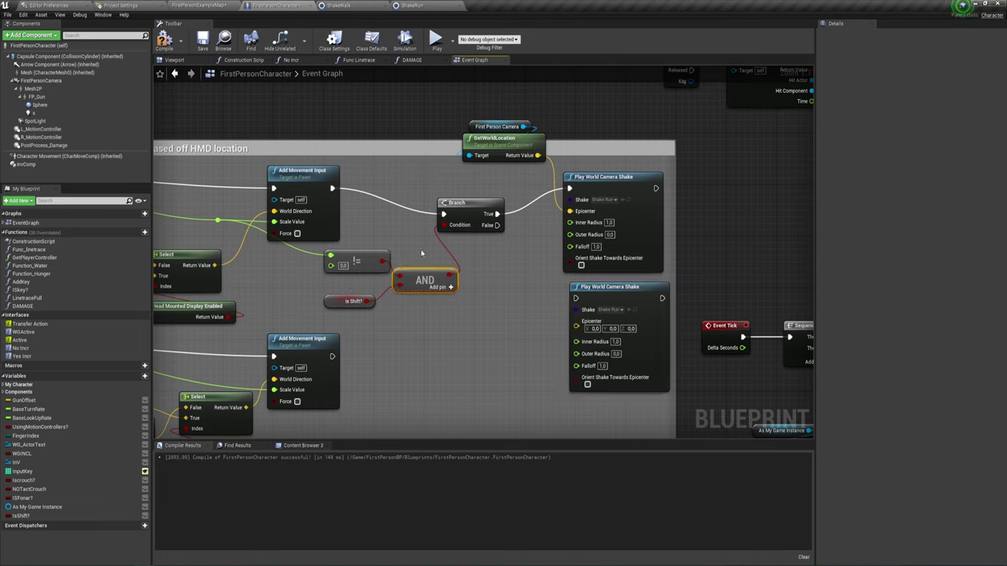
- Delete the AND node and chain a copied Branch after the first Branch's True output
{"action": "key", "text": "Delete"}
{"action": "left_click_drag", "start_coordinate": [451, 204], "coordinate": [387, 178]}
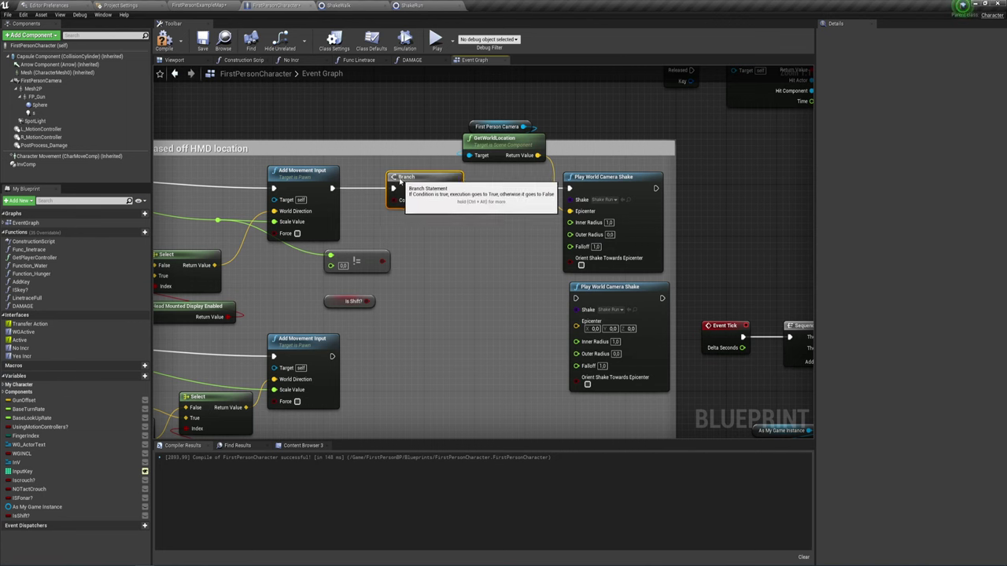
{"action": "key", "text": "ctrl+c"}
{"action": "key", "text": "ctrl+v"}
{"action": "left_click_drag", "start_coordinate": [450, 241], "coordinate": [506, 264]}
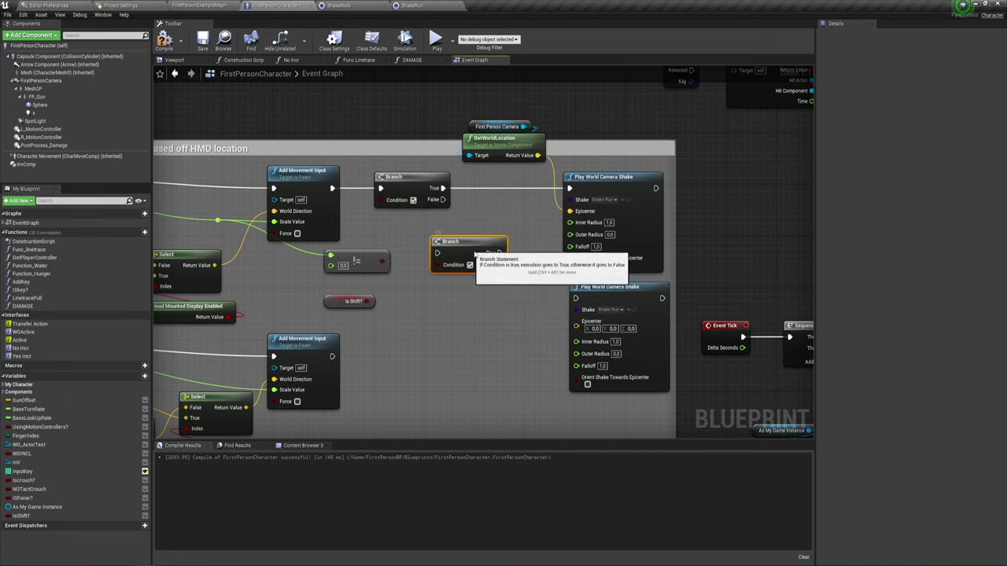
{"action": "left_click_drag", "start_coordinate": [443, 188], "coordinate": [475, 266]}
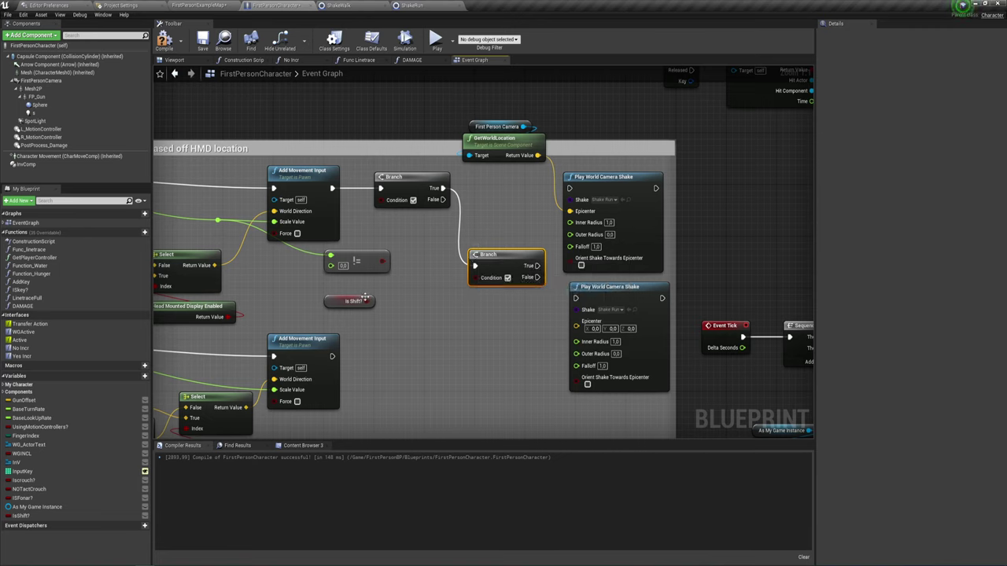
- Wire Is Shift? into the second Branch, != into the first, and second Branch True to ShakeRun
{"action": "left_click_drag", "start_coordinate": [365, 298], "coordinate": [399, 293]}
{"action": "left_click_drag", "start_coordinate": [483, 283], "coordinate": [483, 280]}
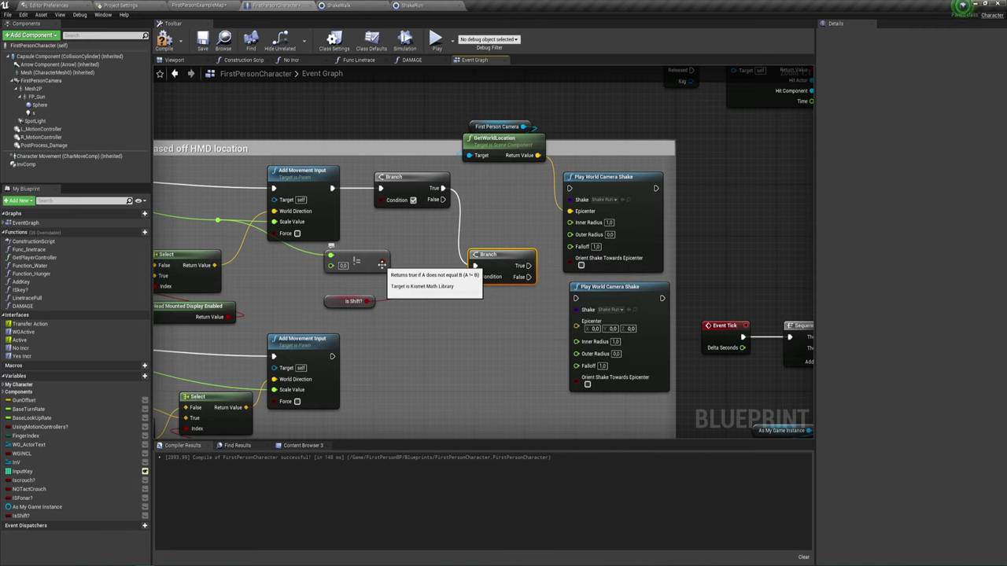
{"action": "left_click_drag", "start_coordinate": [383, 261], "coordinate": [385, 201]}
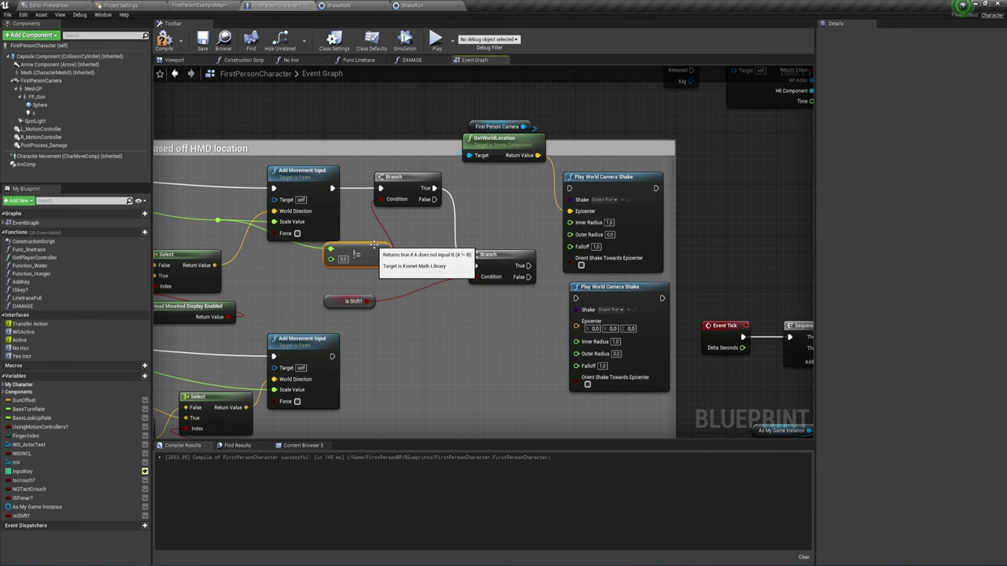
{"action": "left_click_drag", "start_coordinate": [354, 262], "coordinate": [354, 254]}
{"action": "right_click_drag", "start_coordinate": [387, 171], "coordinate": [338, 149]}
{"action": "left_click_drag", "start_coordinate": [296, 279], "coordinate": [378, 259]}
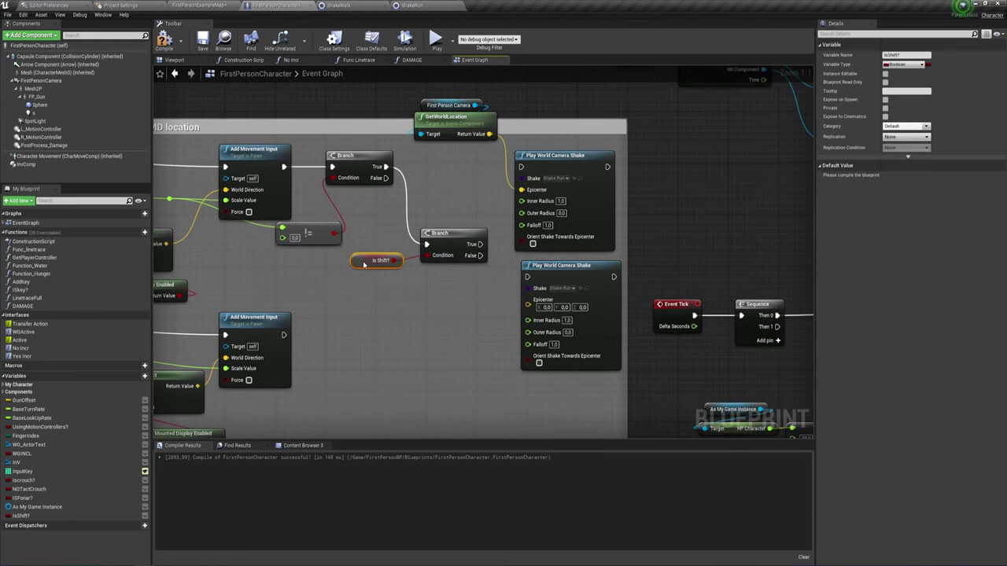
{"action": "right_click_drag", "start_coordinate": [281, 258], "coordinate": [234, 254]}
{"action": "left_click_drag", "start_coordinate": [235, 255], "coordinate": [327, 147]}
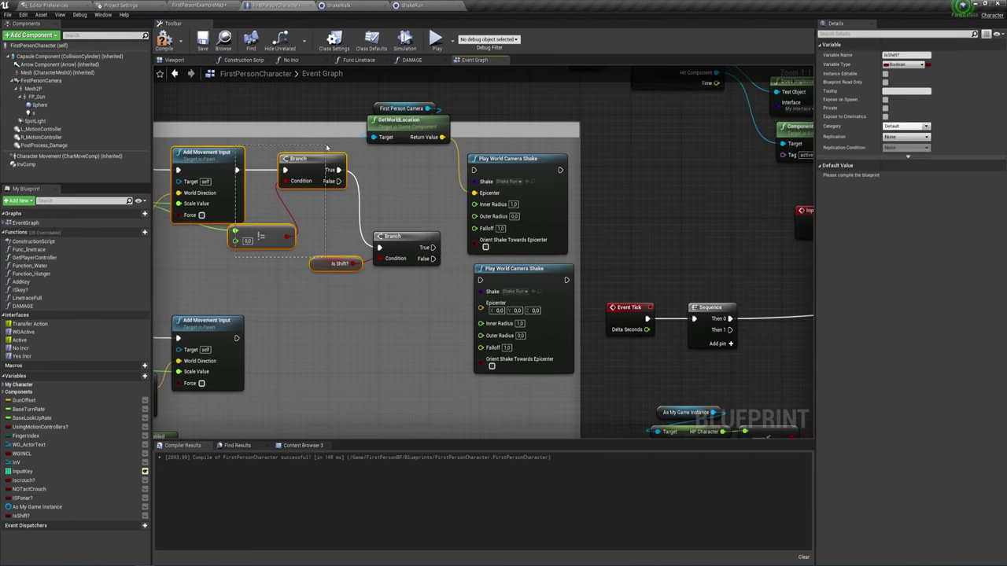
{"action": "right_click_drag", "start_coordinate": [362, 235], "coordinate": [292, 228]}
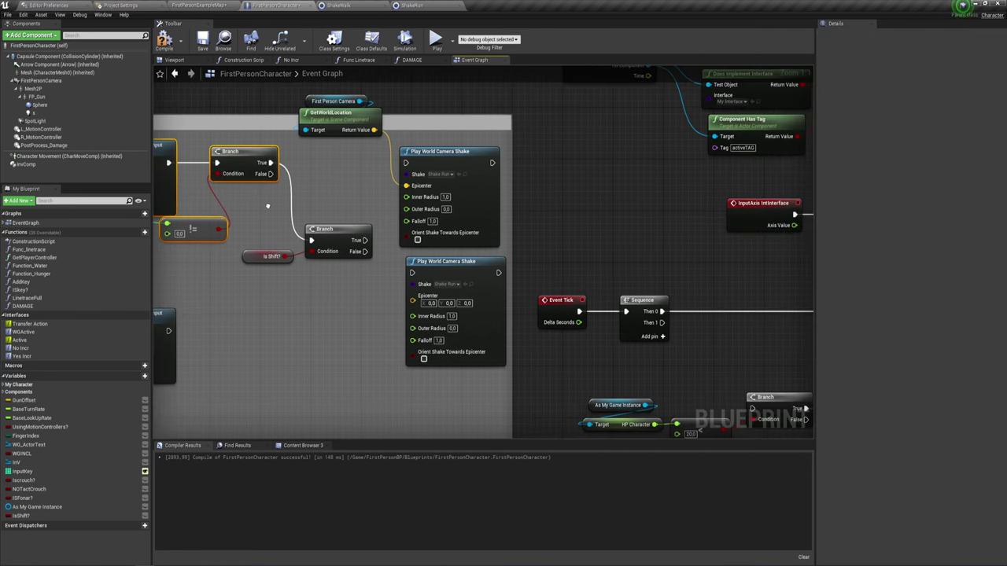
{"action": "left_click_drag", "start_coordinate": [328, 279], "coordinate": [328, 279]}
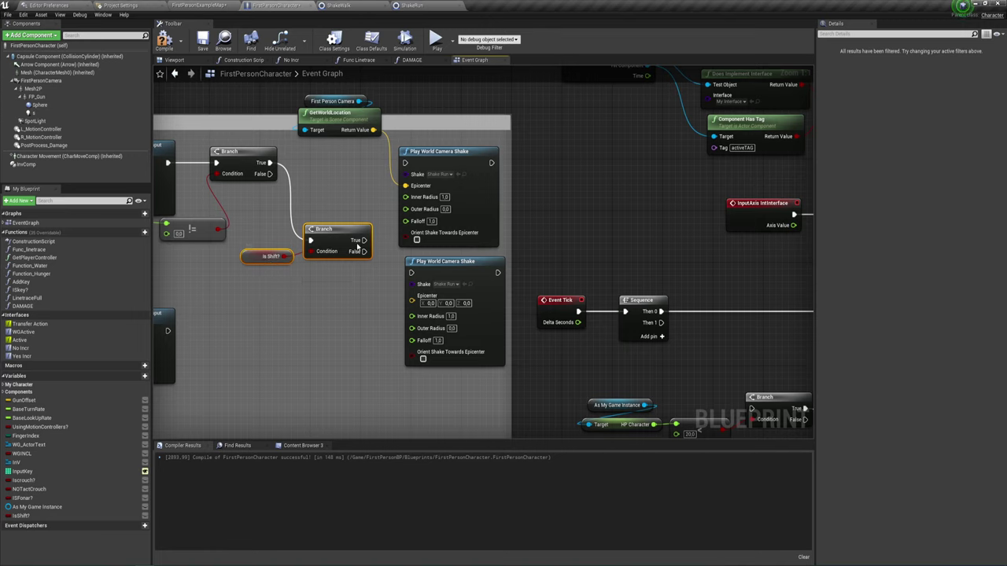
{"action": "left_click_drag", "start_coordinate": [363, 251], "coordinate": [382, 200]}
{"action": "mouse_move", "coordinate": [404, 161]}
{"action": "left_mouse_down"}
{"action": "mouse_move", "coordinate": [401, 189]}
{"action": "mouse_move", "coordinate": [364, 240]}
{"action": "left_mouse_up"}
{"action": "left_click", "coordinate": [378, 173]}
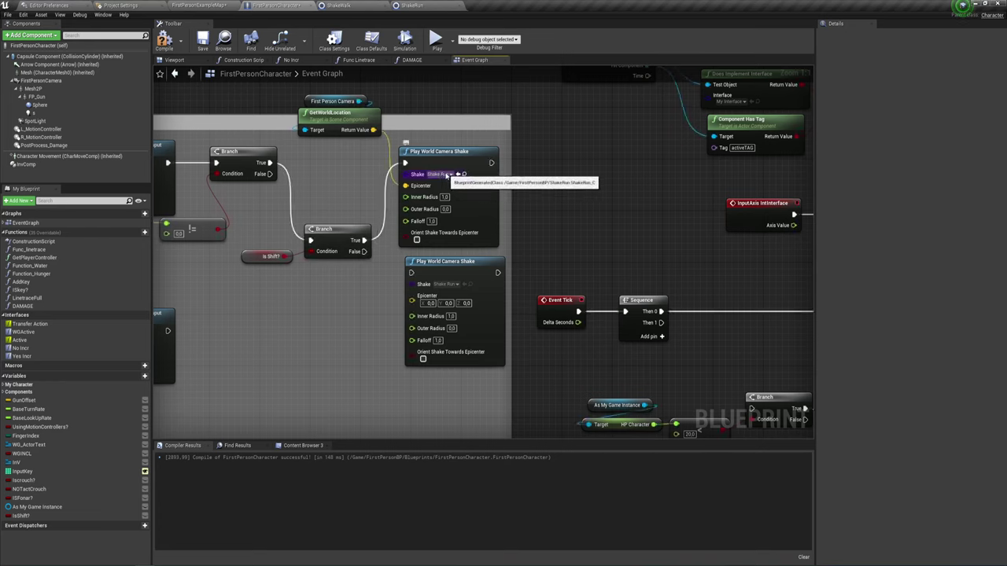
- Make the second Branch False play ShakeWalk at the camera location, then compile FirstPersonCharacter
{"action": "left_click", "coordinate": [449, 284]}
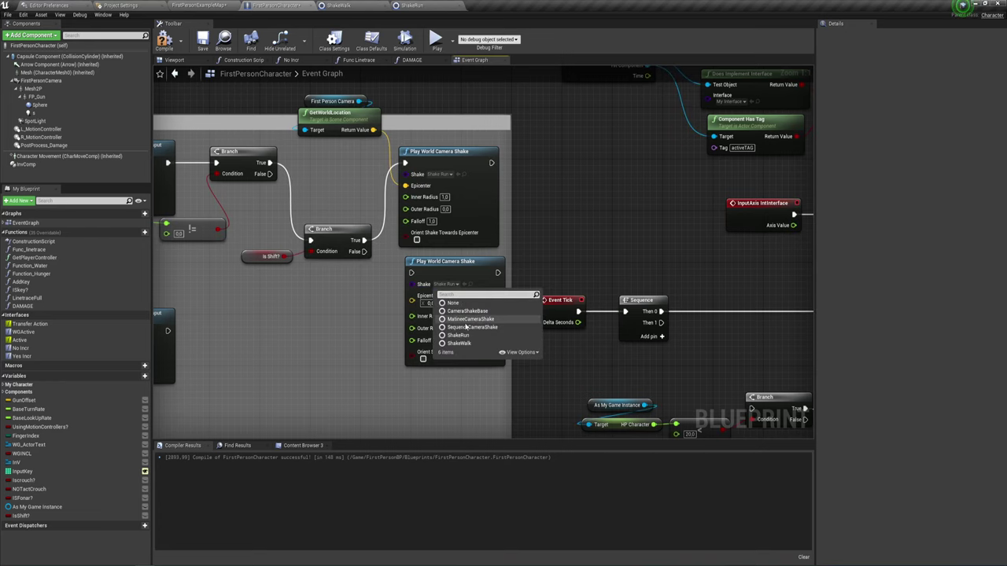
{"action": "left_click", "coordinate": [472, 345]}
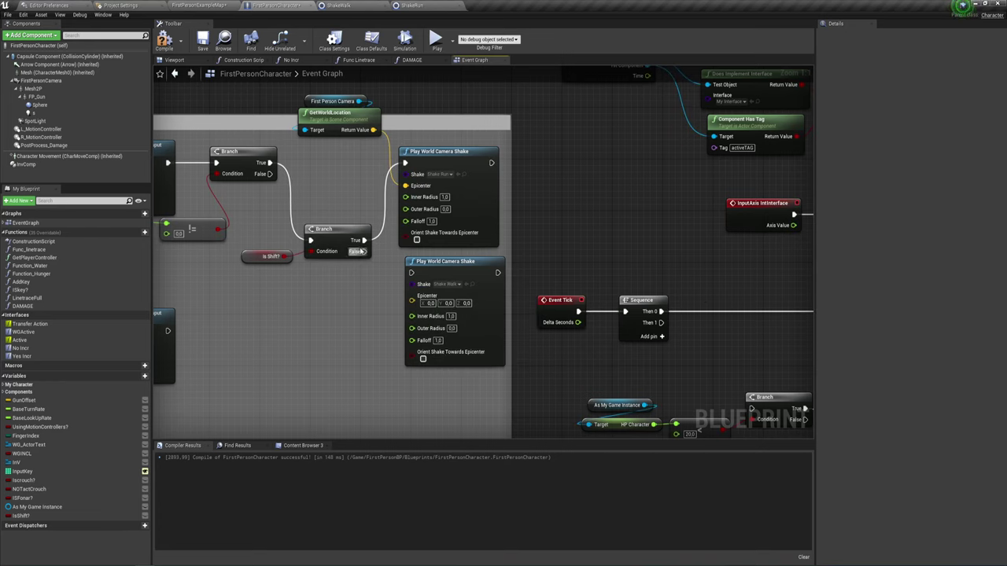
{"action": "left_click_drag", "start_coordinate": [357, 251], "coordinate": [412, 272]}
{"action": "left_click_drag", "start_coordinate": [411, 300], "coordinate": [373, 129]}
{"action": "left_click", "coordinate": [344, 117]}
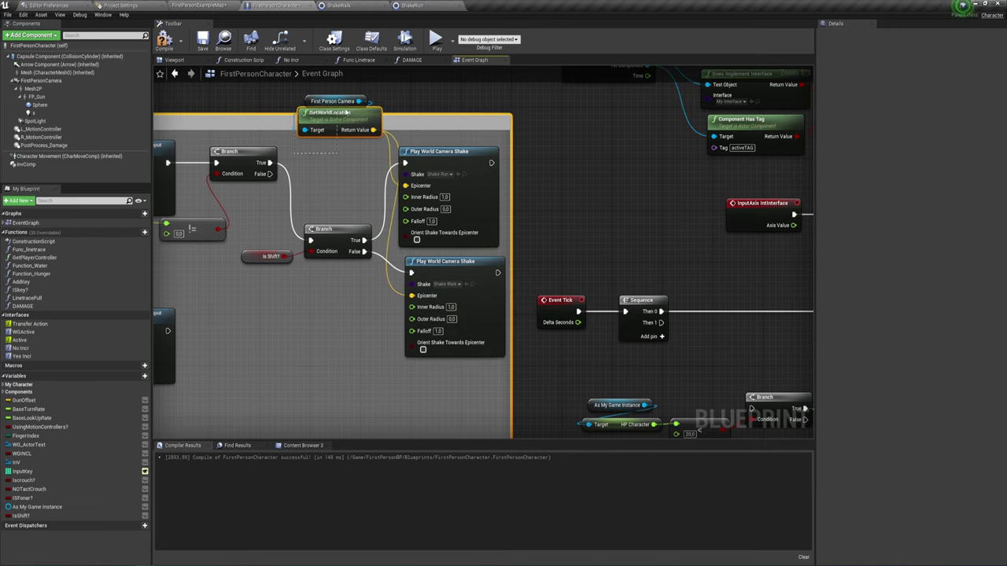
{"action": "left_click", "coordinate": [354, 96]}
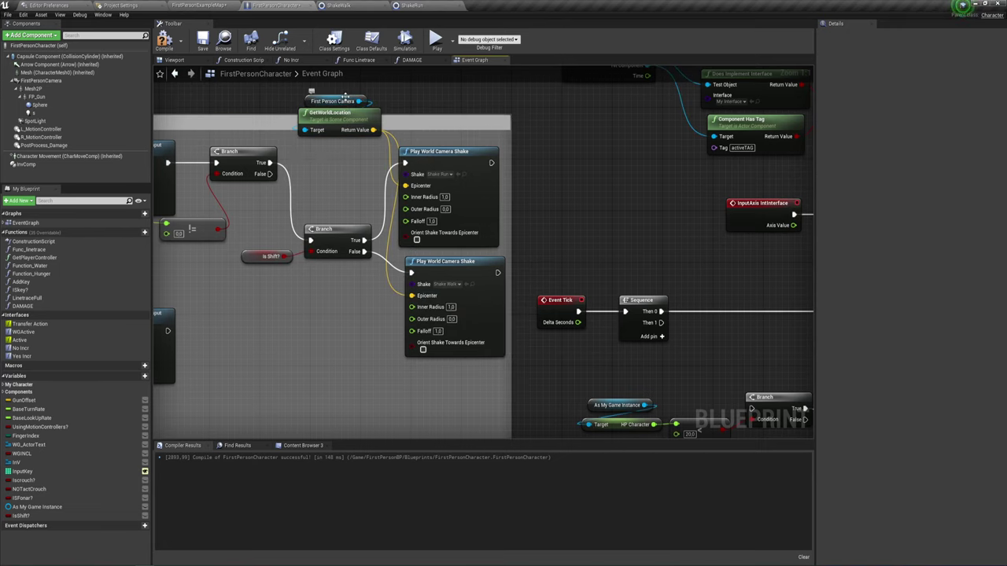
{"action": "left_click_drag", "start_coordinate": [338, 101], "coordinate": [339, 141]}
{"action": "left_click", "coordinate": [341, 300]}
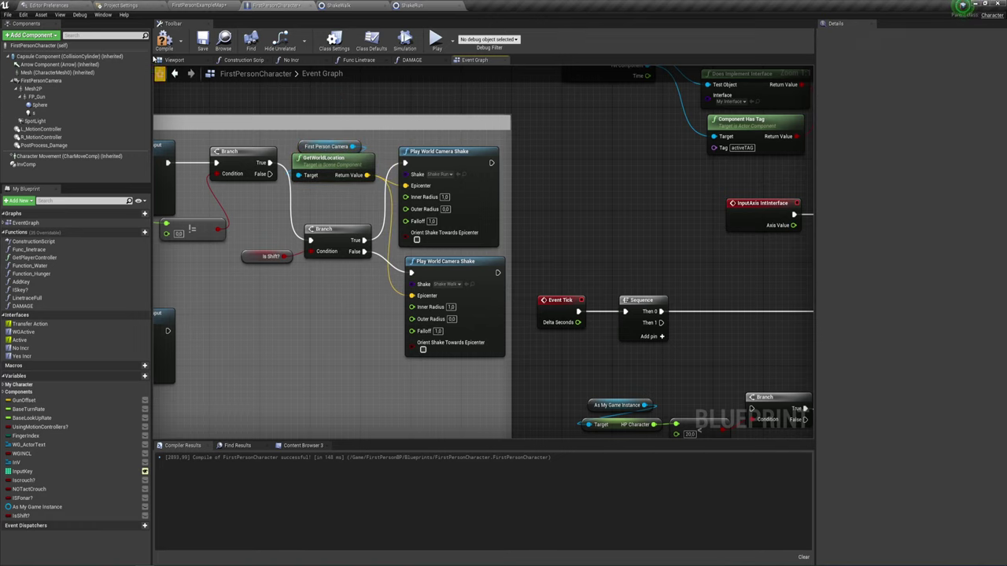
{"action": "left_click", "coordinate": [200, 5]}
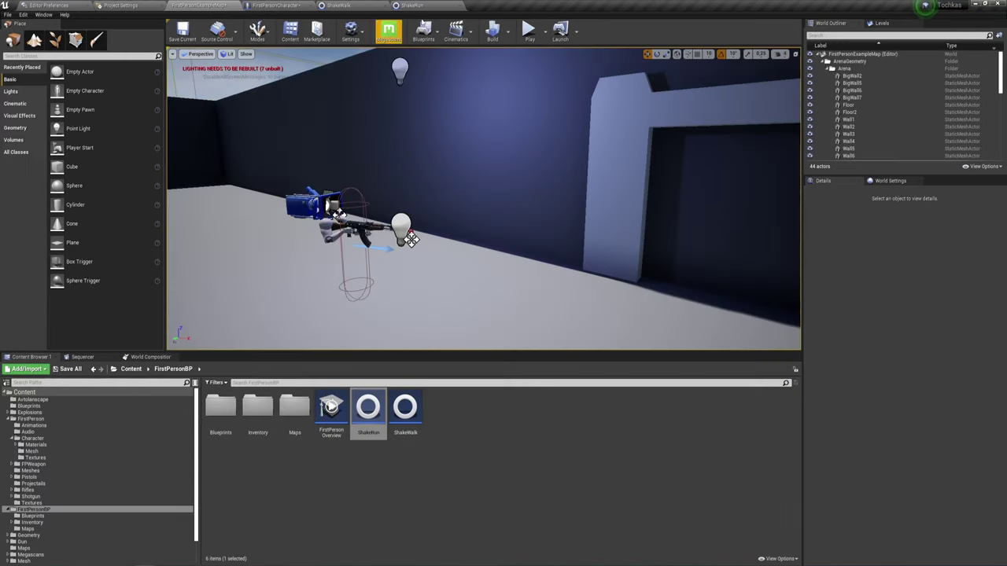
{"action": "left_click", "coordinate": [535, 33]}
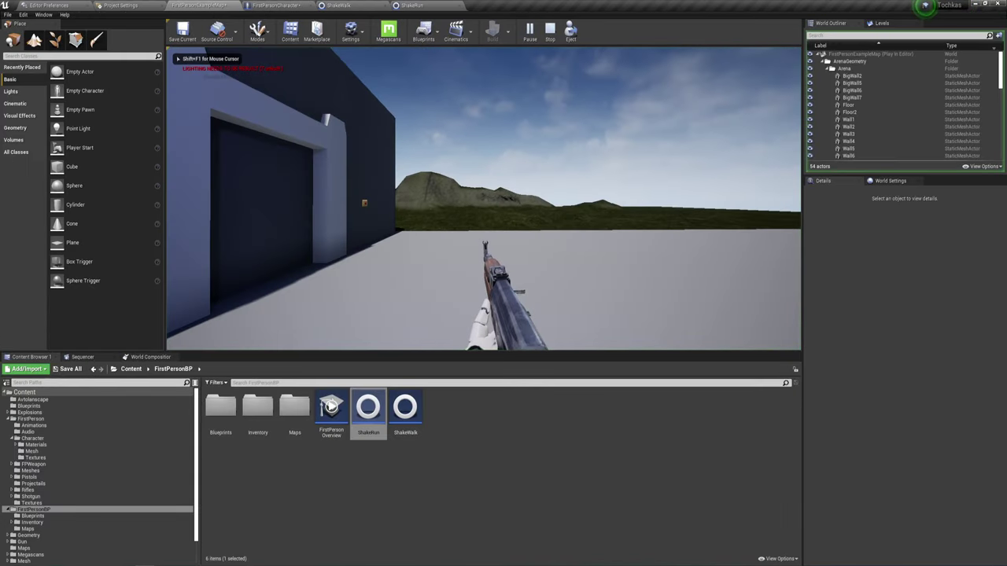
{"action": "key", "text": "w"}
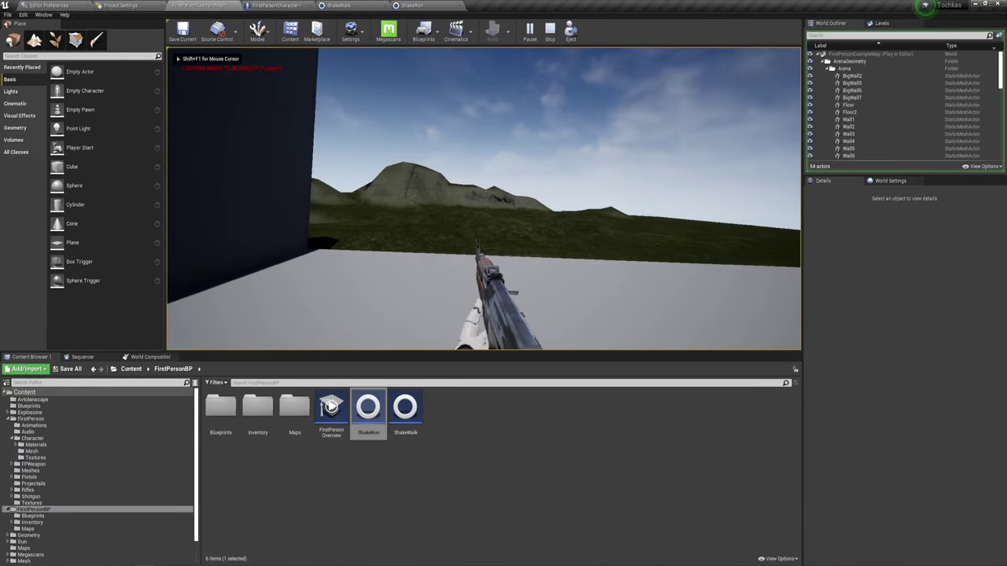
{"action": "key", "text": "w"}
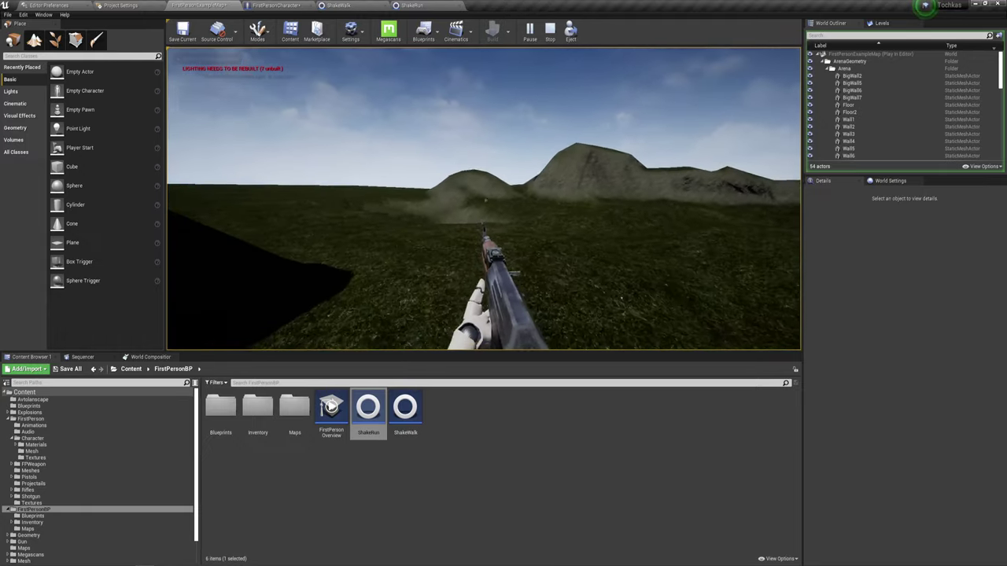
{"action": "key", "text": "w"}
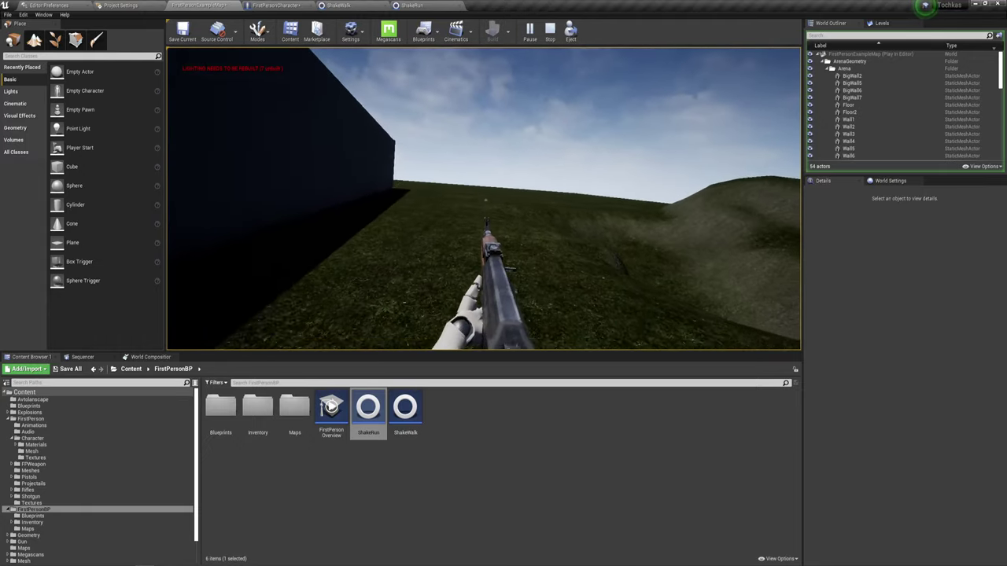
{"action": "key", "text": "w"}
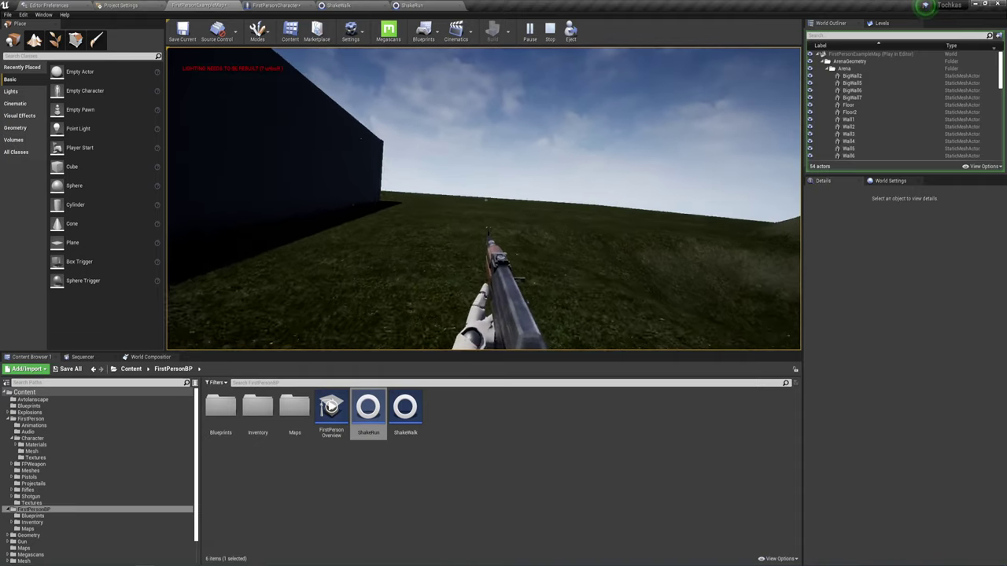
{"action": "key", "text": "w"}
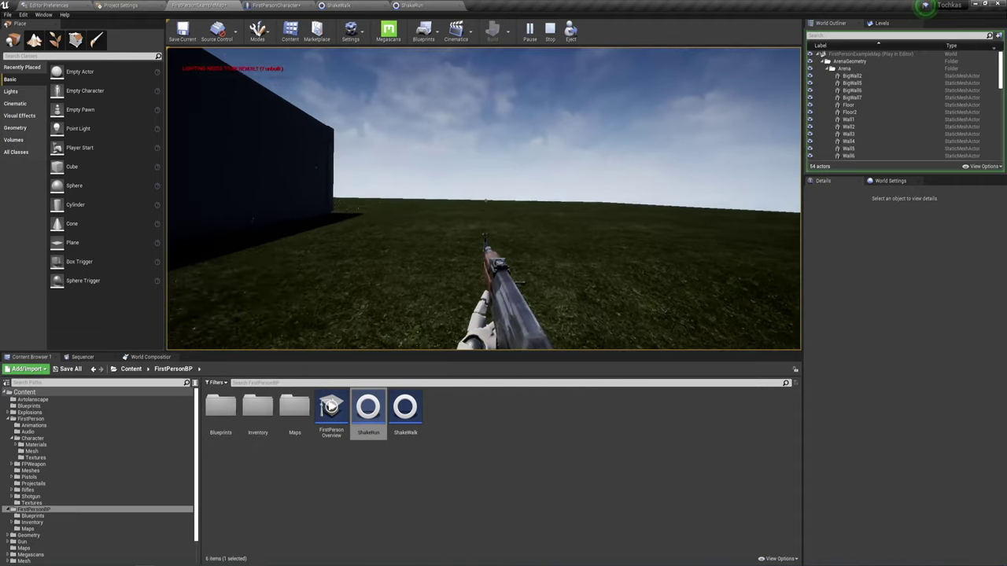
{"action": "key", "text": "Escape"}
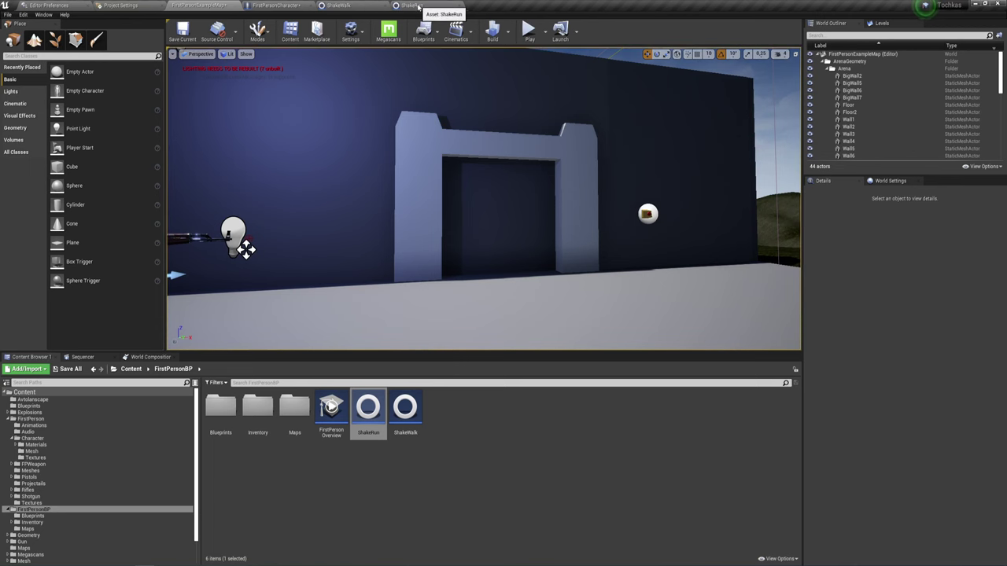
- Recompile the ShakeWalk camera shake and save ShakeRun, both with Single Instance enabled
{"action": "left_click", "coordinate": [355, 8]}
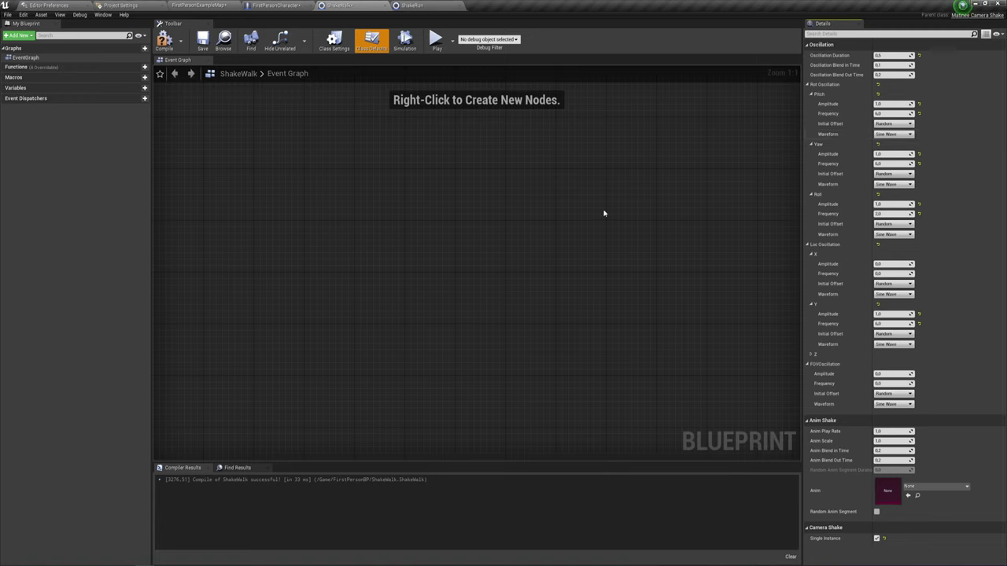
{"action": "left_click", "coordinate": [167, 40]}
{"action": "left_click", "coordinate": [430, 7]}
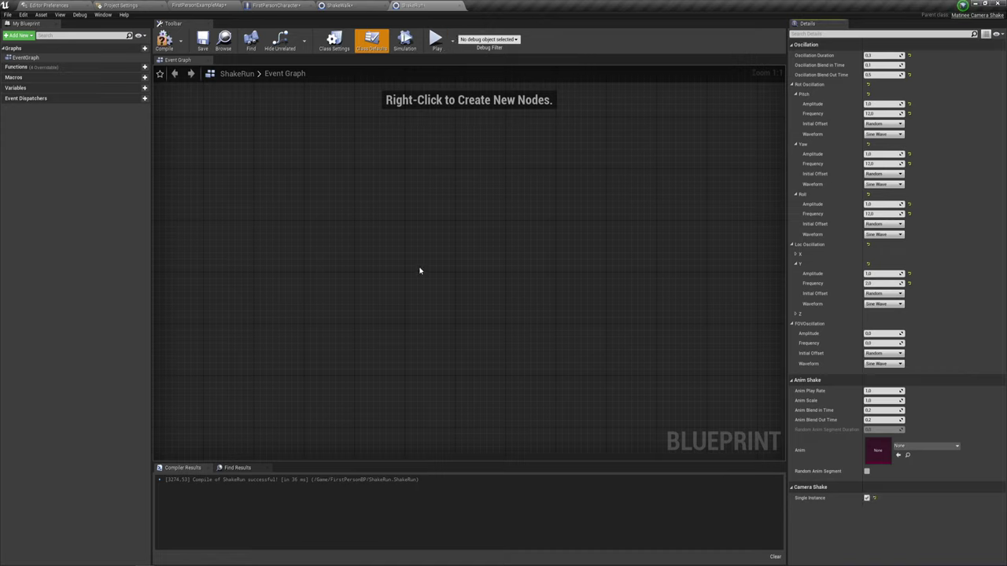
{"action": "left_click", "coordinate": [202, 38]}
{"action": "left_click", "coordinate": [199, 5]}
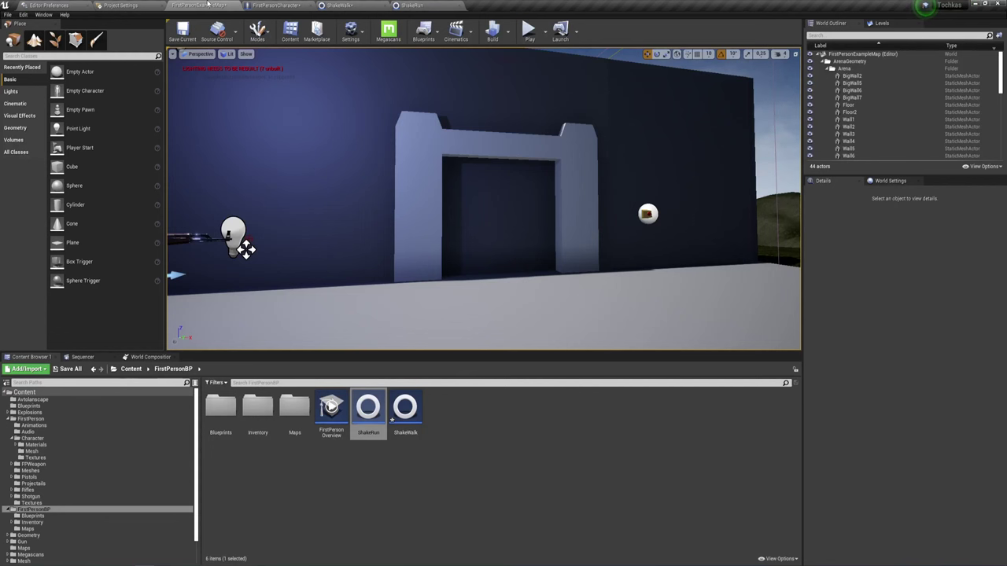
{"action": "left_click", "coordinate": [530, 31]}
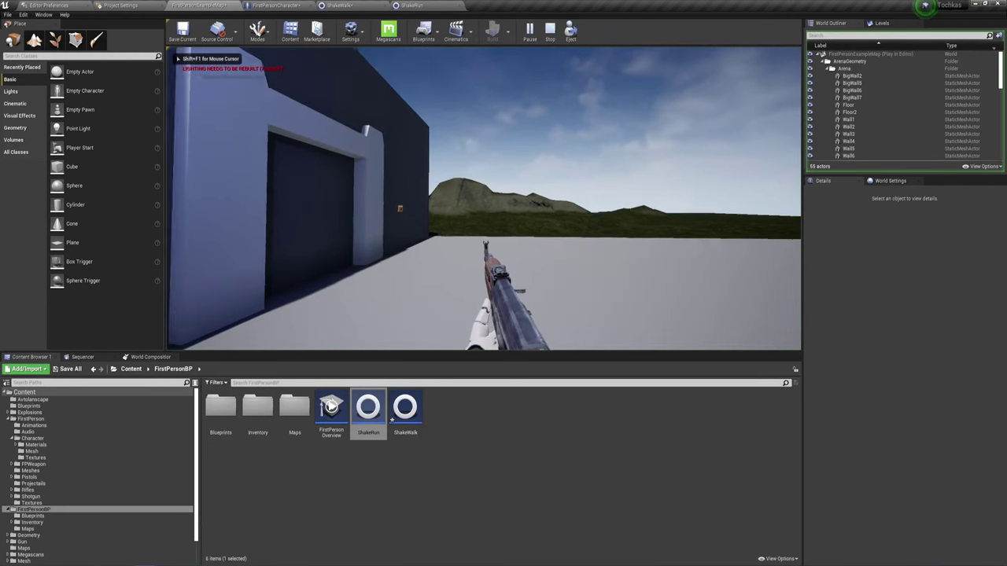
{"action": "key", "text": "w"}
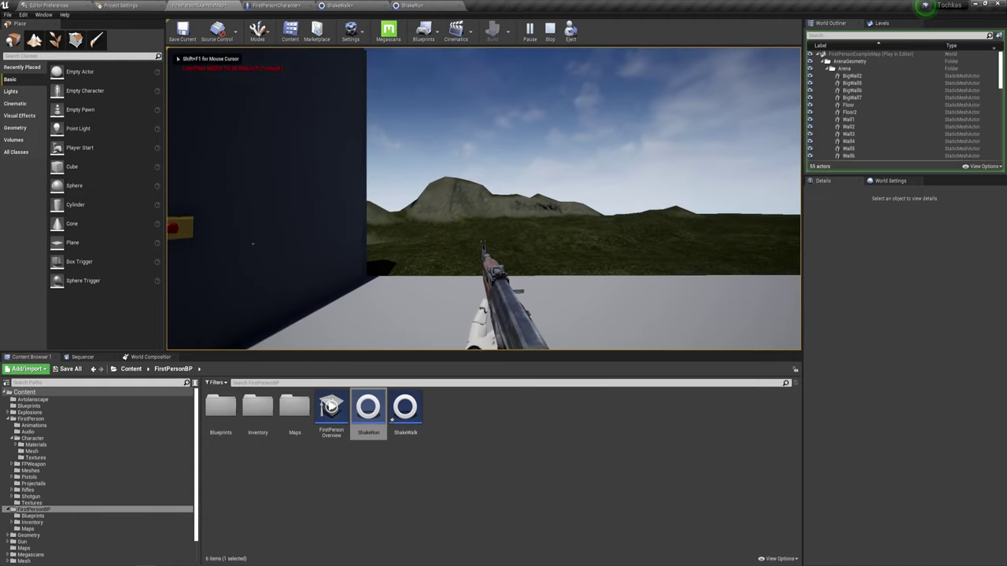
{"action": "key", "text": "w"}
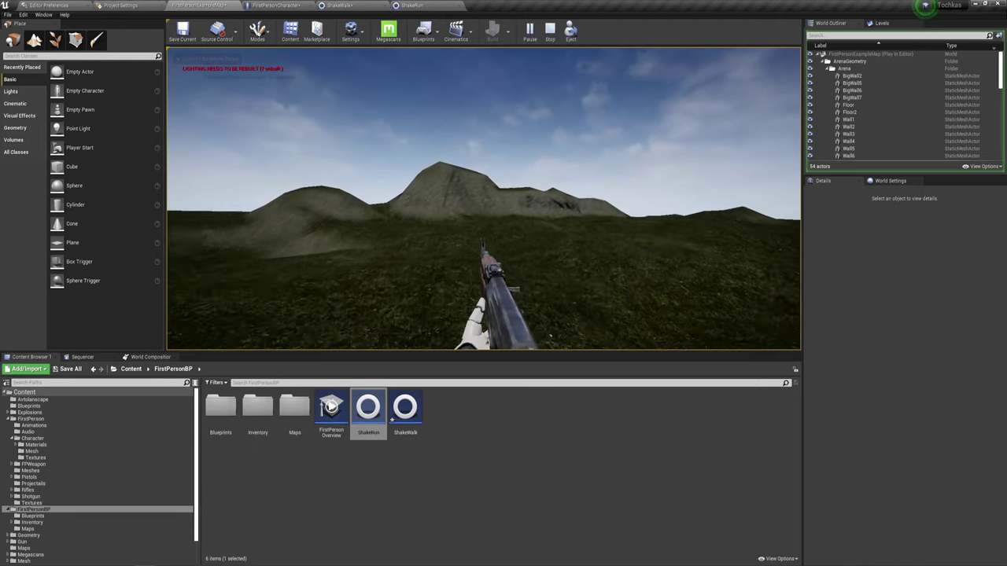
{"action": "key", "text": "w"}
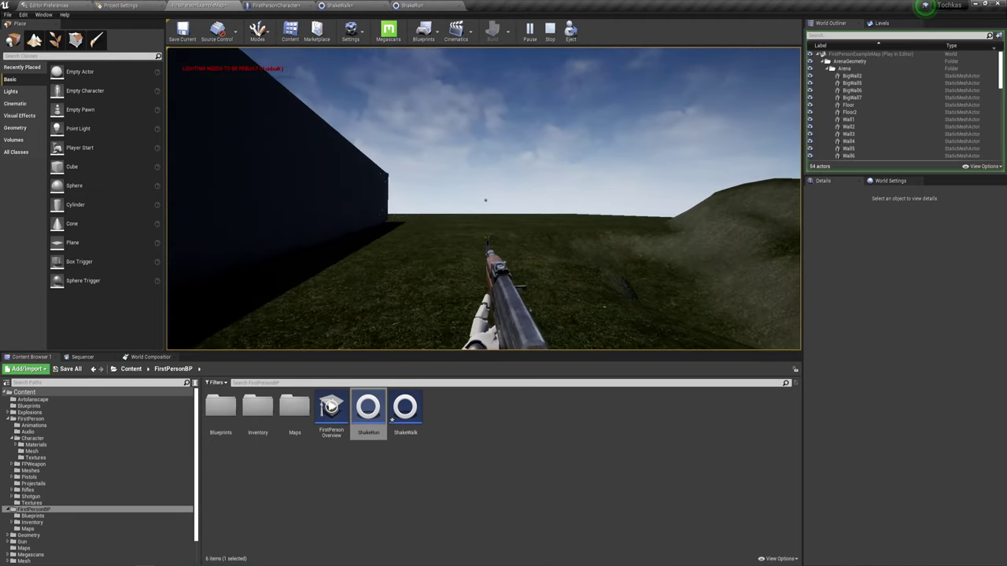
{"action": "key", "text": "w"}
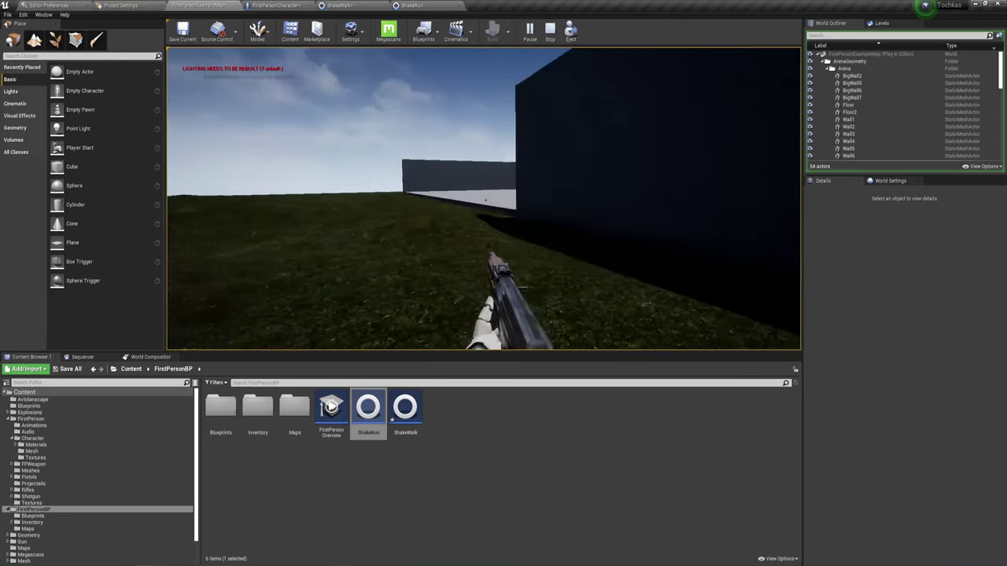
{"action": "key", "text": "s"}
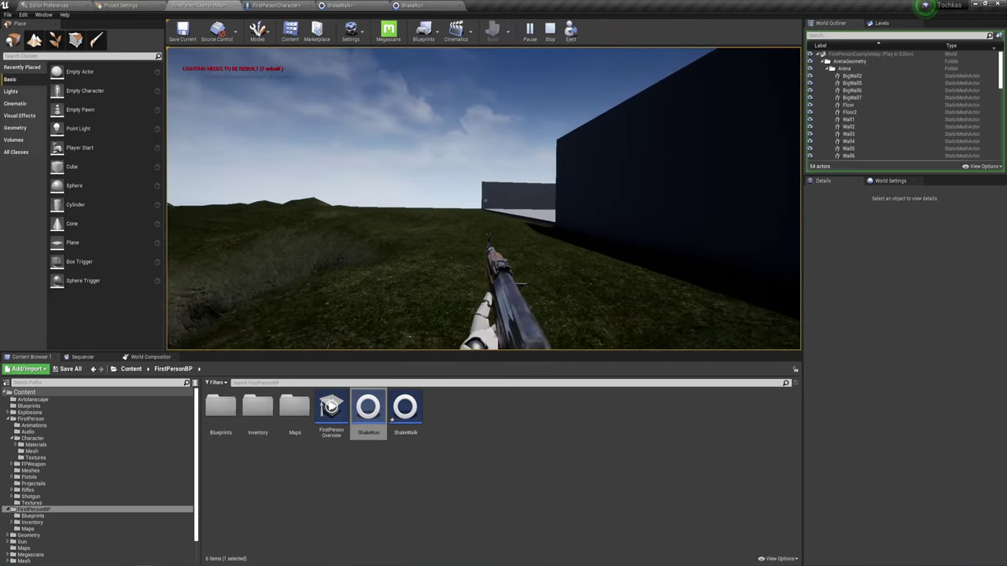
{"action": "key", "text": "d"}
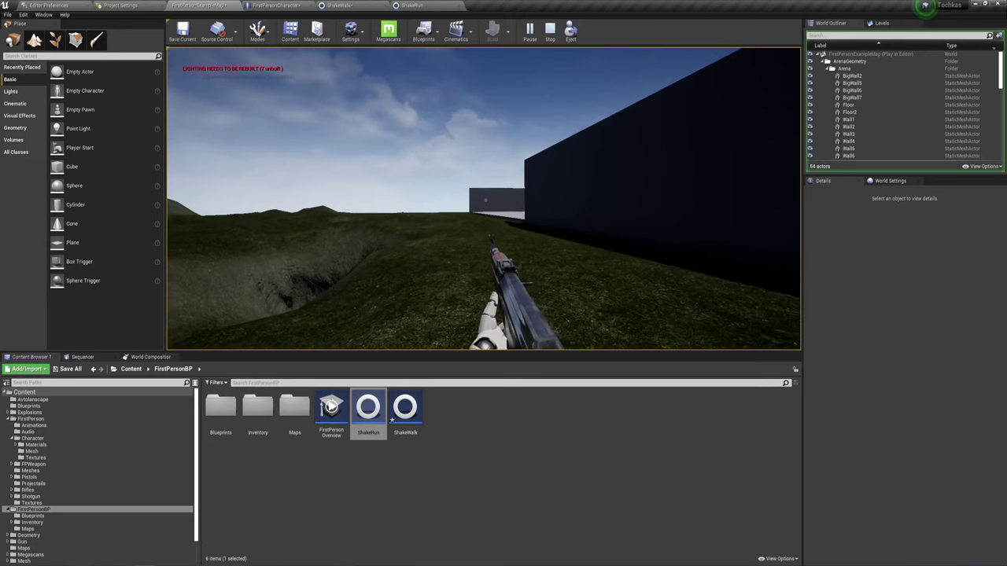
{"action": "key", "text": "w"}
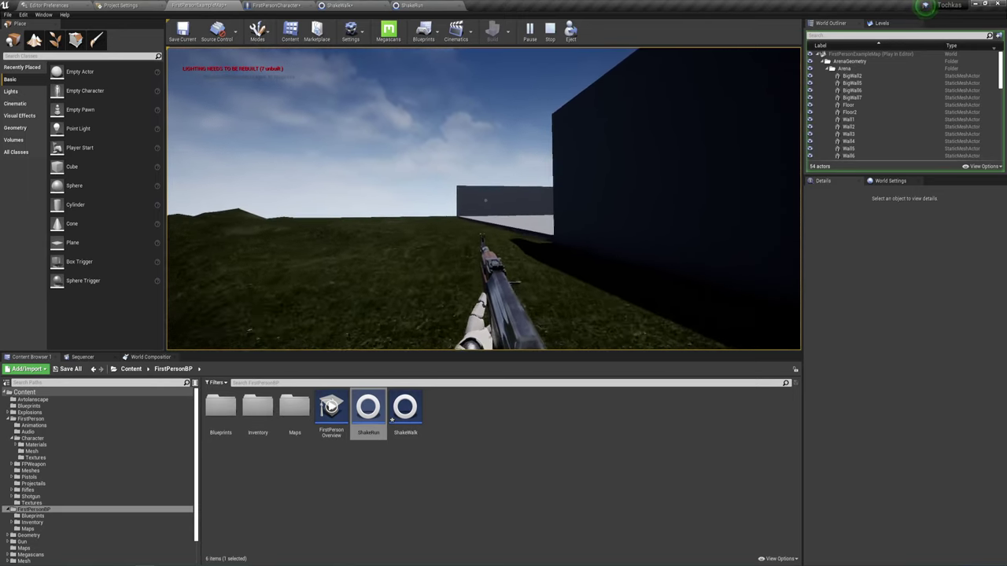
{"action": "key", "text": "w"}
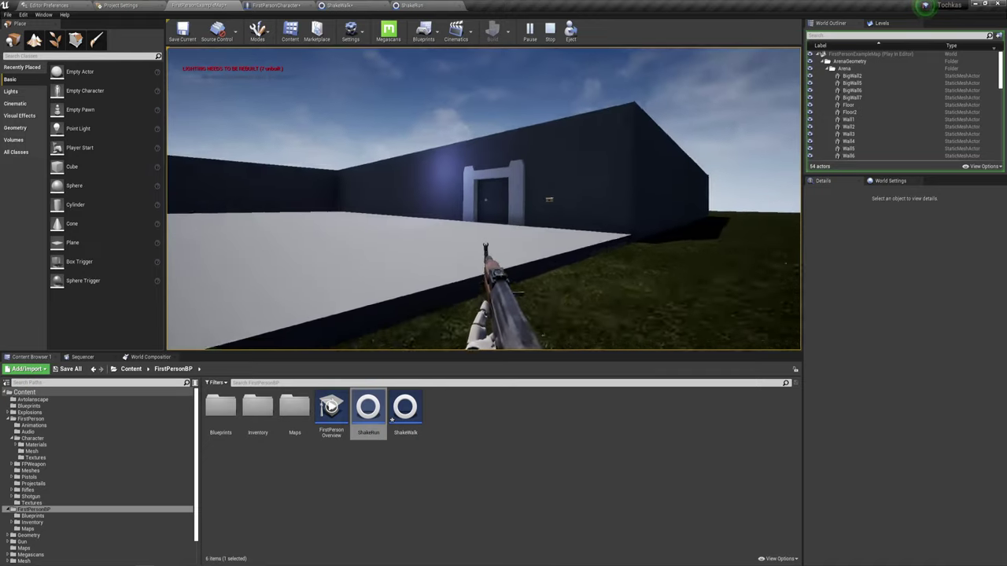
{"action": "key", "text": "w"}
{"action": "key", "text": "w"}
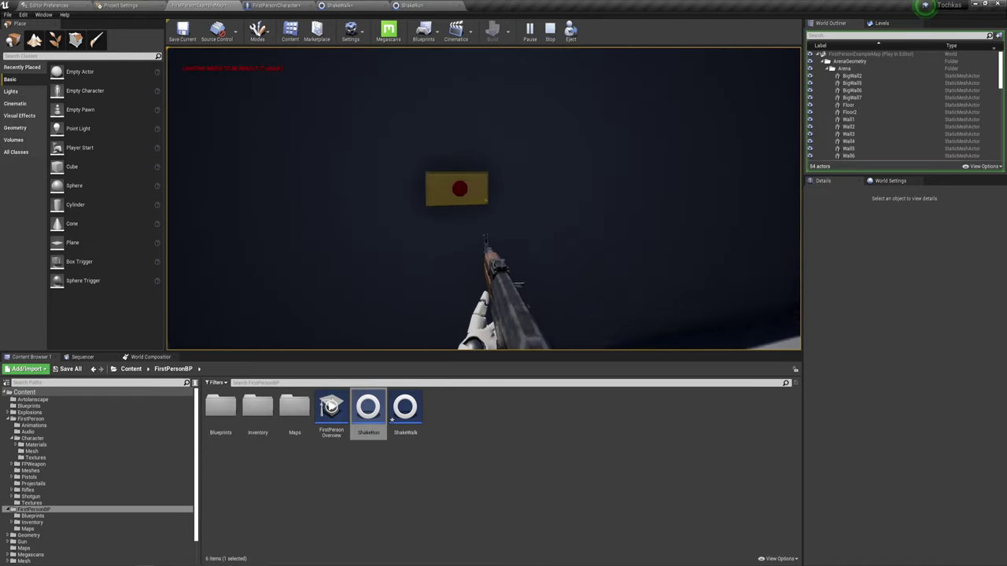
{"action": "key", "text": "e"}
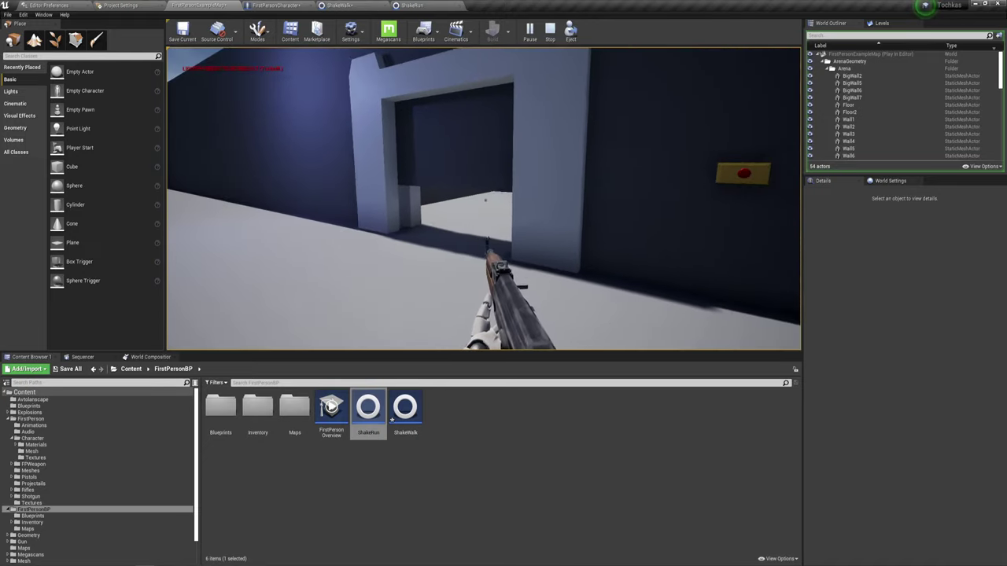
{"action": "key", "text": "w"}
{"action": "key", "text": "w"}
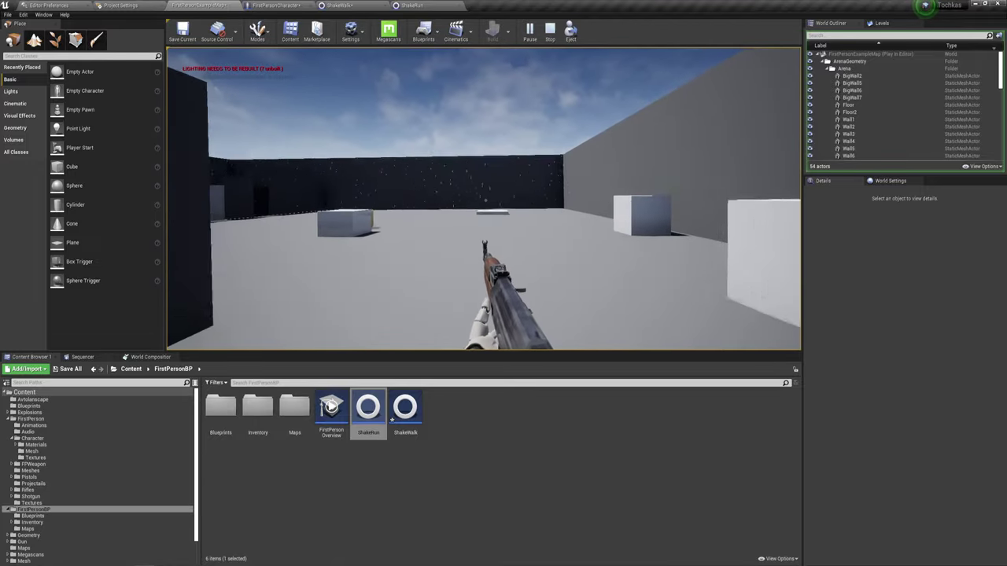
{"action": "key", "text": "w"}
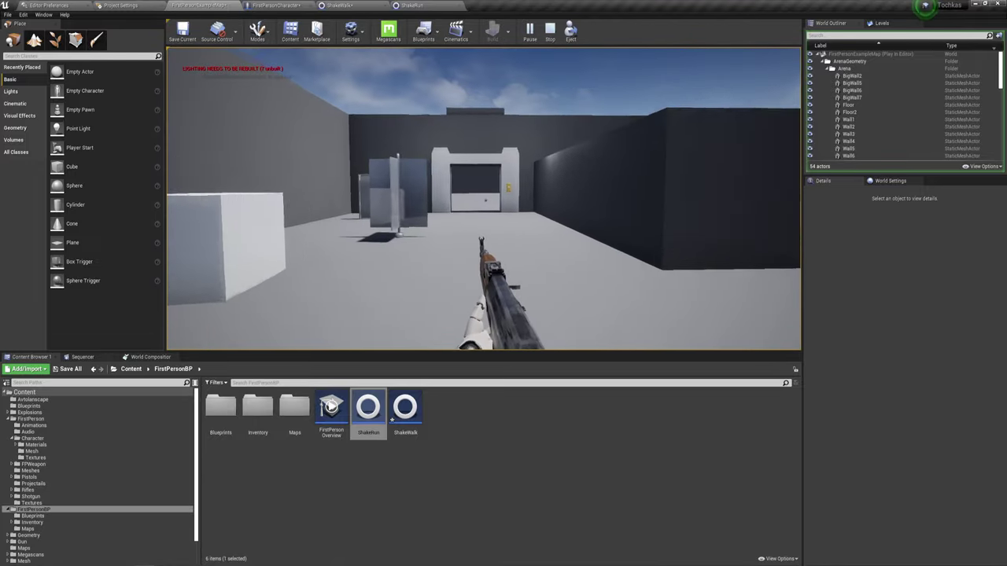
{"action": "key", "text": "w"}
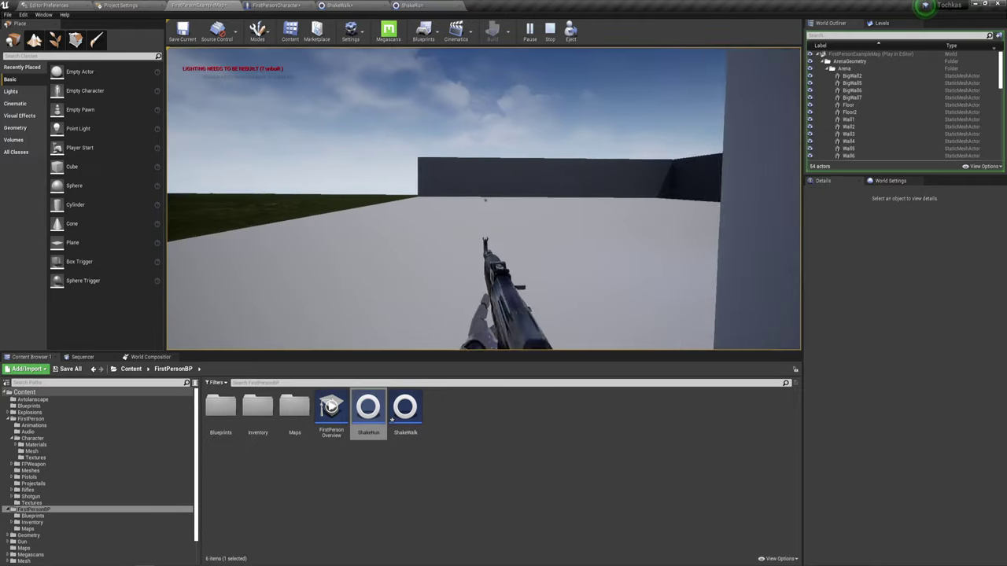
{"action": "key", "text": "w"}
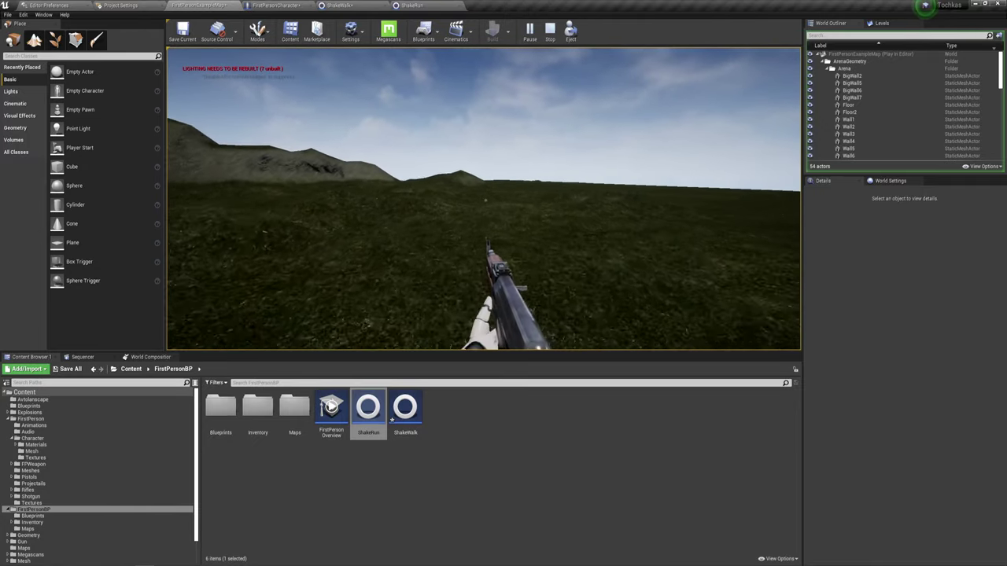
{"action": "key", "text": "Escape"}
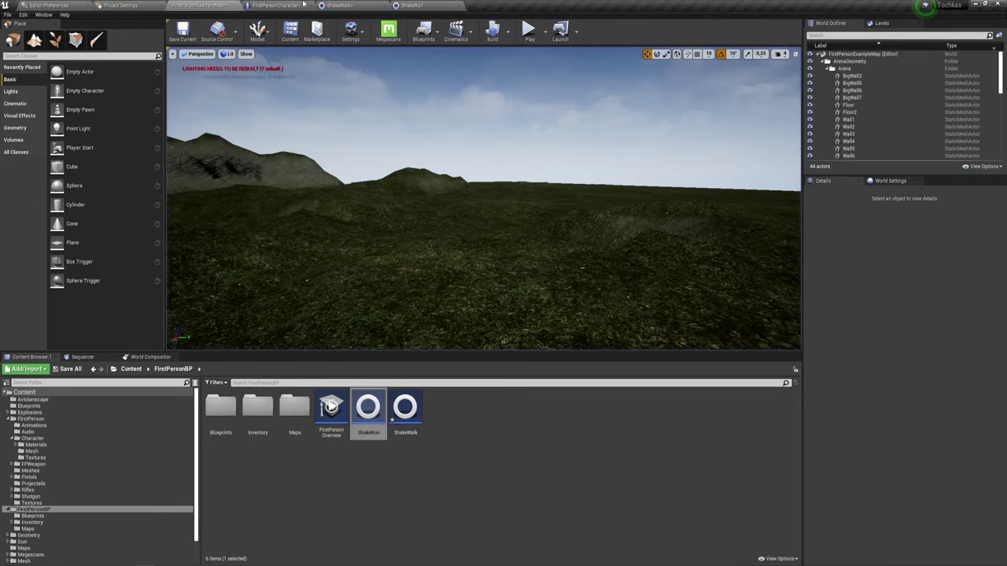
- Set ShakeRun's pitch, yaw and roll waveforms to Perlin Noise, then play-test the example map
{"action": "left_click", "coordinate": [338, 5]}
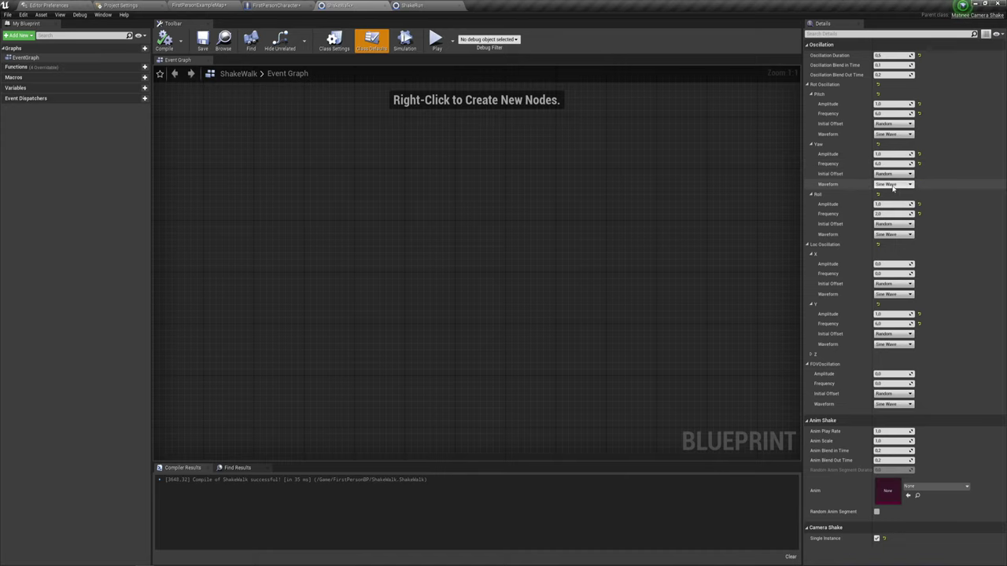
{"action": "left_click", "coordinate": [421, 6]}
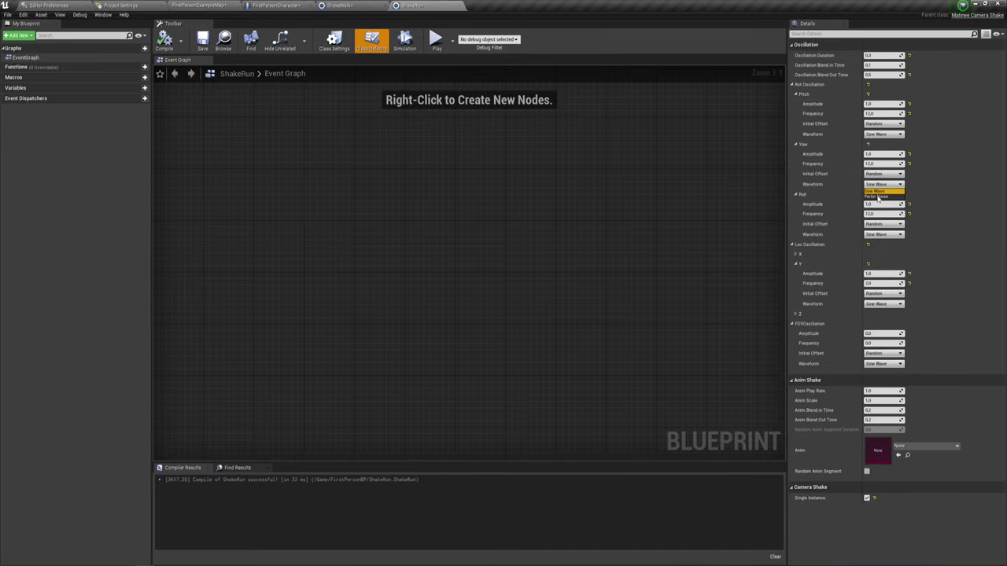
{"action": "left_click", "coordinate": [877, 195]}
{"action": "left_click", "coordinate": [882, 134]}
{"action": "left_click", "coordinate": [882, 146]}
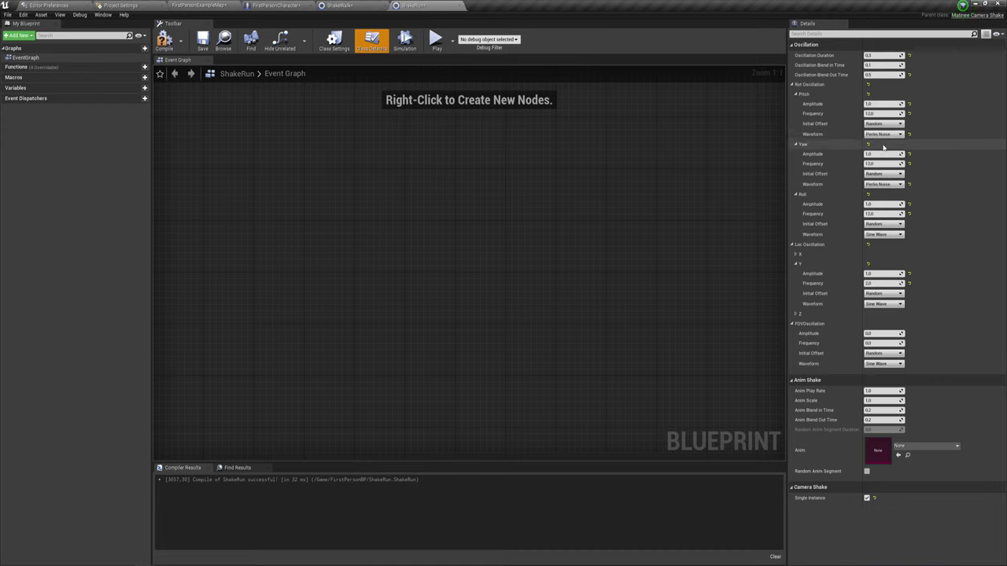
{"action": "left_click", "coordinate": [883, 235]}
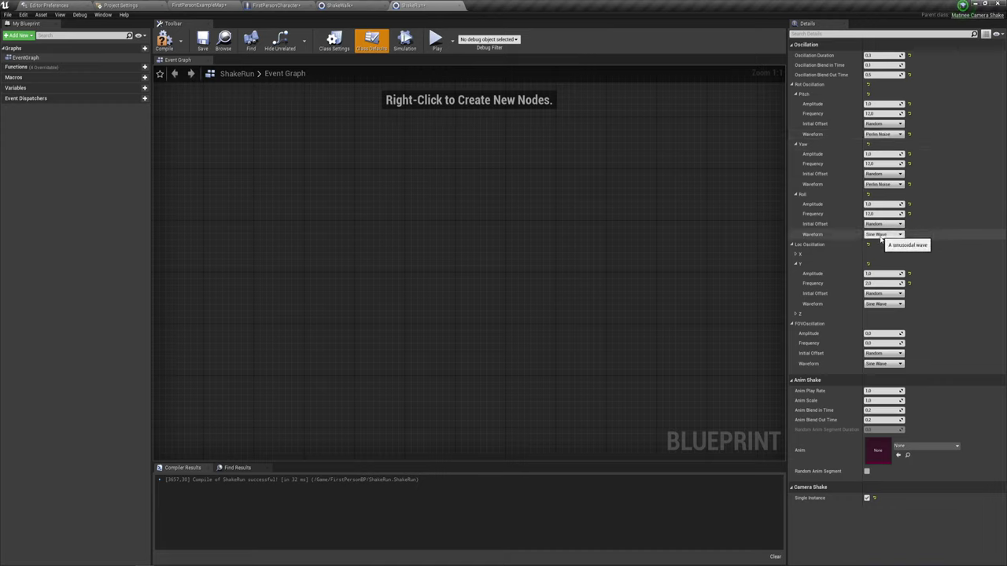
{"action": "left_click", "coordinate": [879, 246]}
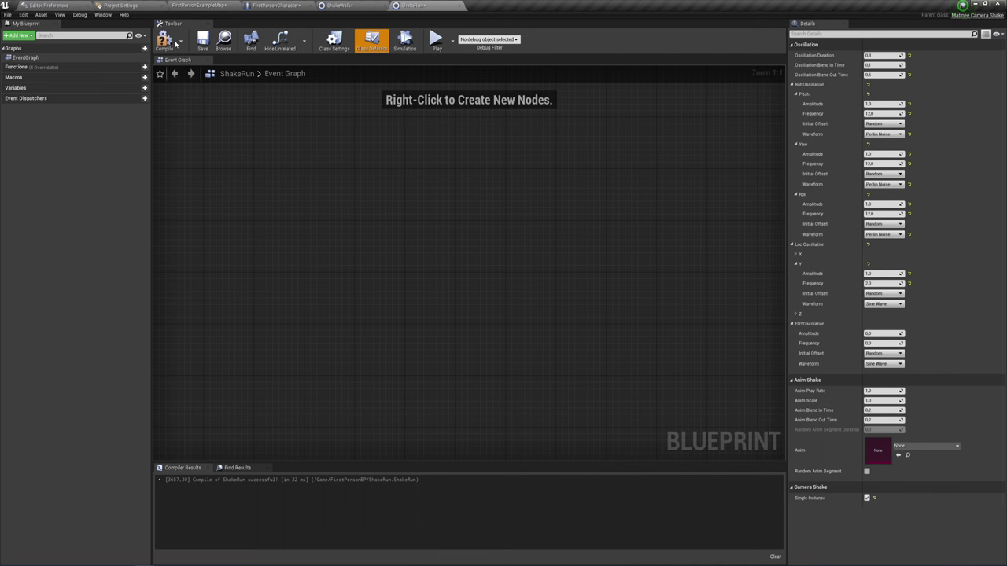
{"action": "left_click", "coordinate": [201, 5]}
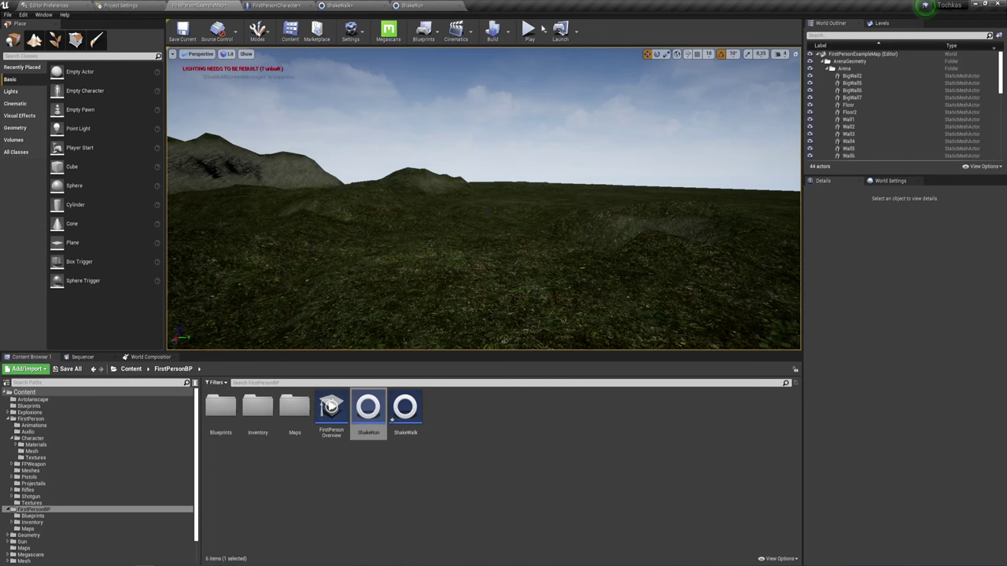
{"action": "left_click", "coordinate": [542, 29]}
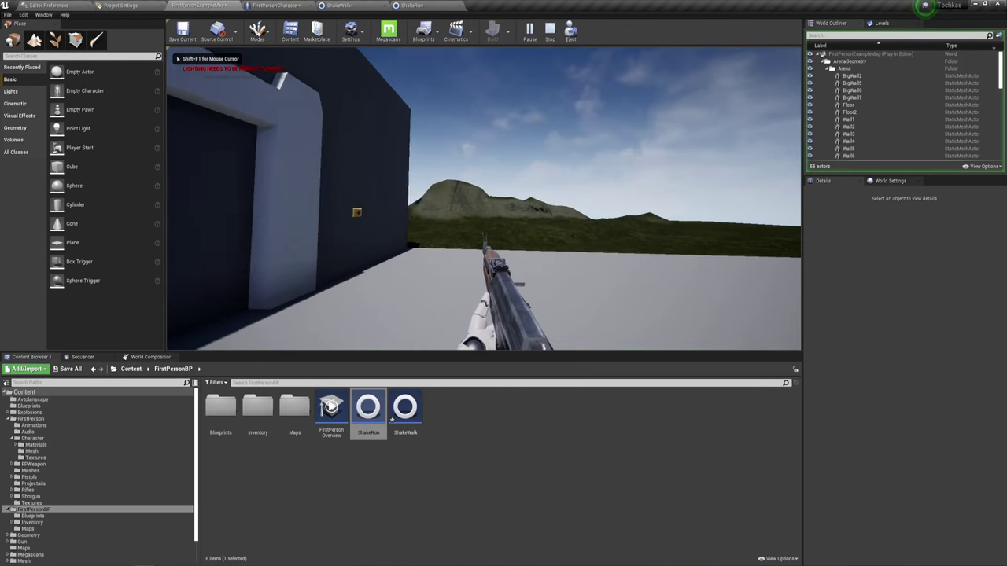
{"action": "key", "text": "w"}
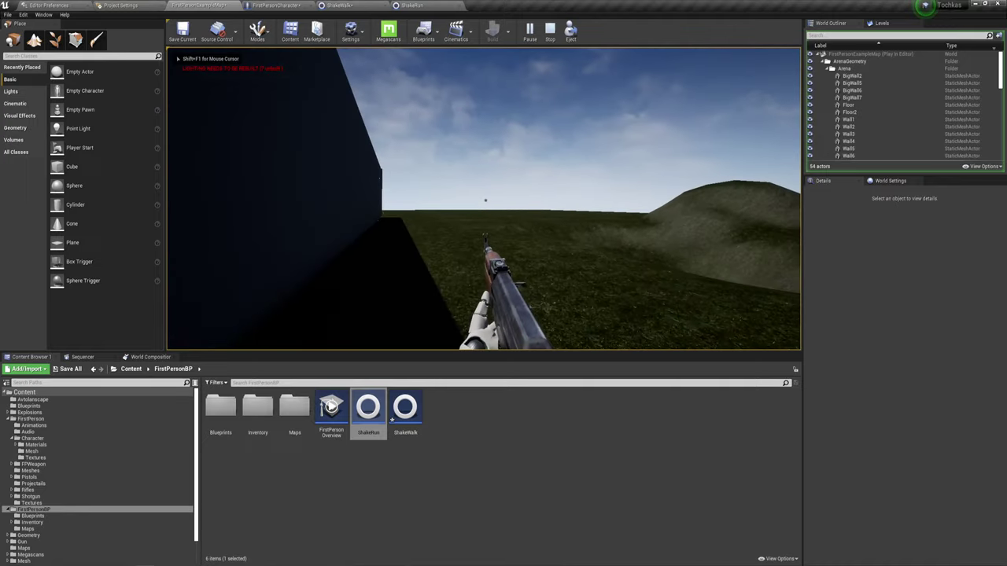
{"action": "key", "text": "w"}
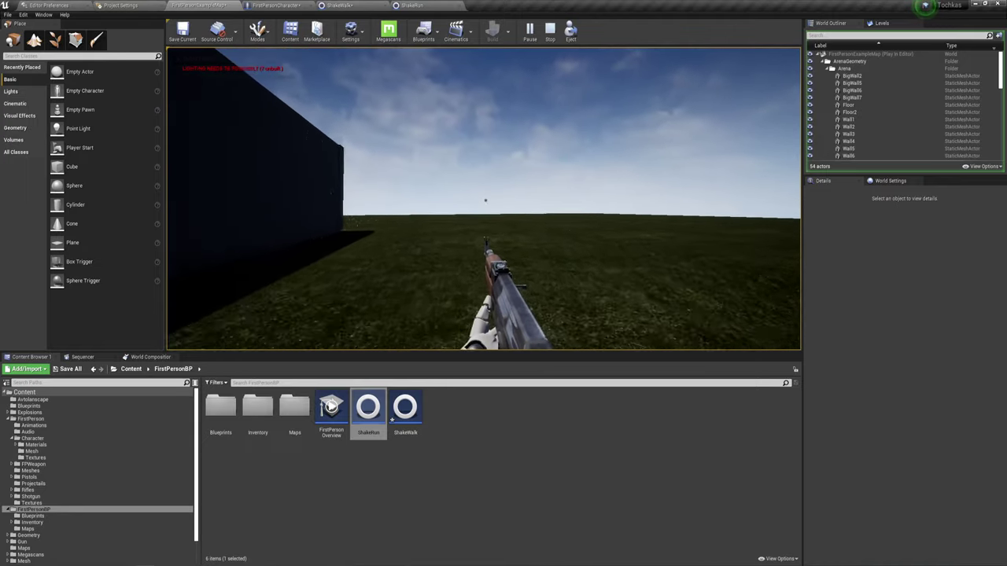
{"action": "key", "text": "w"}
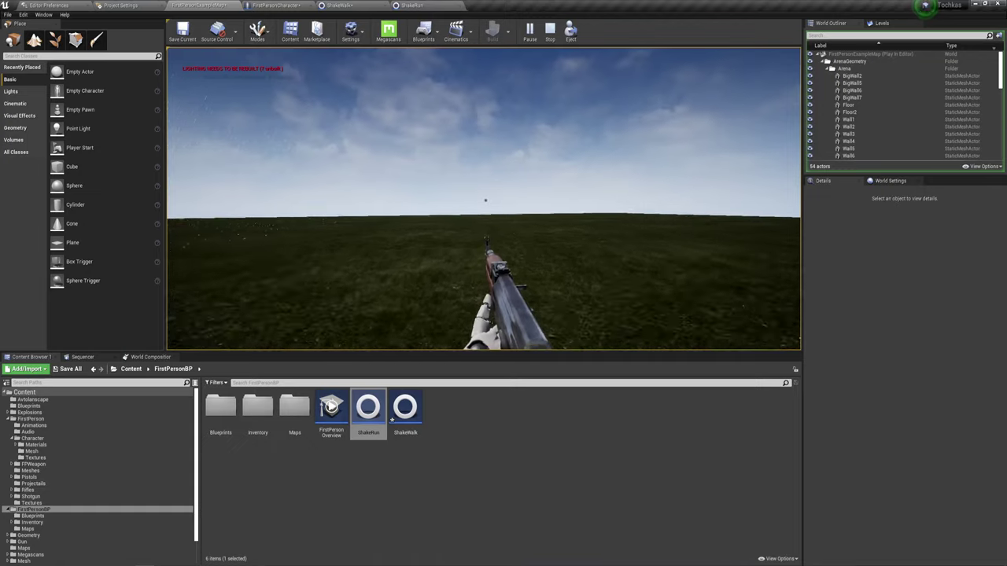
{"action": "key", "text": "w"}
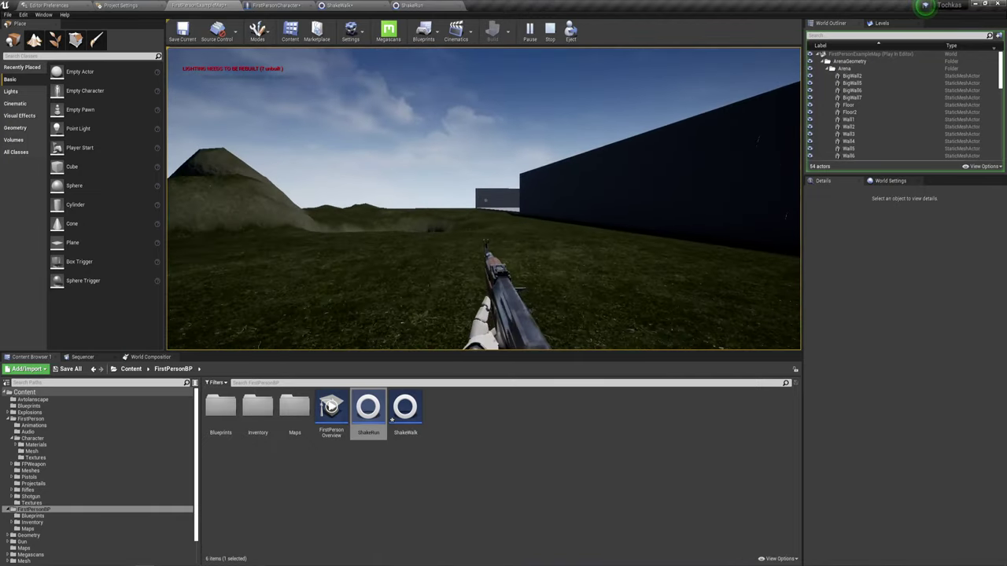
{"action": "key", "text": "Escape"}
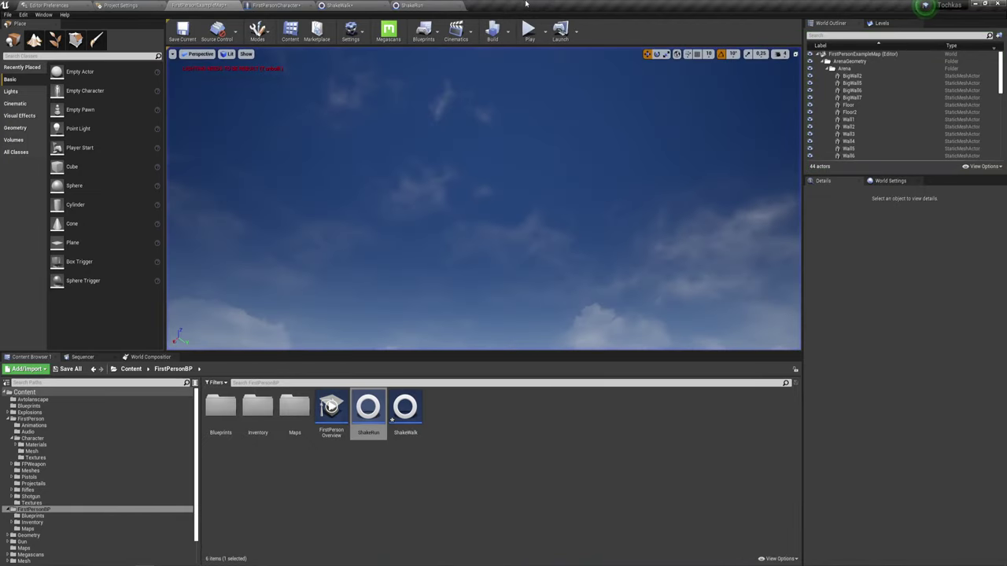
- Switch ShakeRun's yaw and roll waveforms back to Sine Wave, keeping pitch on Perlin Noise
{"action": "left_click", "coordinate": [401, 6]}
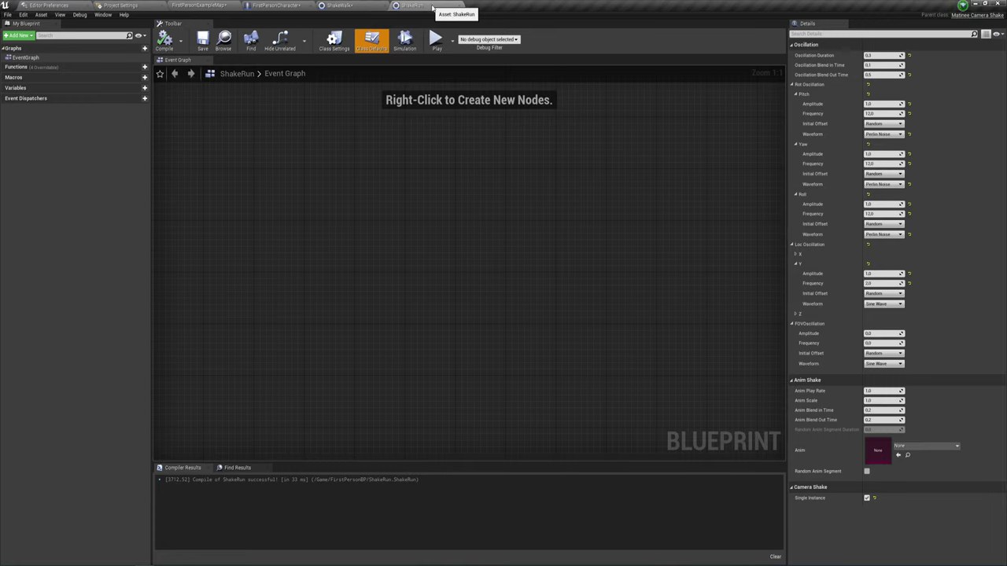
{"action": "left_click", "coordinate": [884, 184]}
{"action": "left_click", "coordinate": [876, 191]}
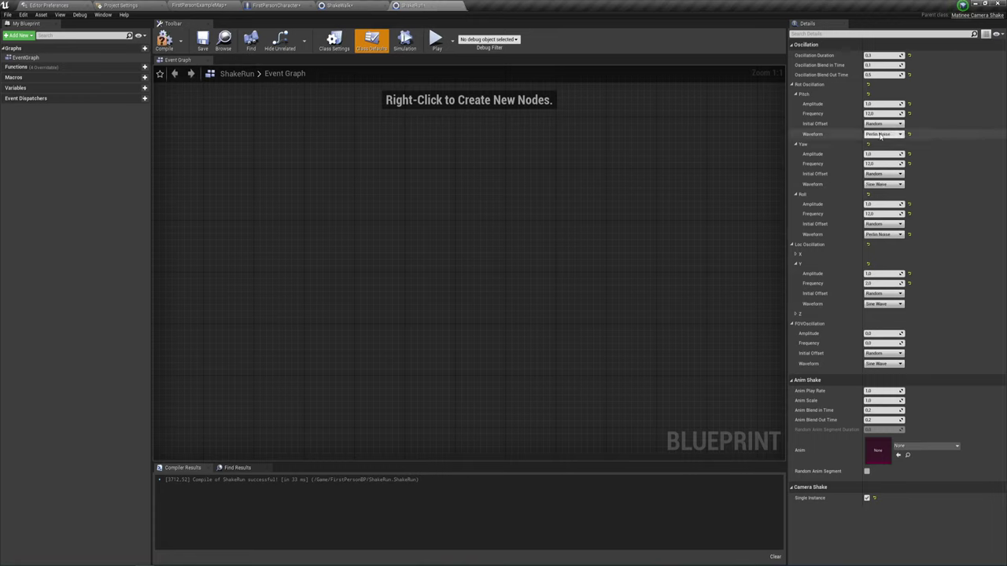
{"action": "left_click", "coordinate": [874, 141]}
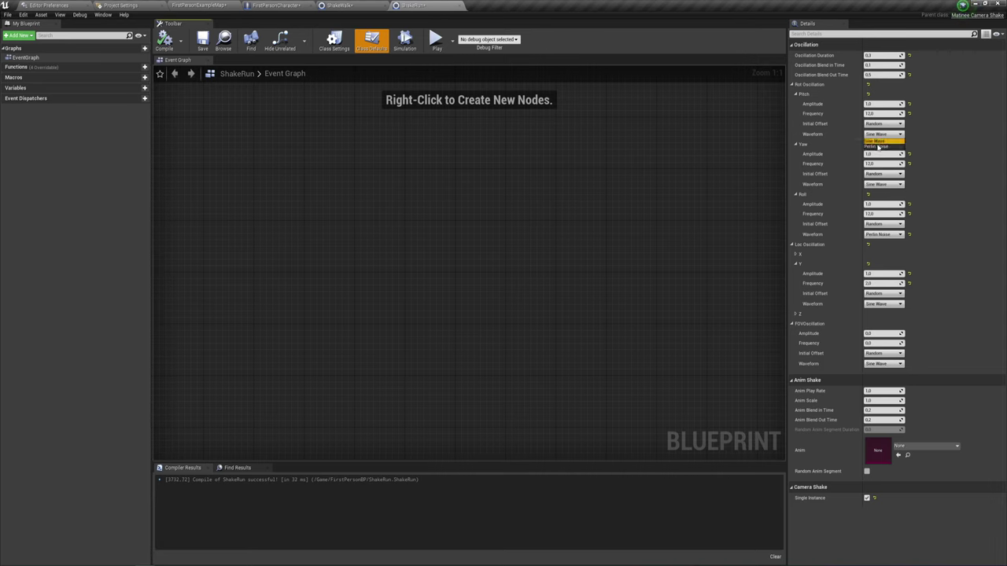
{"action": "left_click", "coordinate": [877, 146]}
{"action": "left_click", "coordinate": [881, 235]}
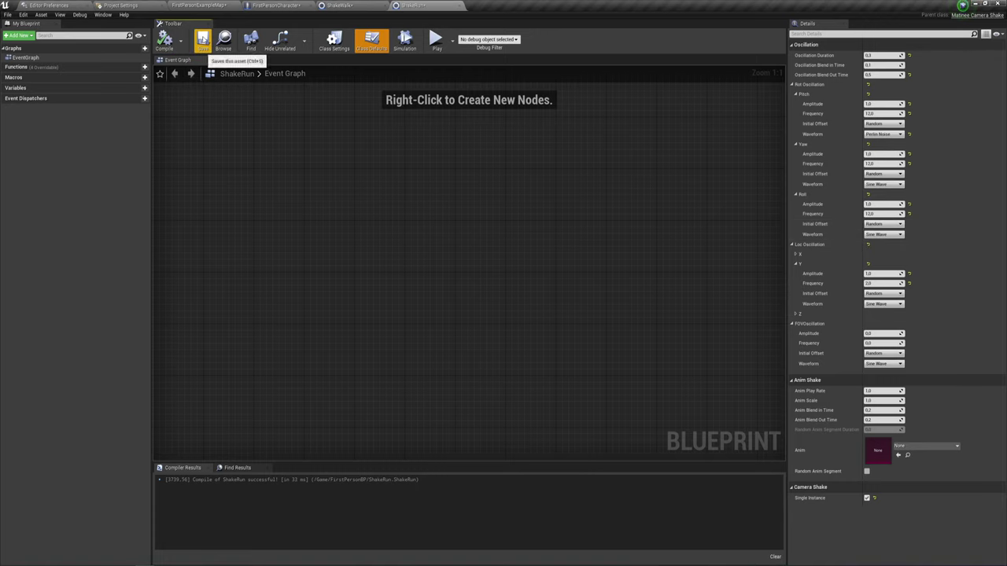
{"action": "left_click", "coordinate": [438, 41]}
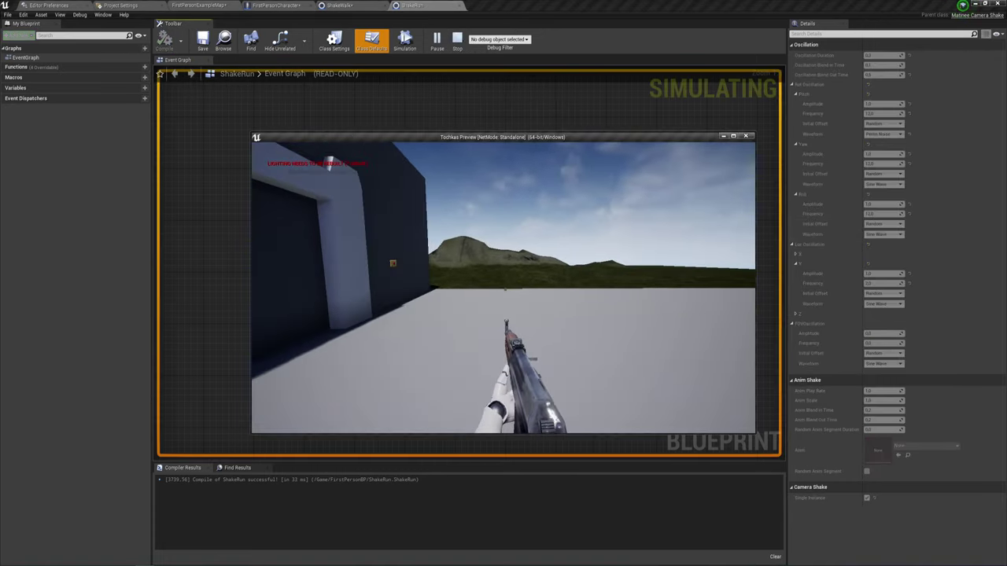
{"action": "key", "text": "w"}
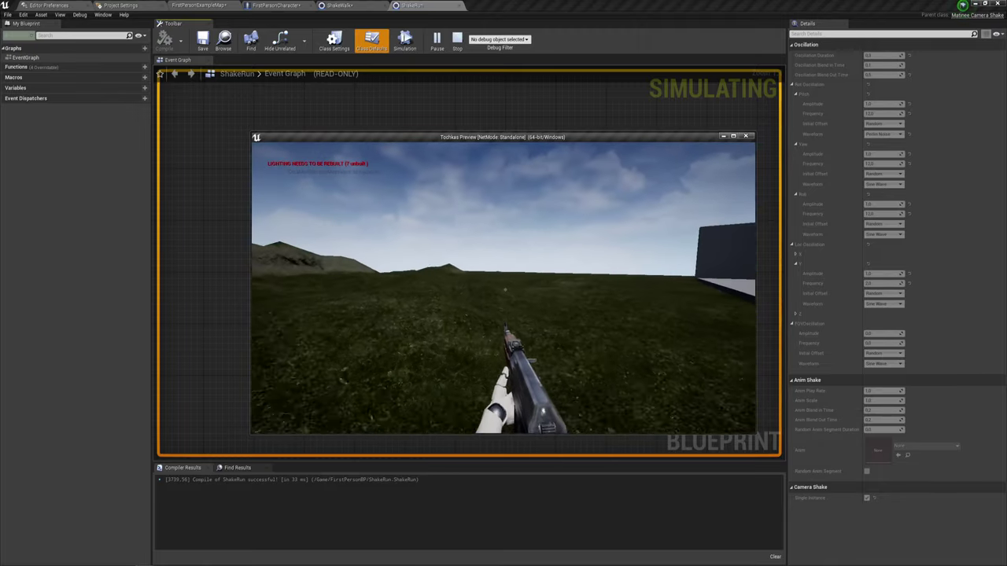
{"action": "key", "text": "w"}
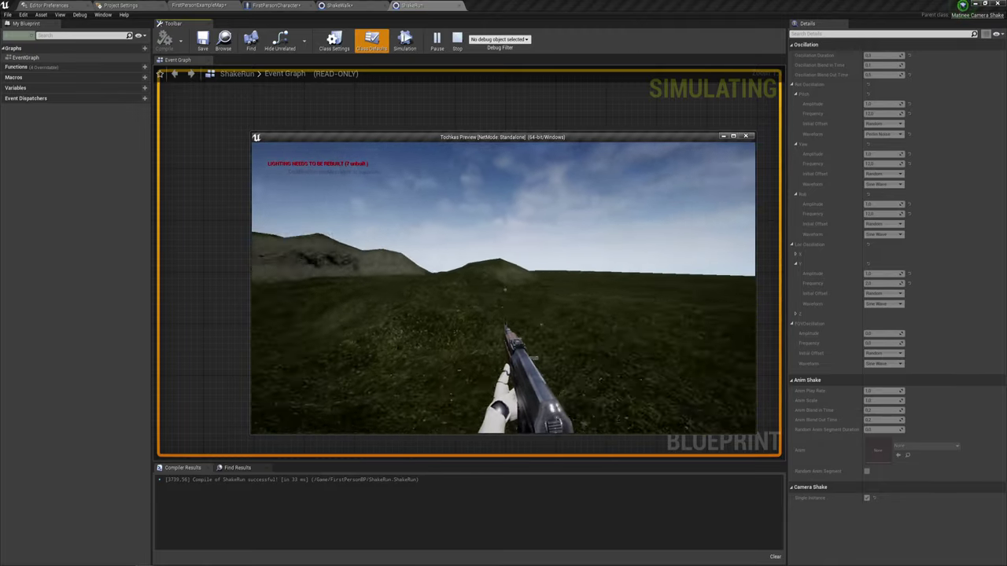
{"action": "key", "text": "w"}
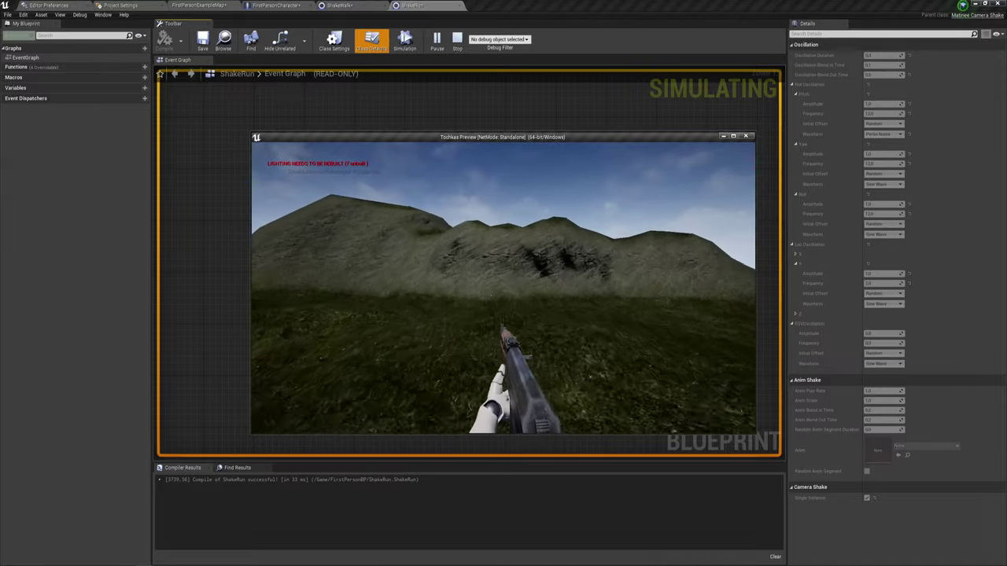
{"action": "key", "text": "w"}
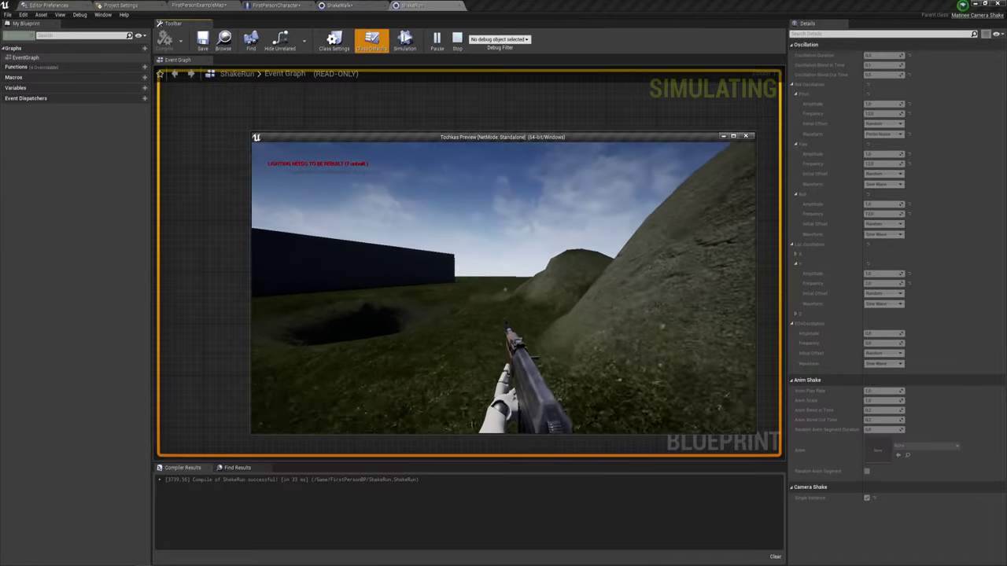
{"action": "key", "text": "w"}
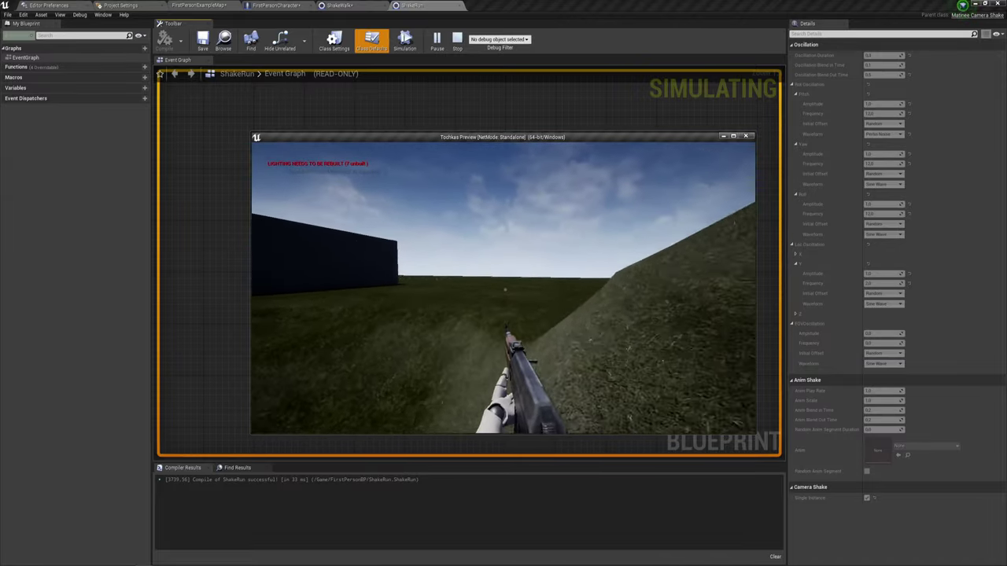
{"action": "key", "text": "w"}
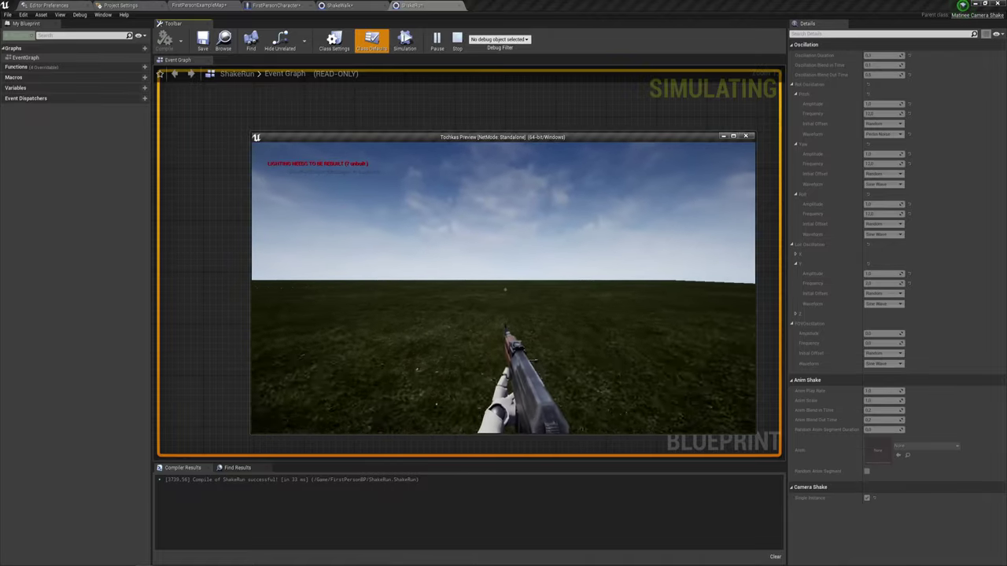
{"action": "key", "text": "w"}
{"action": "key", "text": "w"}
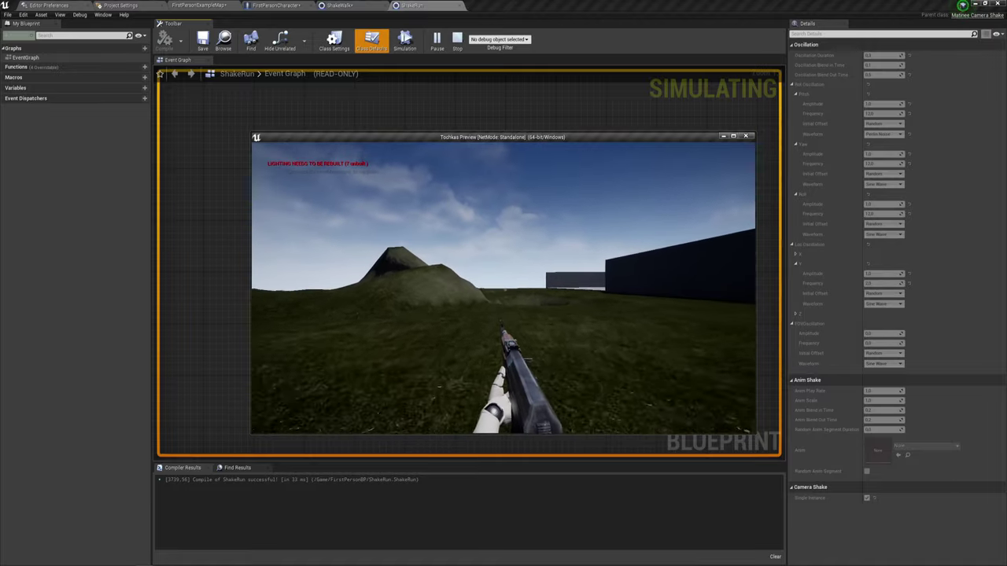
{"action": "key", "text": "w"}
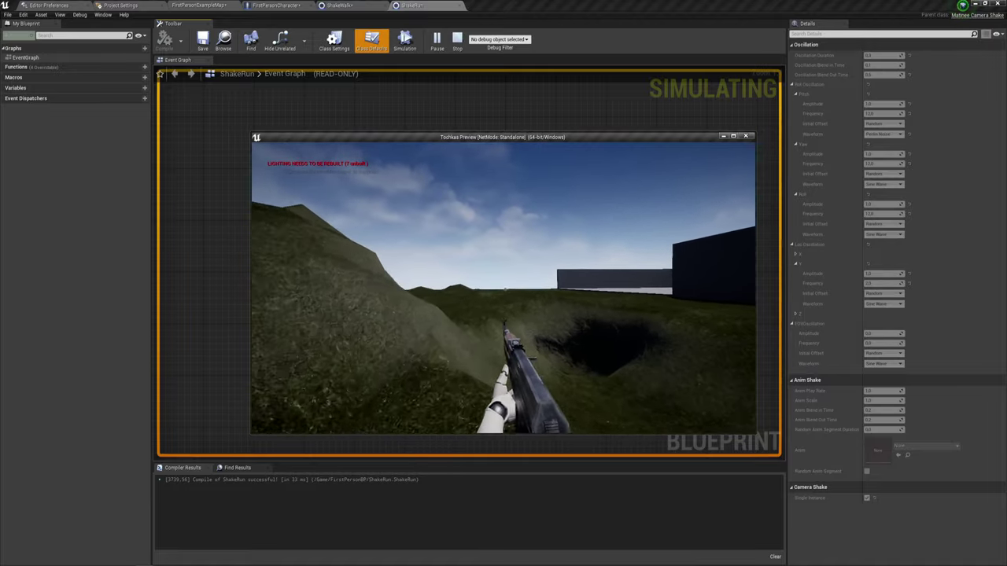
{"action": "key", "text": "w"}
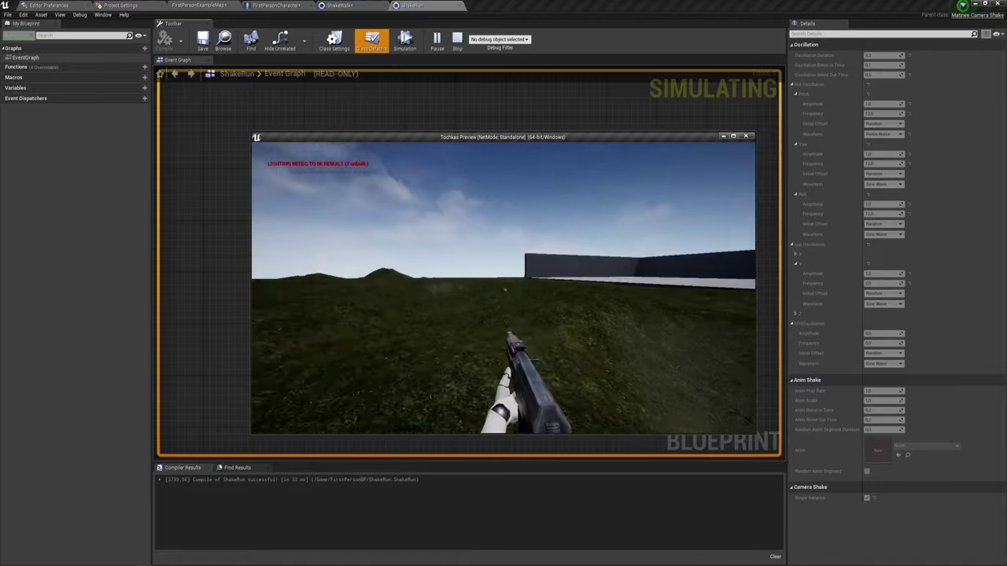
{"action": "key", "text": "w"}
{"action": "key", "text": "w"}
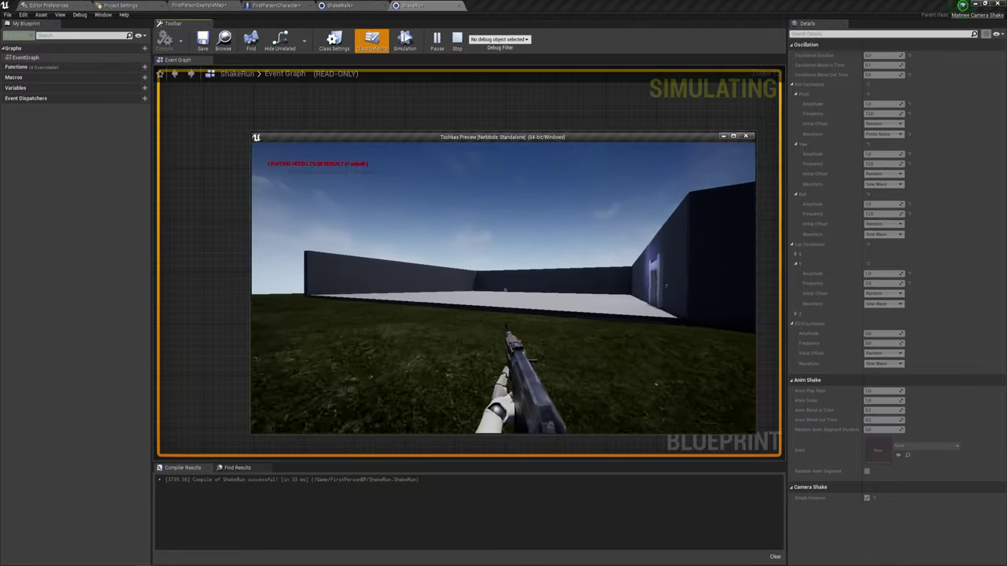
{"action": "key", "text": "w"}
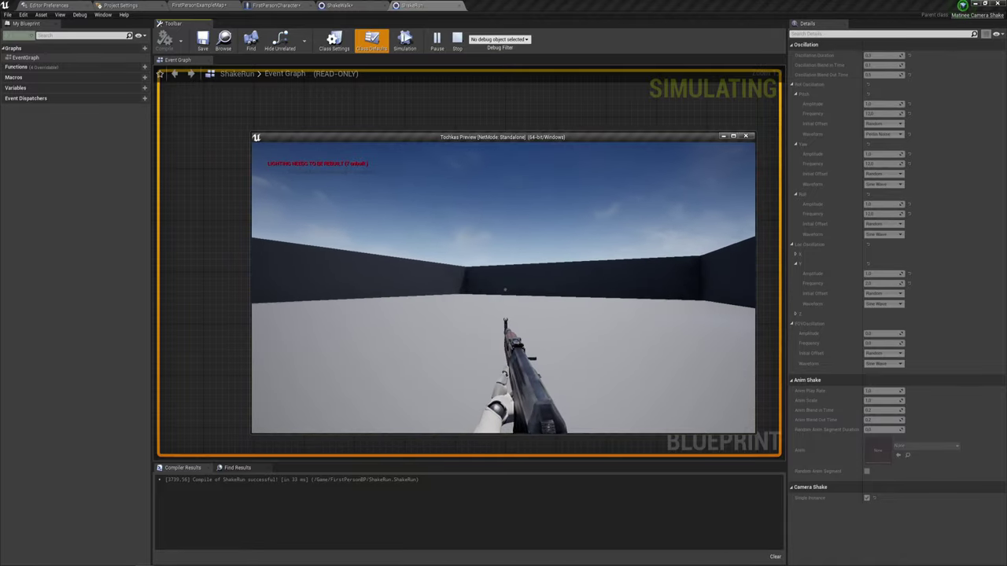
- Stop the play test and show the FirstPersonCharacter Blueprint's Event Graph
{"action": "key", "text": "Escape"}
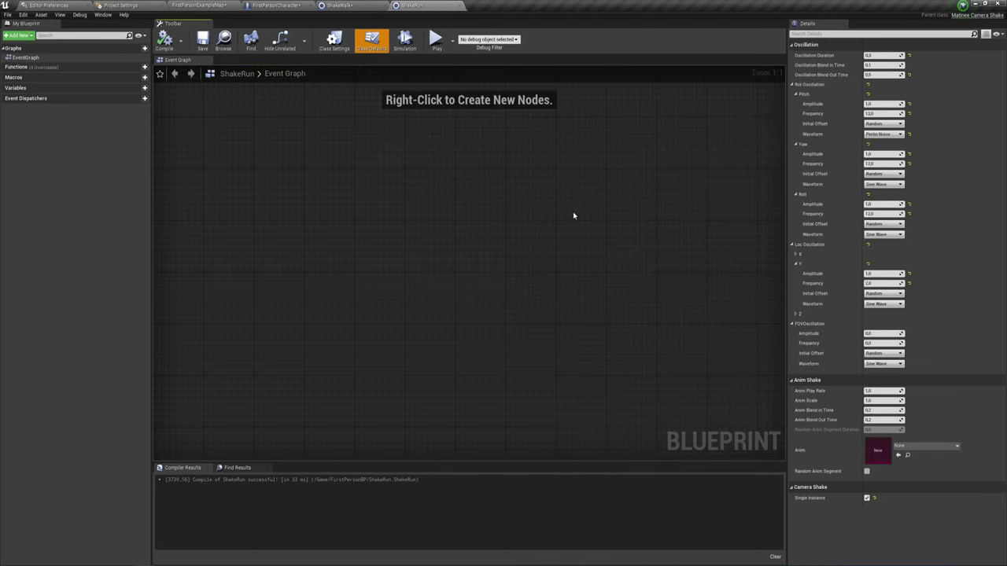
{"action": "left_click", "coordinate": [272, 5]}
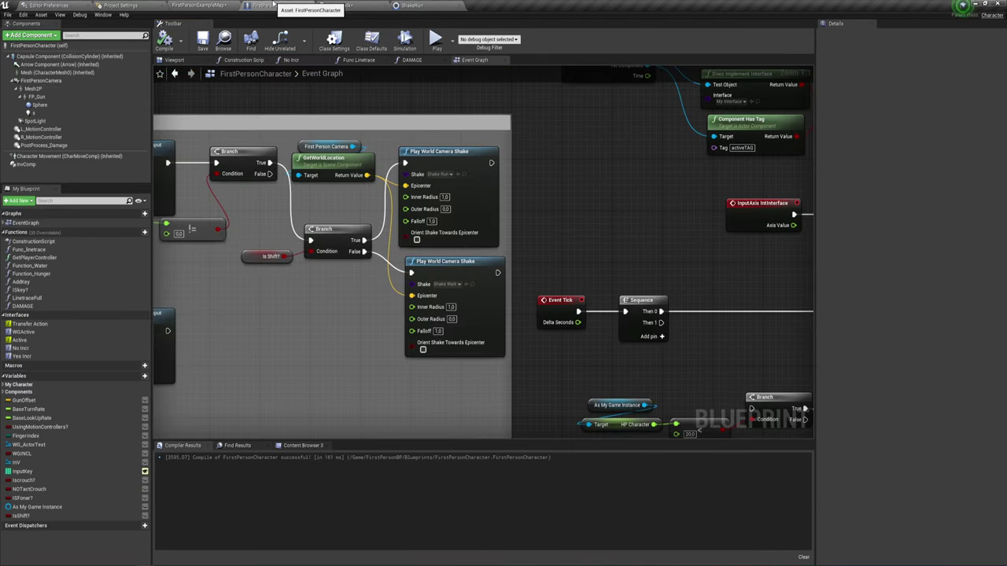